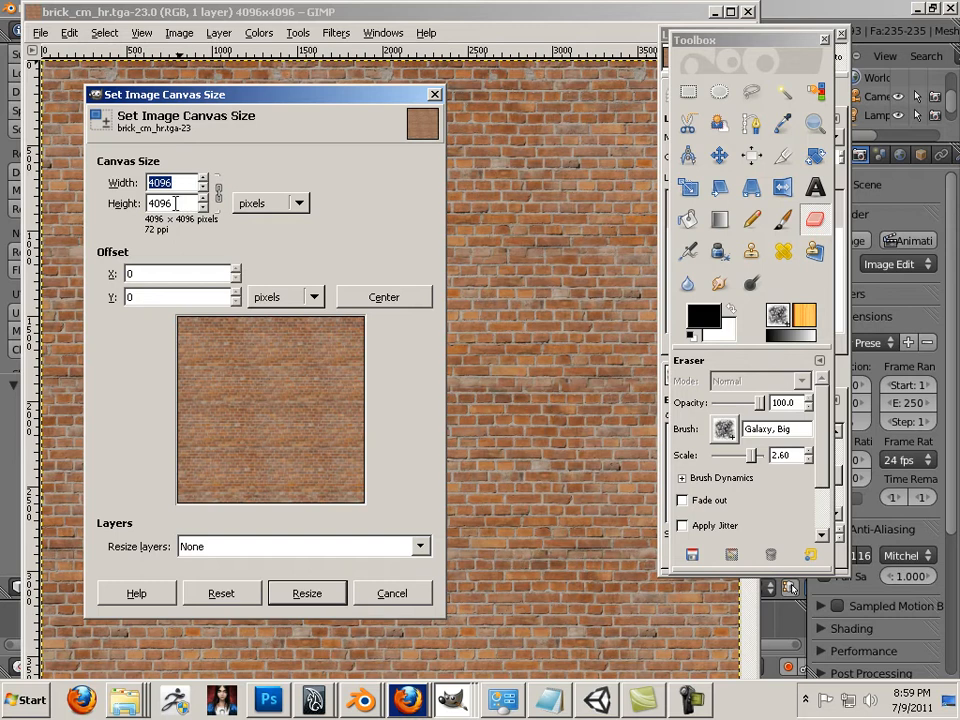
# Save a copy of the brick texture as brick_cm_hr.tga in the Desktop folder Unity_workflow/01_WIP, with RLE compression.
pyautogui.click(434, 95)
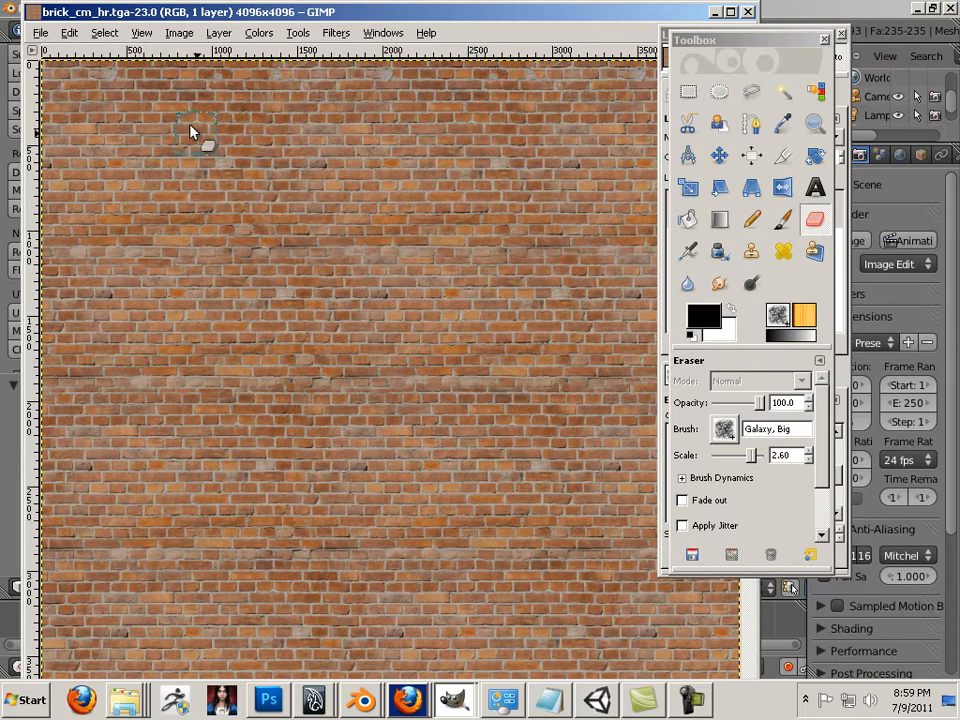
pyautogui.click(41, 33)
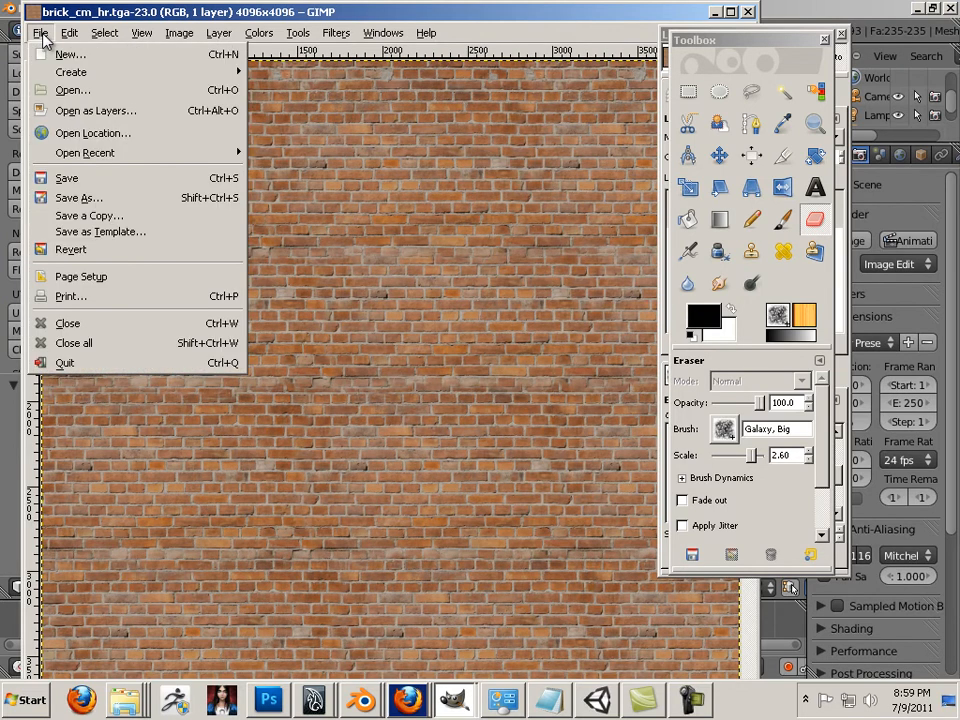
pyautogui.click(92, 198)
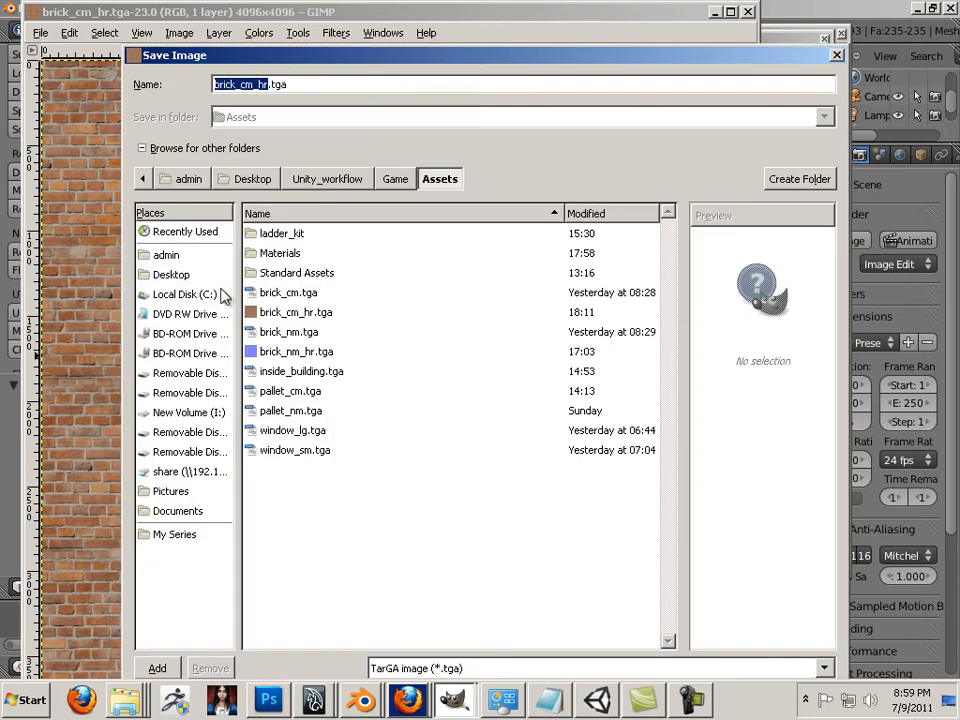
pyautogui.click(178, 274)
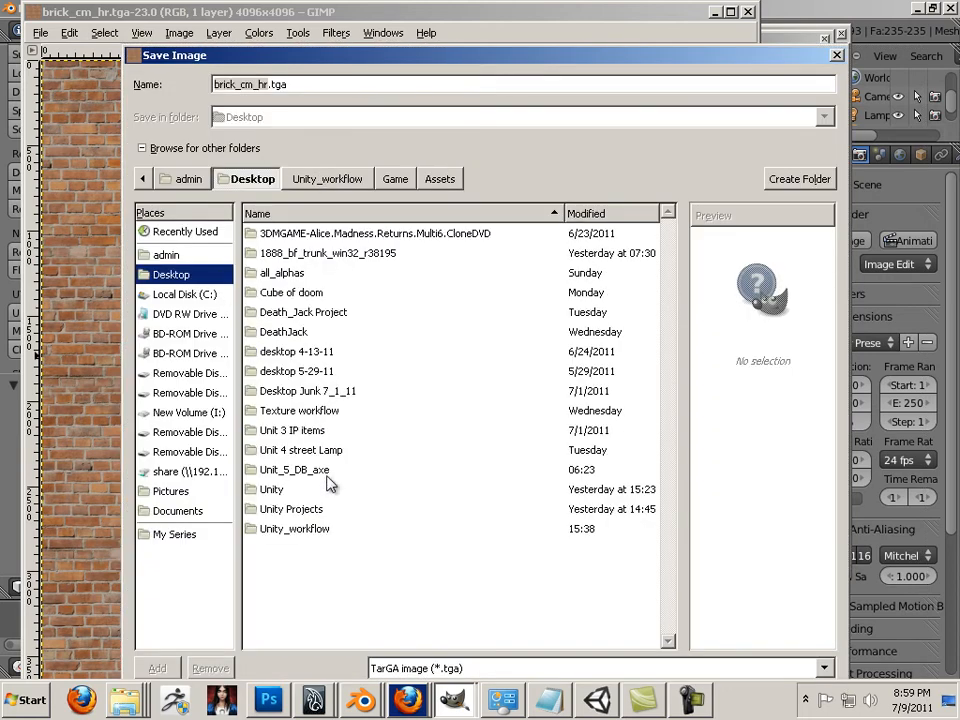
pyautogui.doubleClick(294, 528)
pyautogui.doubleClick(277, 233)
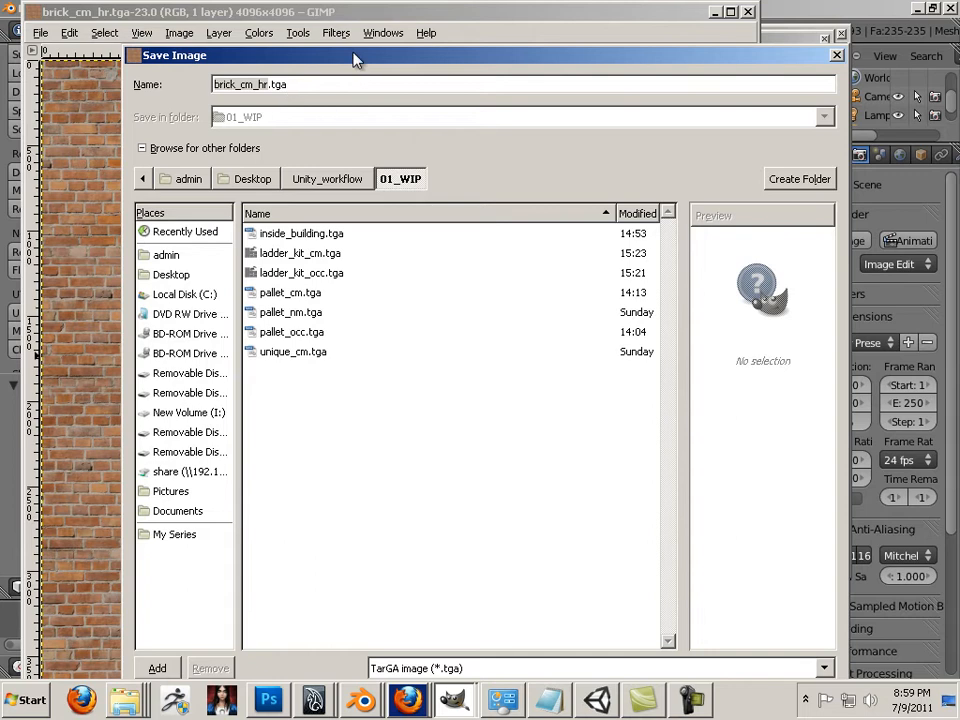
pyautogui.moveTo(356, 58); pyautogui.dragTo(349, 15)
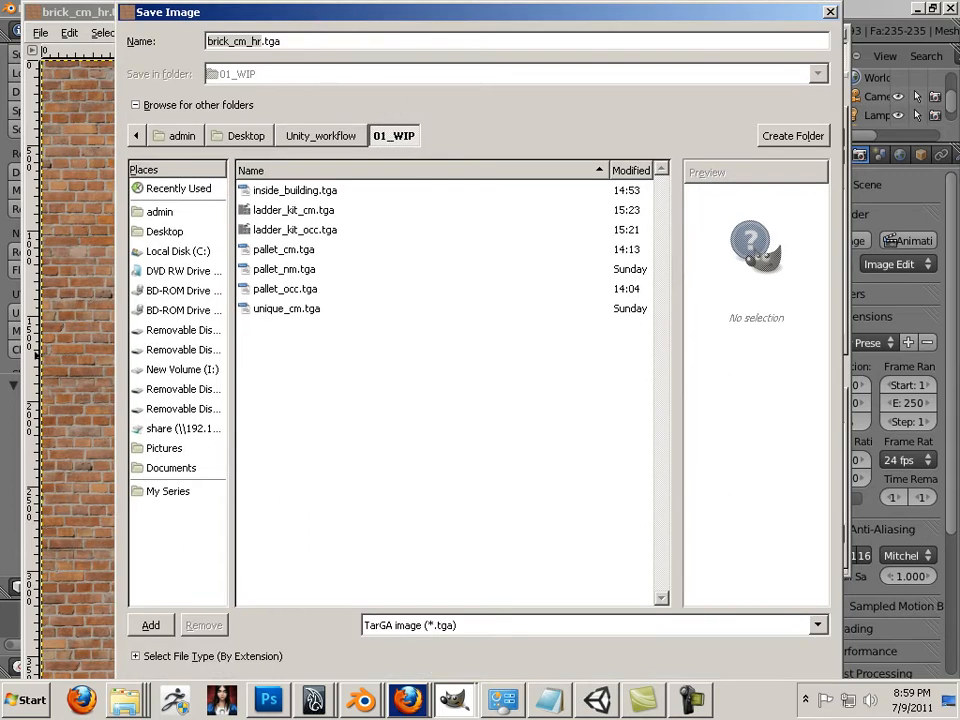
pyautogui.press('Return')
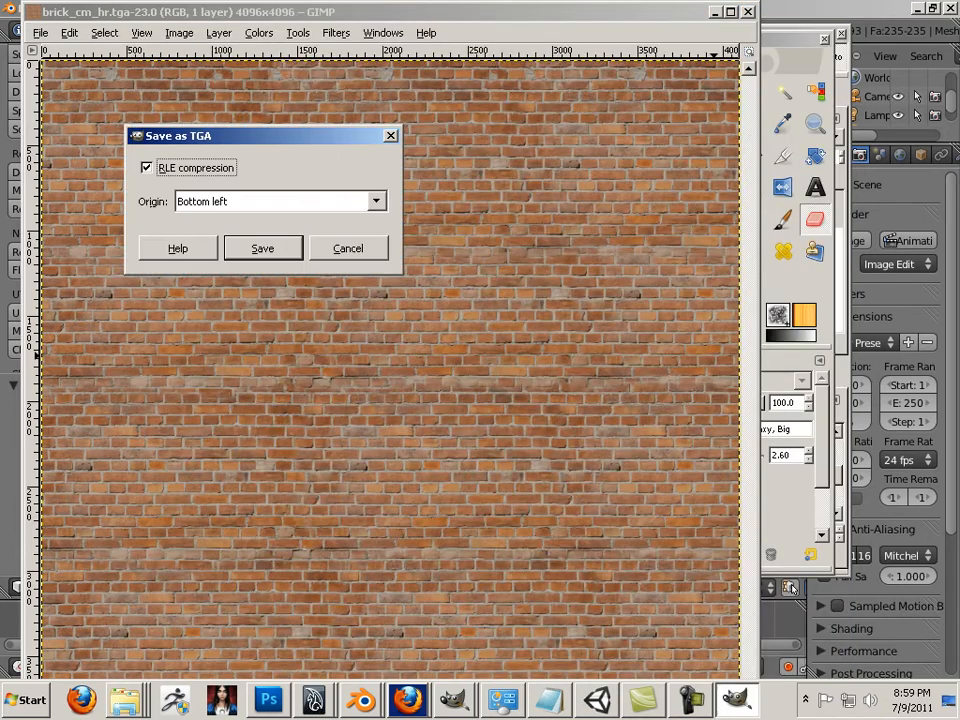
pyautogui.click(261, 248)
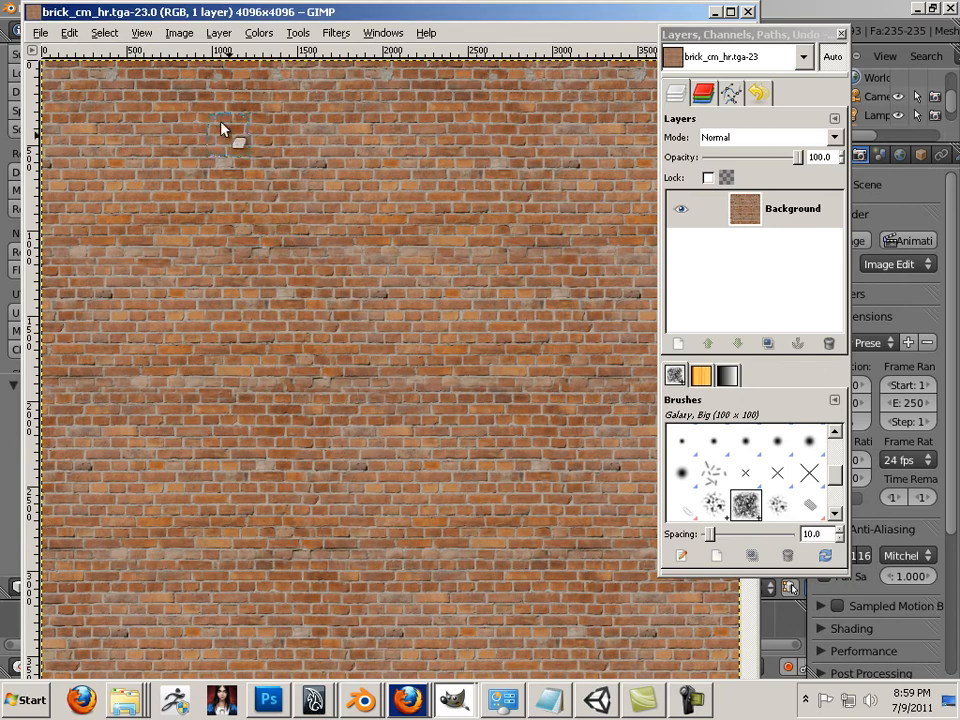
# Apply the Normalmap filter to the brick image with the 4 sample filter and a scale of 3.
pyautogui.click(220, 33)
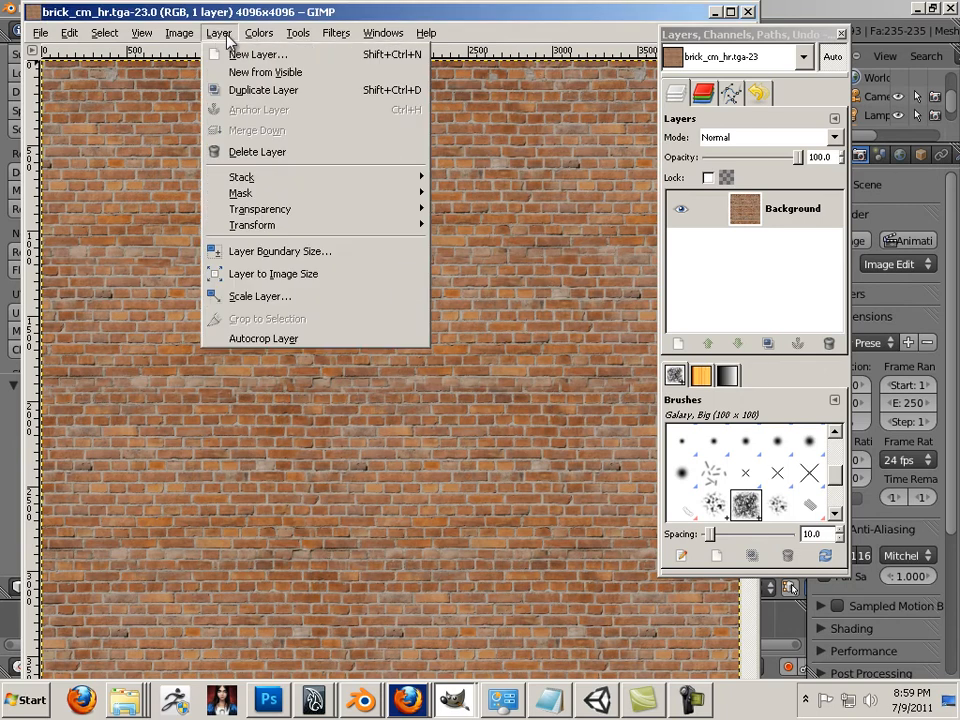
pyautogui.moveTo(271, 37)
pyautogui.moveTo(336, 33)
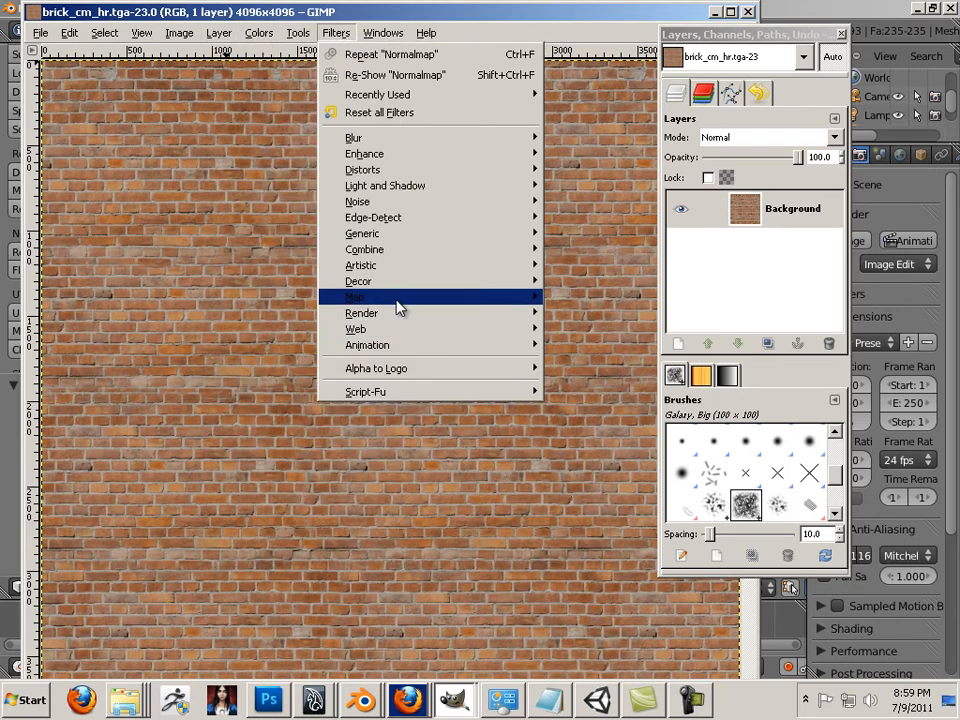
pyautogui.moveTo(522, 309)
pyautogui.click(597, 393)
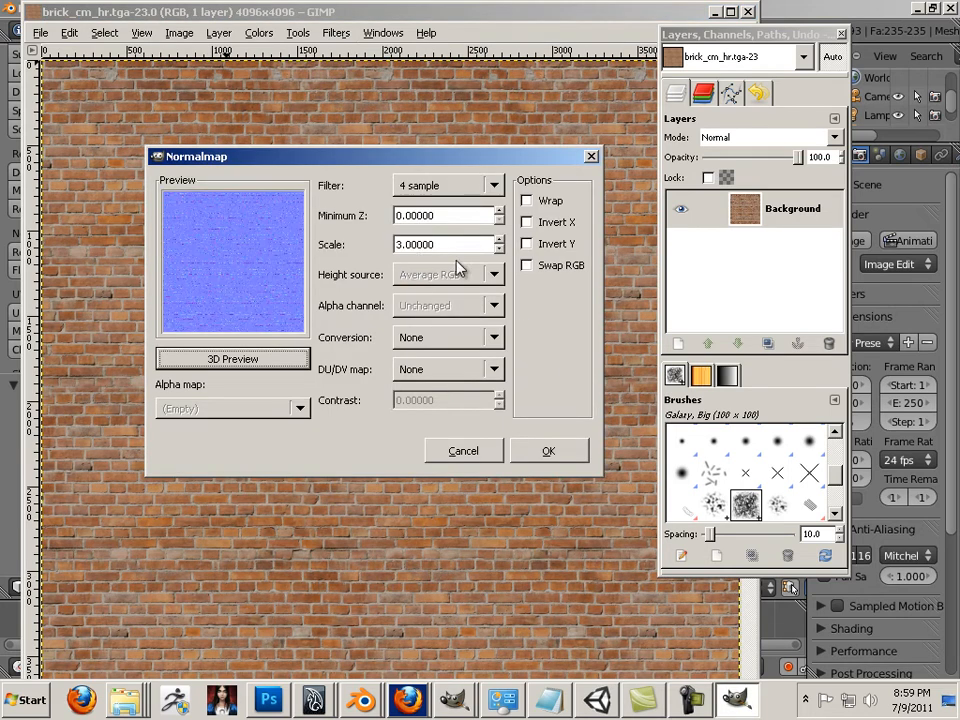
pyautogui.click(540, 466)
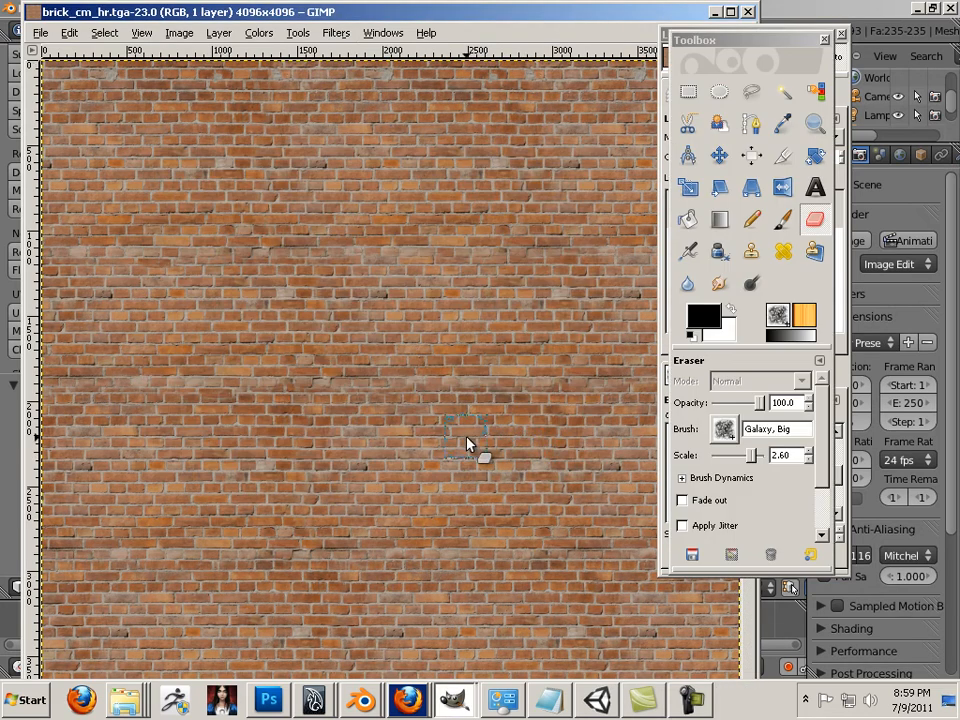
# Save the normal map as brick_nm_hr.tga in the 01_WIP folder with RLE compression.
pyautogui.click(41, 33)
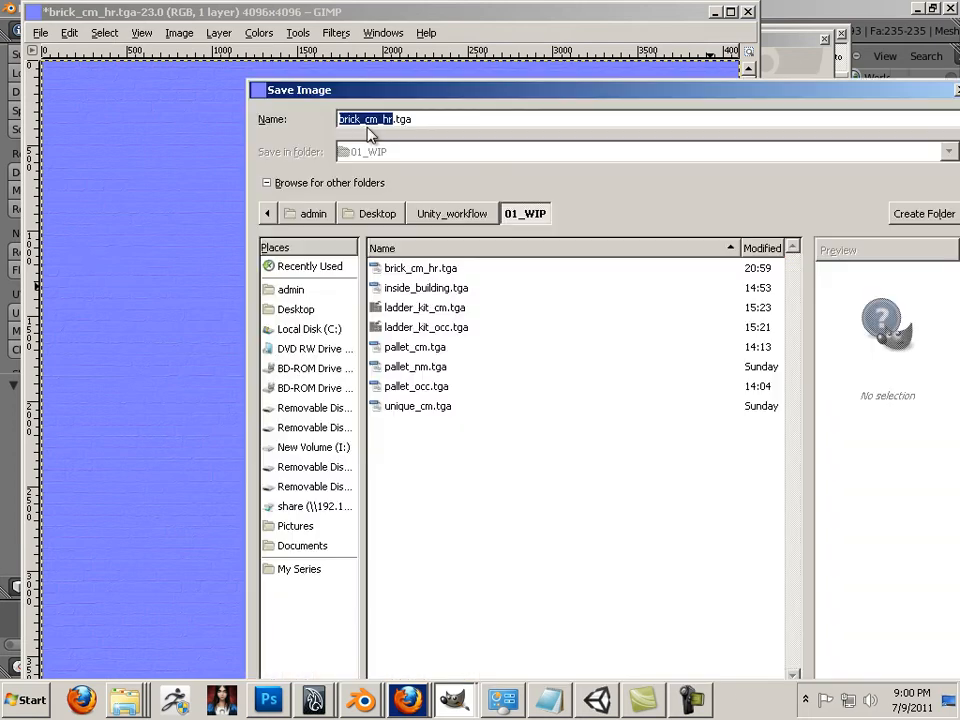
pyautogui.click(371, 120)
pyautogui.press('BackSpace')
pyautogui.write('n')
pyautogui.click(488, 85)
pyautogui.moveTo(403, 88); pyautogui.dragTo(261, 6)
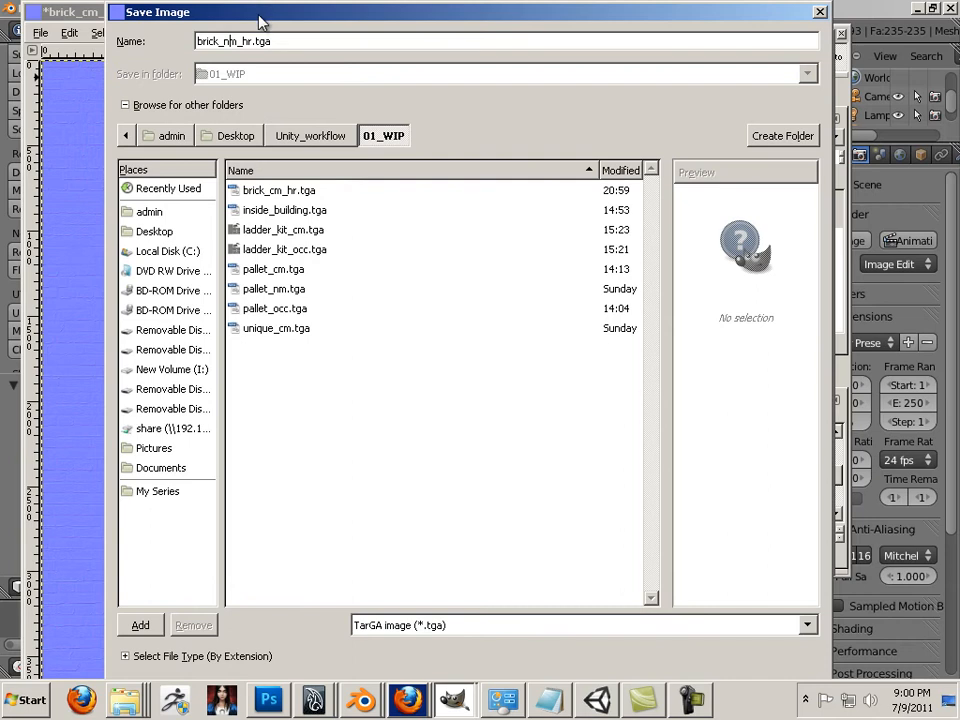
pyautogui.hotkey('alt', 's')
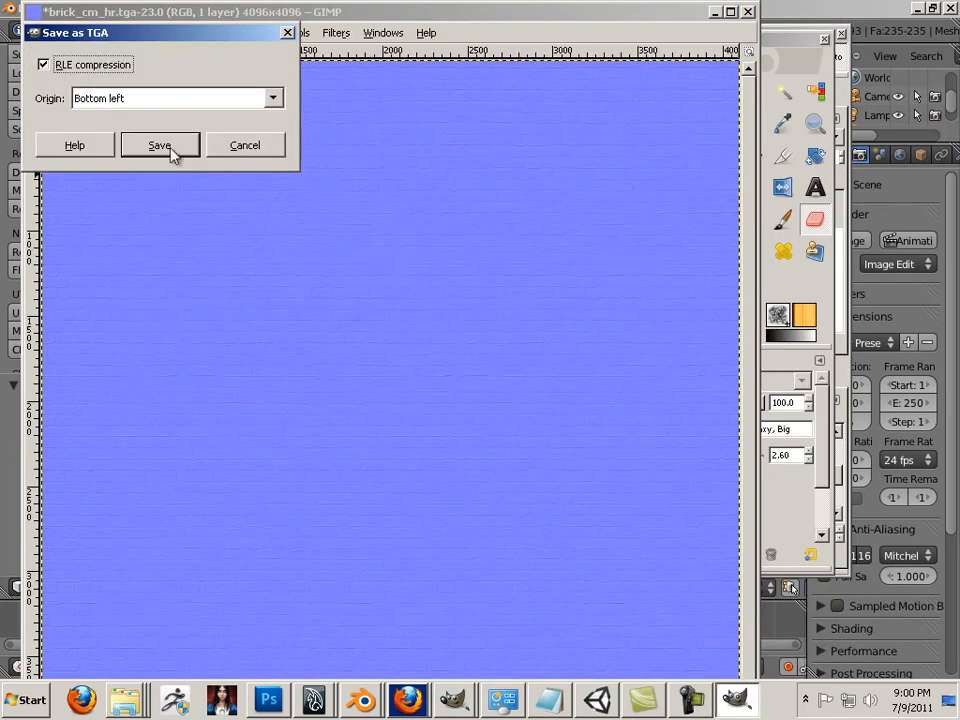
pyautogui.click(168, 147)
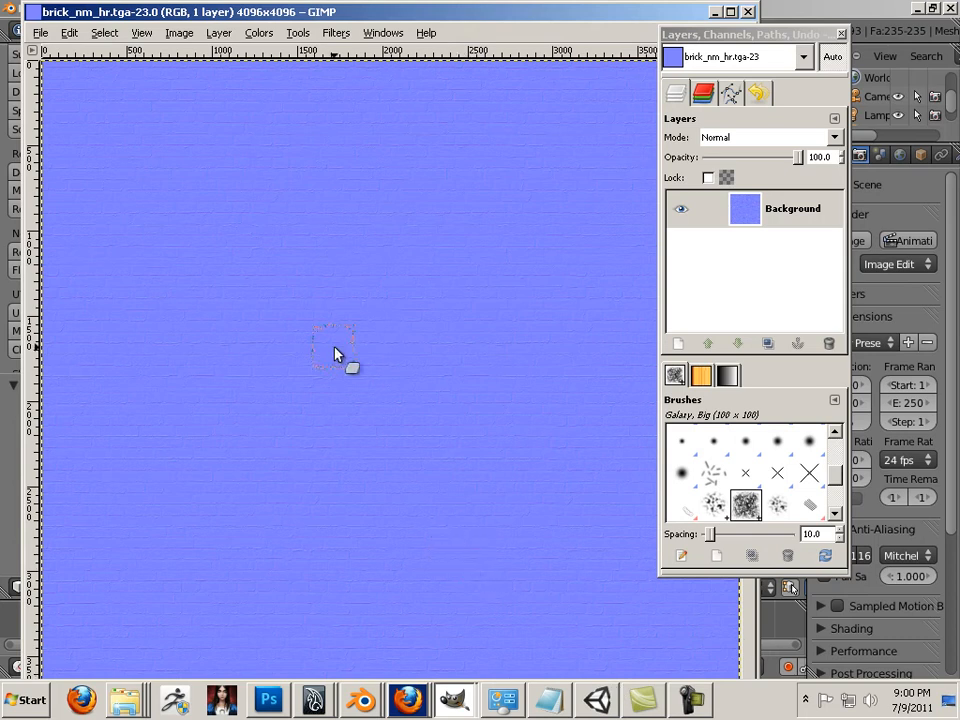
# Undo the Normalmap filter and inspect the original brick texture up close.
pyautogui.click(69, 33)
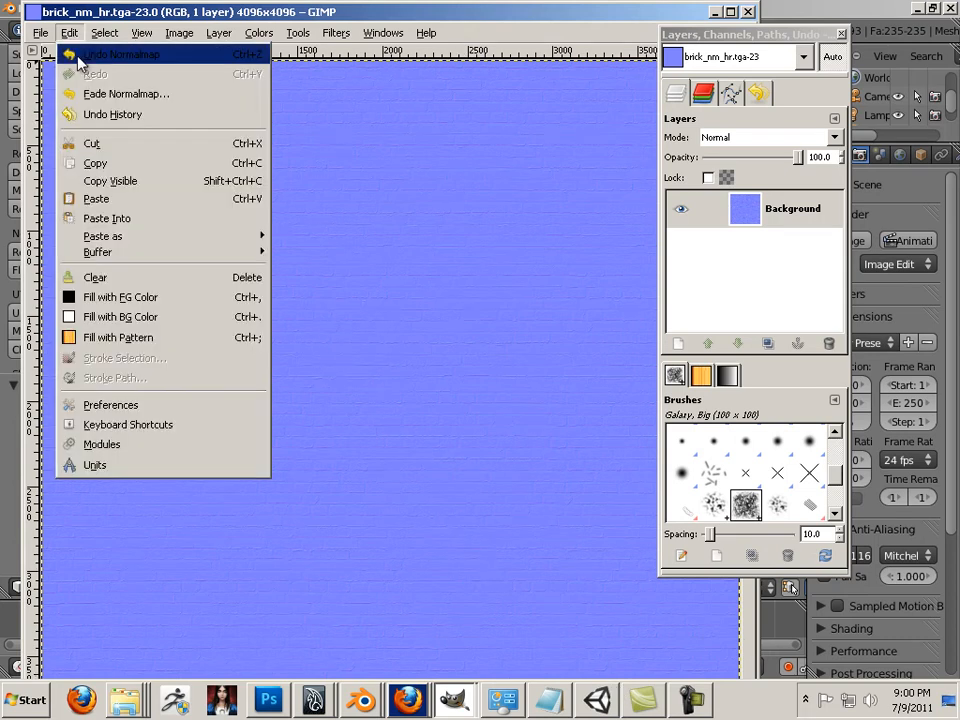
pyautogui.click(110, 54)
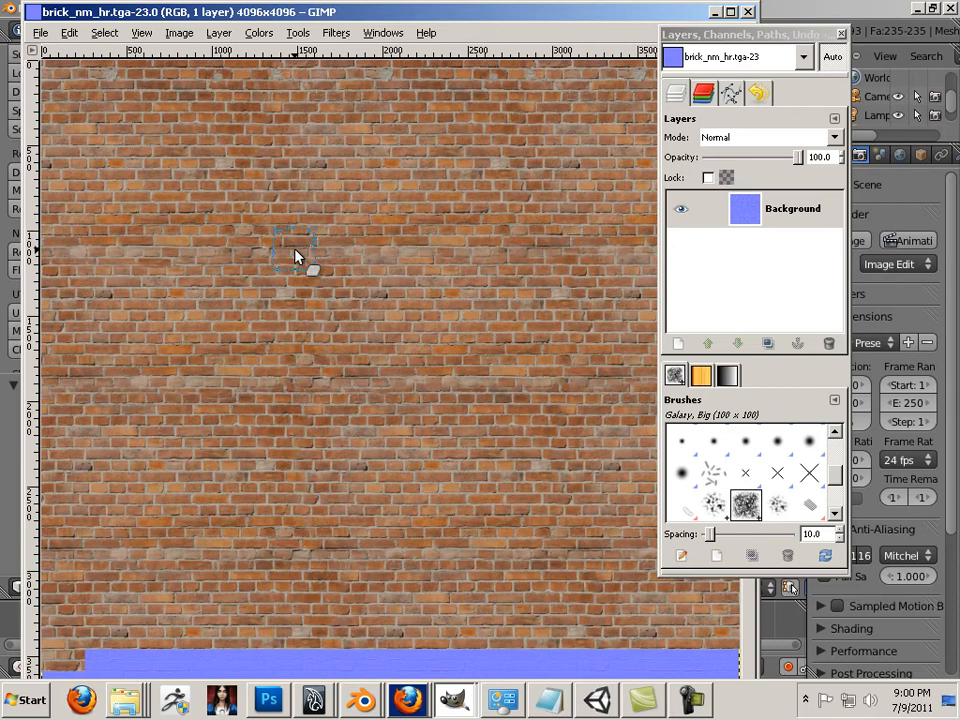
pyautogui.keyDown('ctrl'); pyautogui.scroll(8, 300, 251); pyautogui.keyUp('ctrl')
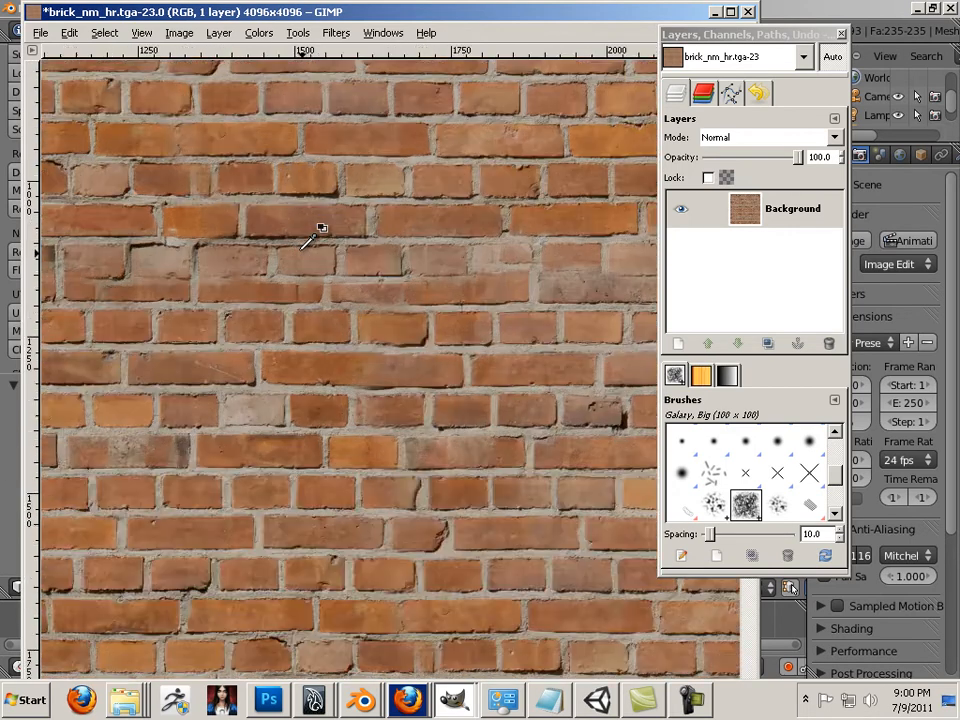
pyautogui.keyDown('ctrl'); pyautogui.scroll(-2, 305, 243); pyautogui.keyUp('ctrl')
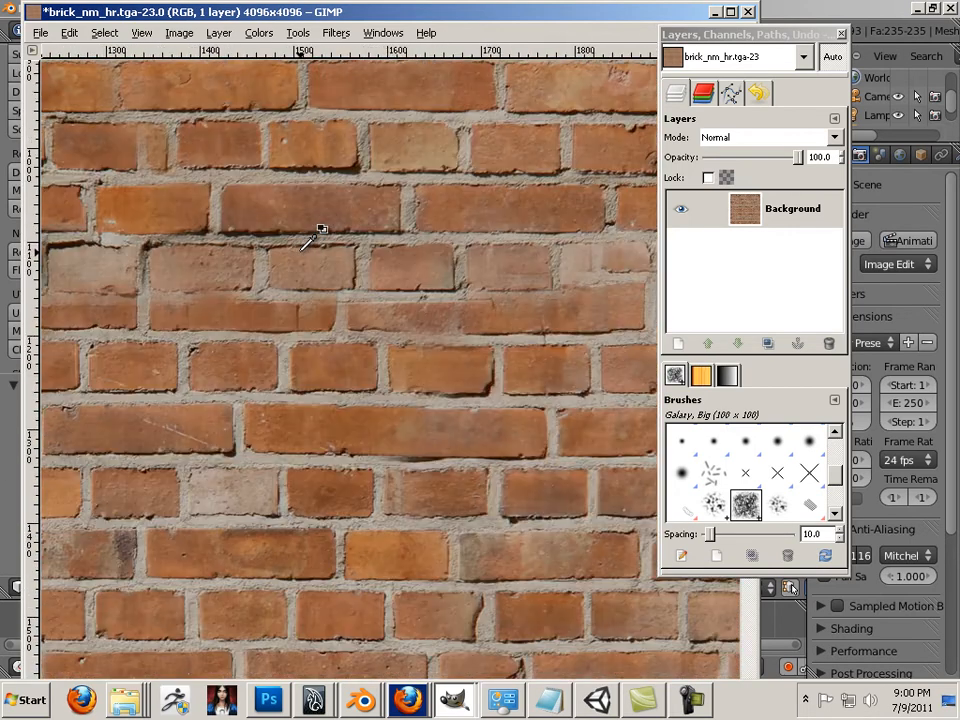
pyautogui.keyDown('ctrl'); pyautogui.scroll(1, 305, 243); pyautogui.keyUp('ctrl')
pyautogui.keyDown('ctrl'); pyautogui.scroll(-6, 307, 243); pyautogui.keyUp('ctrl')
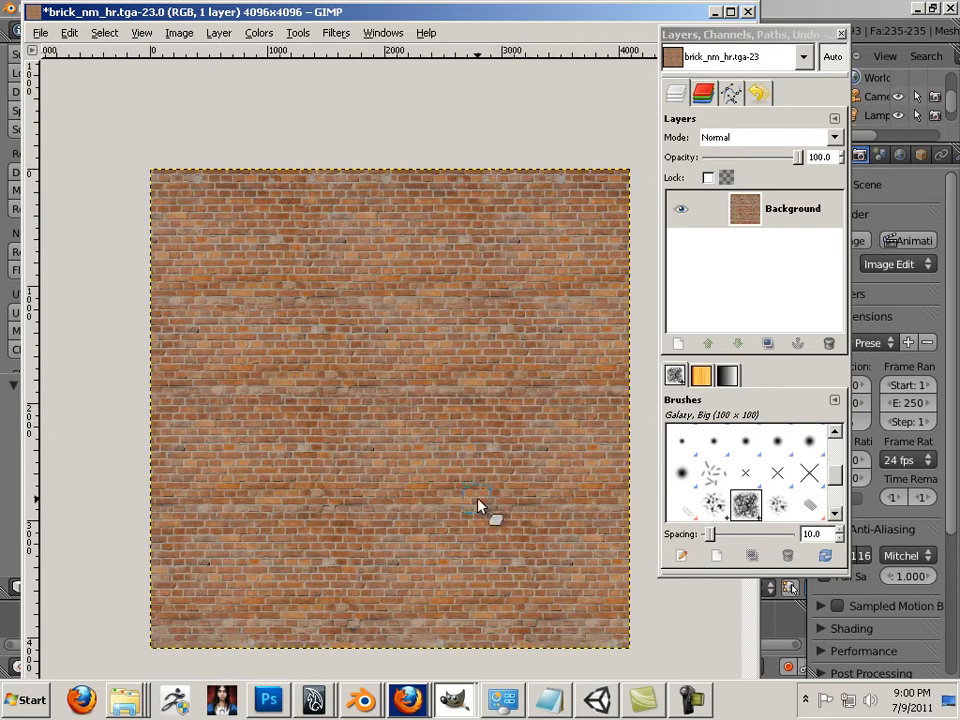
# Switch to Blender, deselect the whole building mesh, and widen the 3D view and the properties area.
pyautogui.click(366, 703)
pyautogui.click(370, 662)
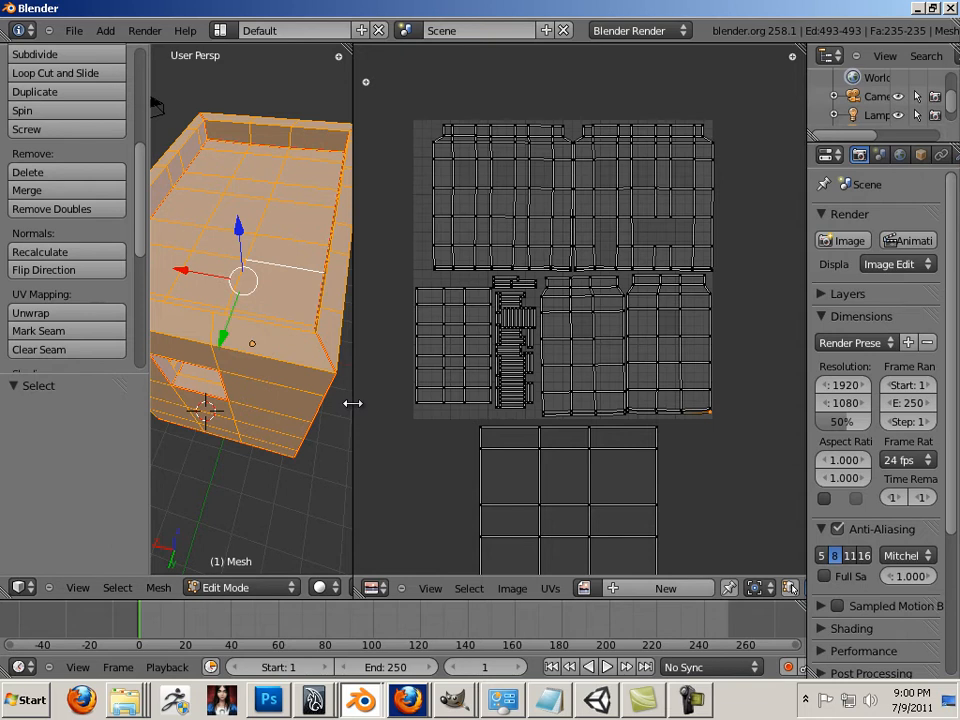
pyautogui.moveTo(352, 403); pyautogui.dragTo(608, 403)
pyautogui.press('a')
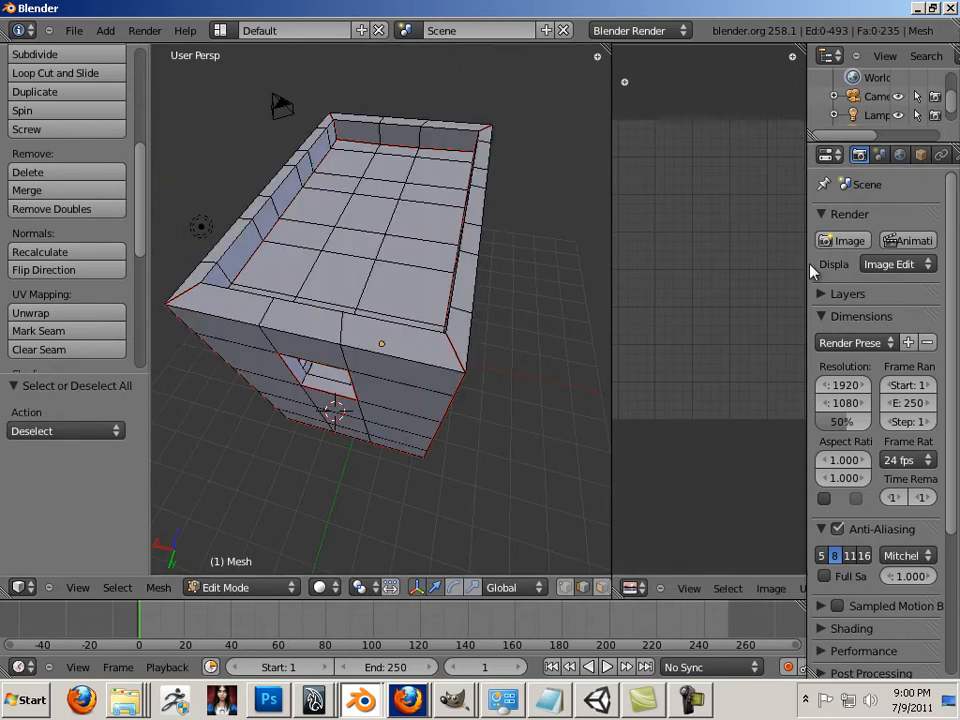
pyautogui.moveTo(810, 272); pyautogui.dragTo(619, 253)
# Unlink the existing Brick material from the building mesh and add a second material slot.
pyautogui.click(839, 157)
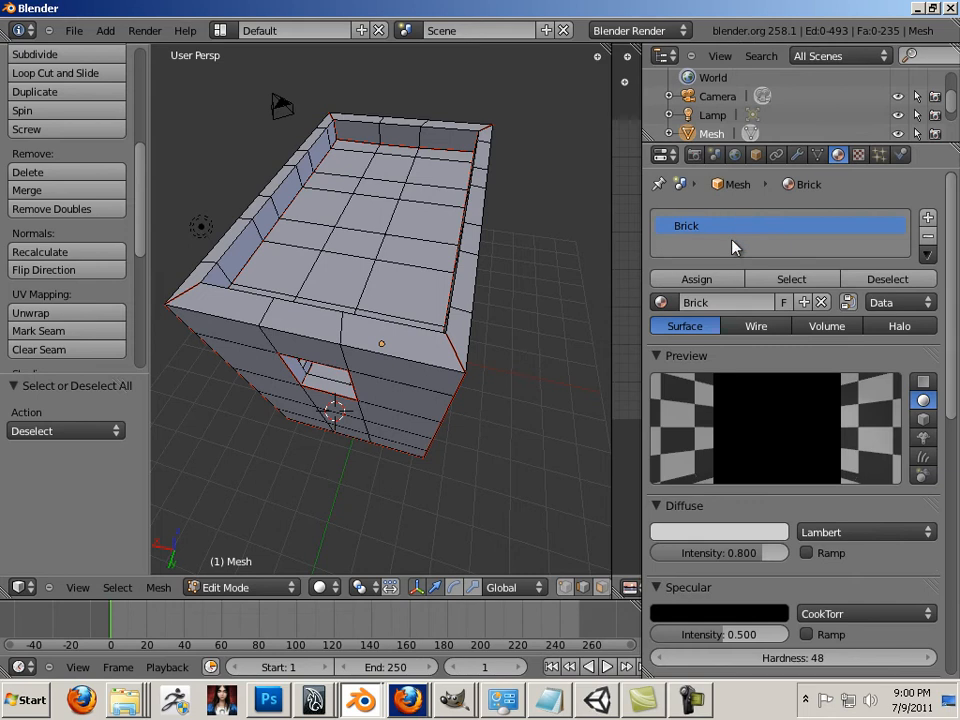
pyautogui.click(928, 236)
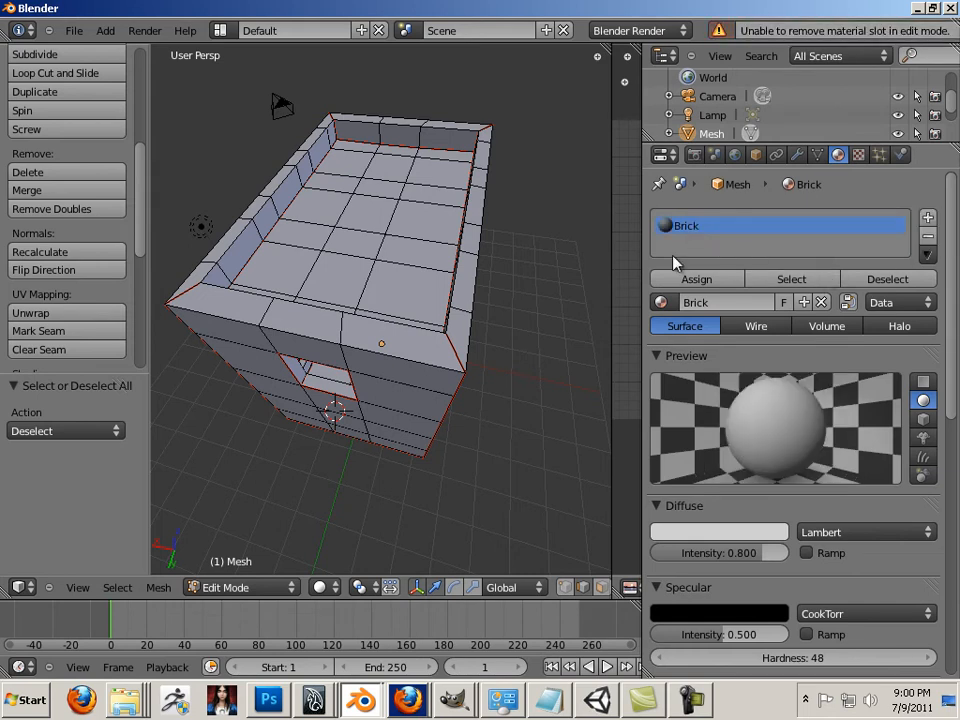
pyautogui.click(820, 302)
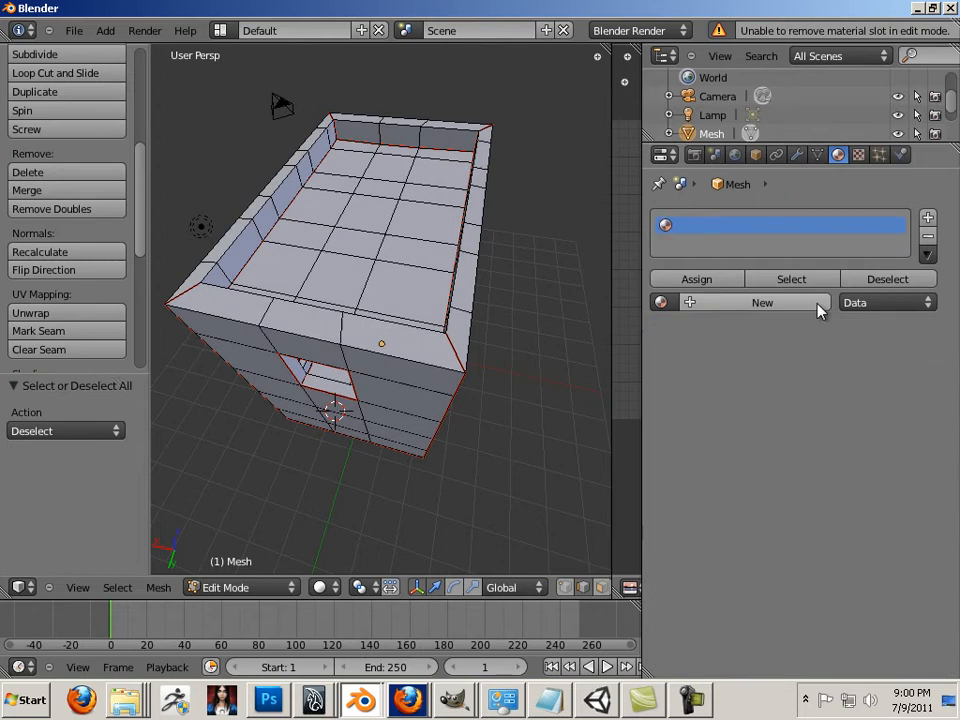
pyautogui.click(928, 219)
# Create a new material in the mesh's first material slot and name it Brick.
pyautogui.click(721, 228)
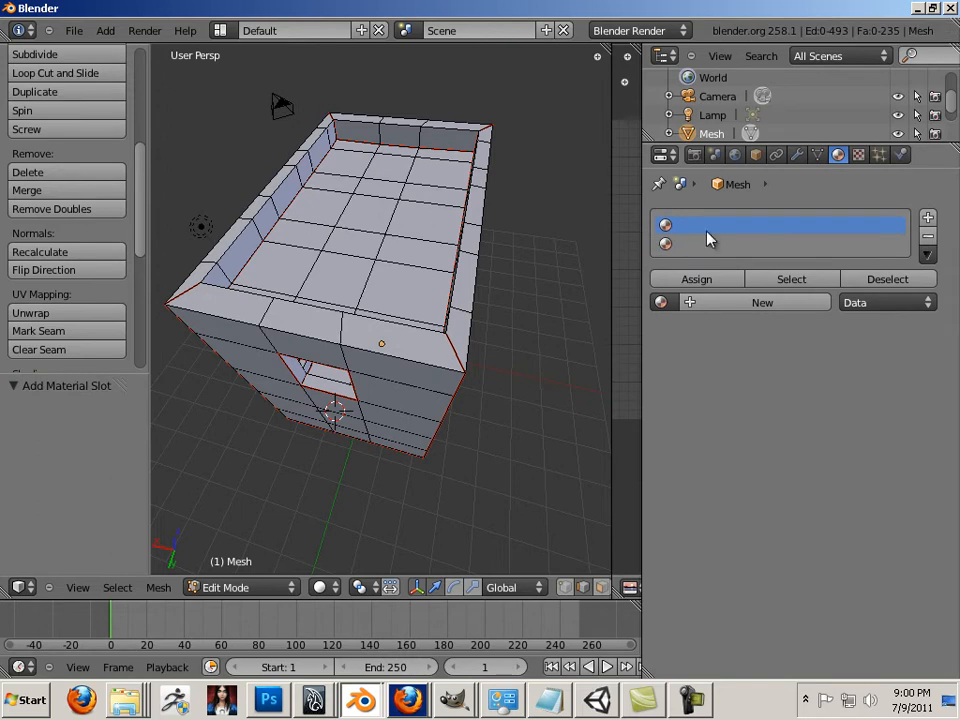
pyautogui.click(733, 302)
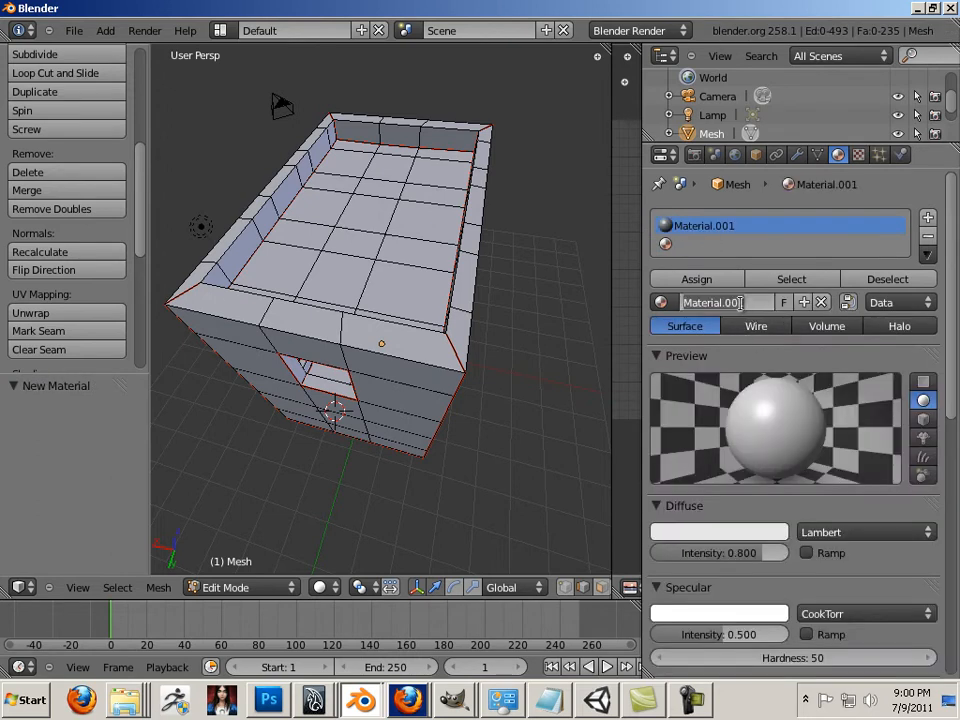
pyautogui.write('Brick')
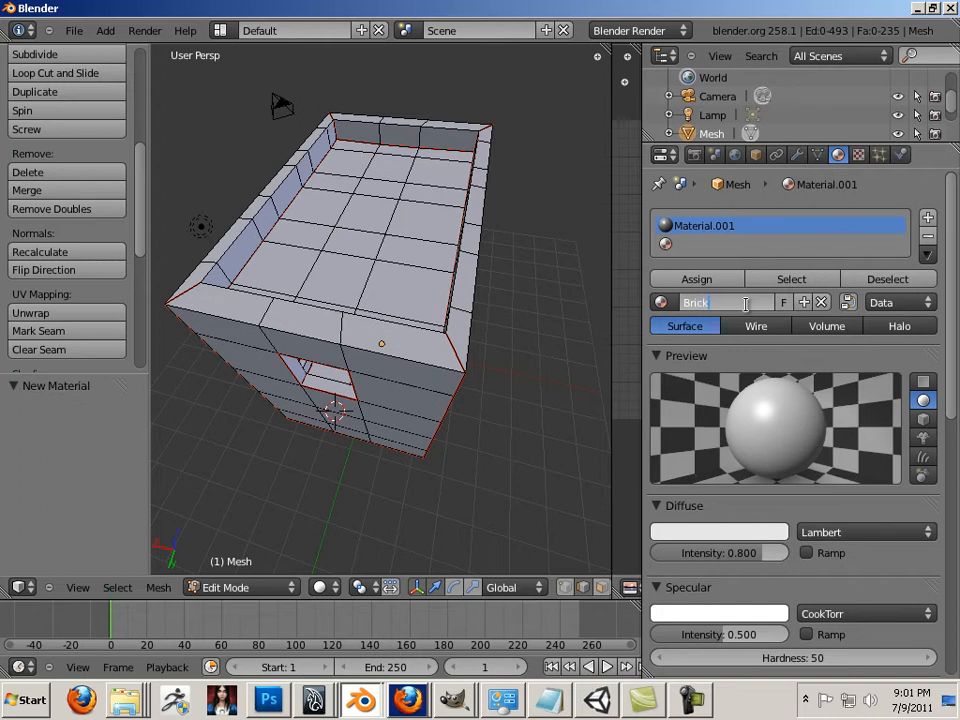
pyautogui.press('Return')
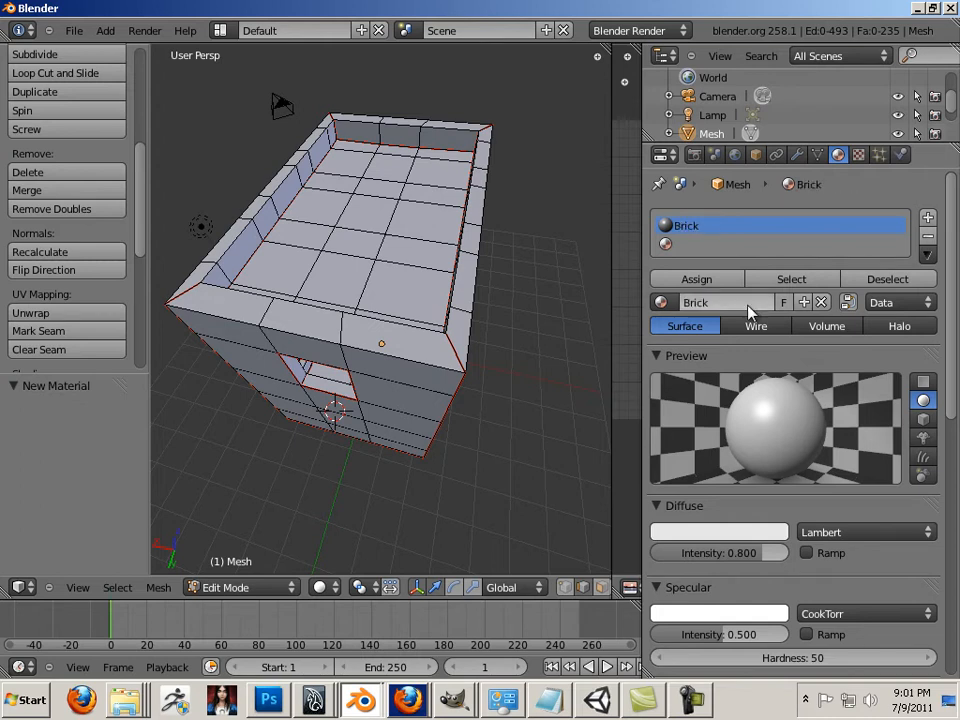
# Create a new material in the mesh's second material slot and name it Roof.
pyautogui.click(692, 244)
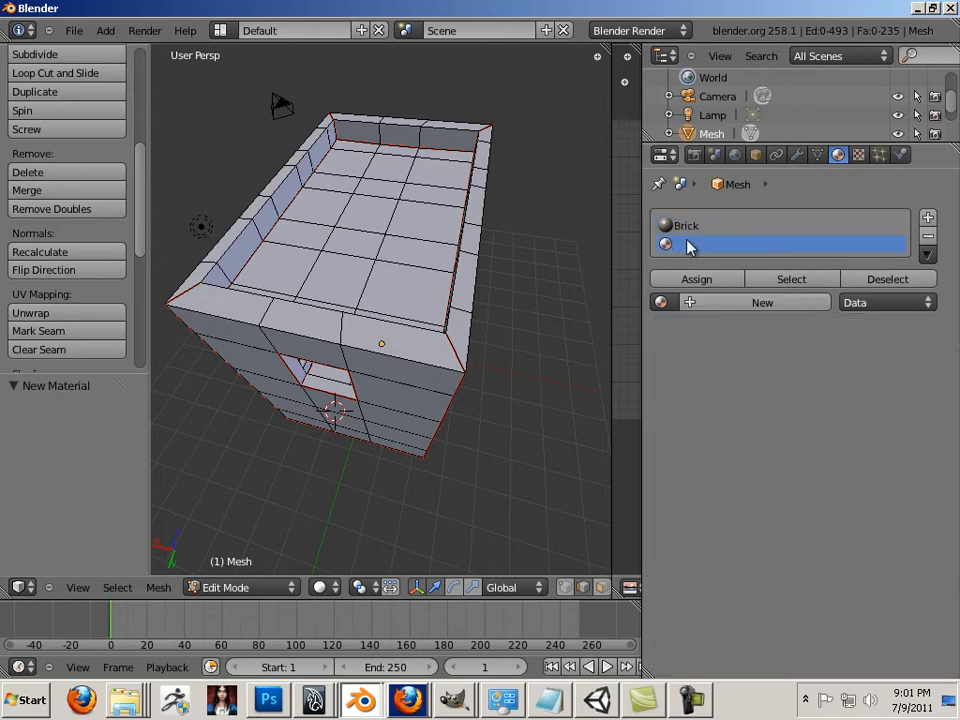
pyautogui.click(724, 303)
pyautogui.doubleClick(747, 302)
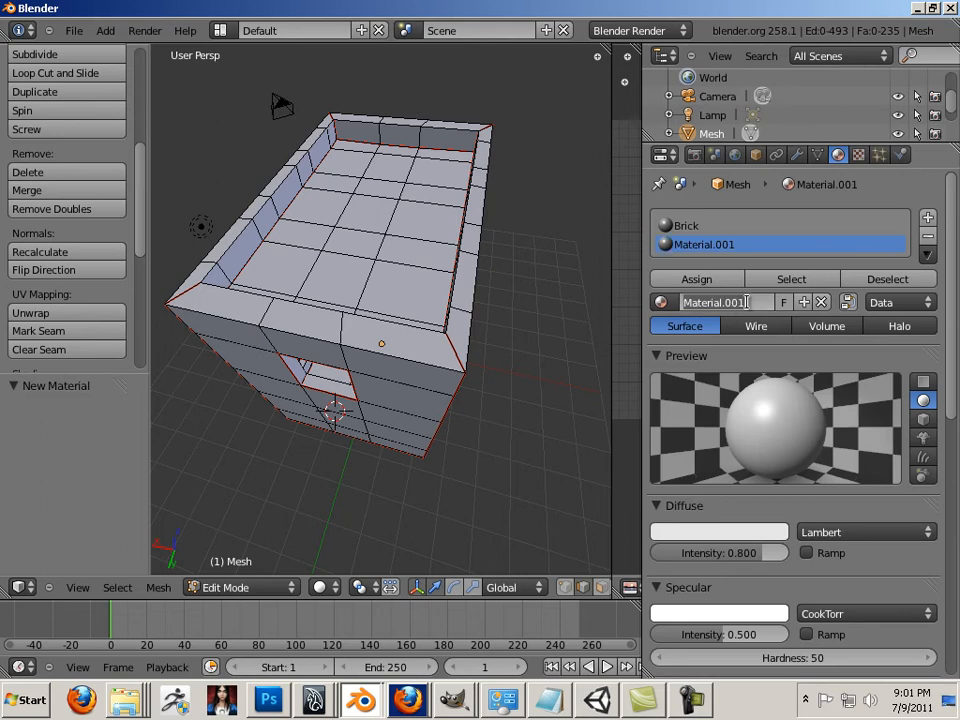
pyautogui.write('Roof')
pyautogui.press('Return')
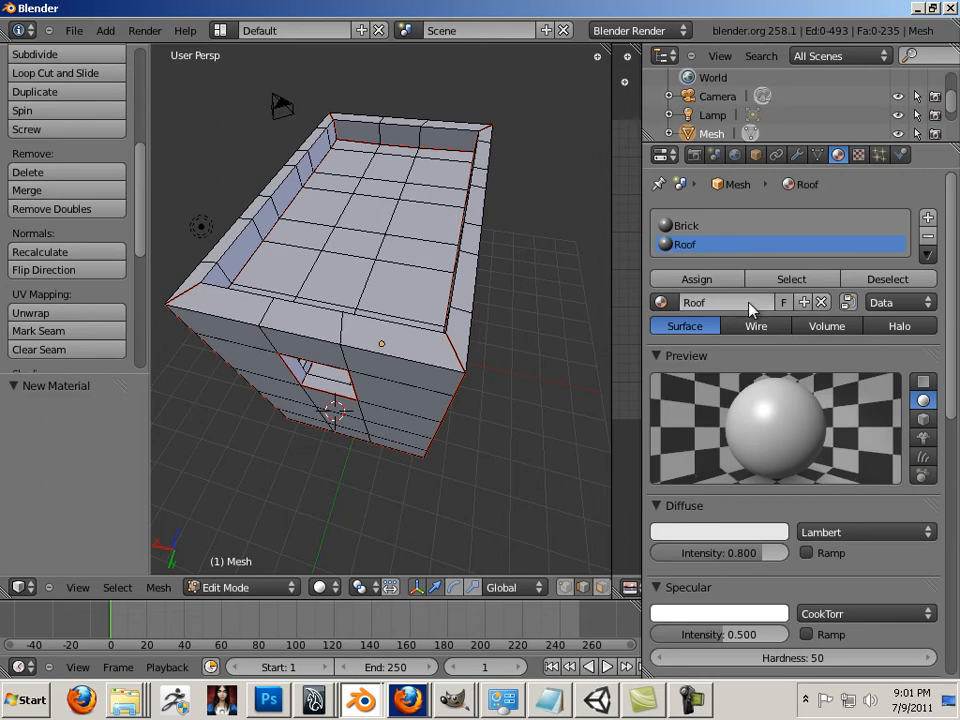
# Add a new texture to the Brick material and set its type to Image or Movie.
pyautogui.click(686, 226)
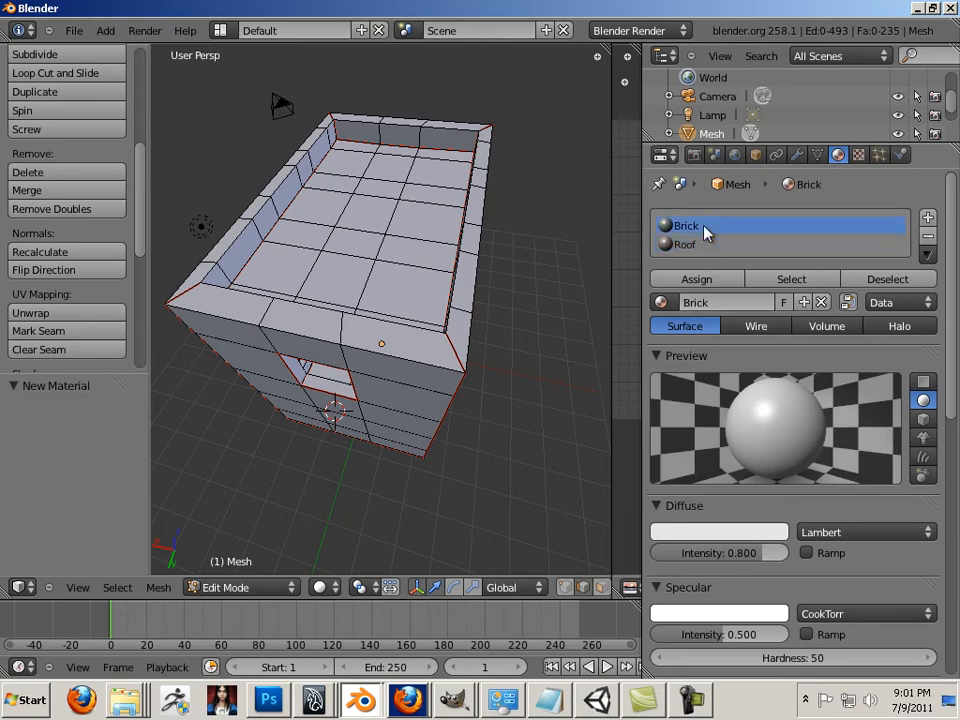
pyautogui.click(860, 157)
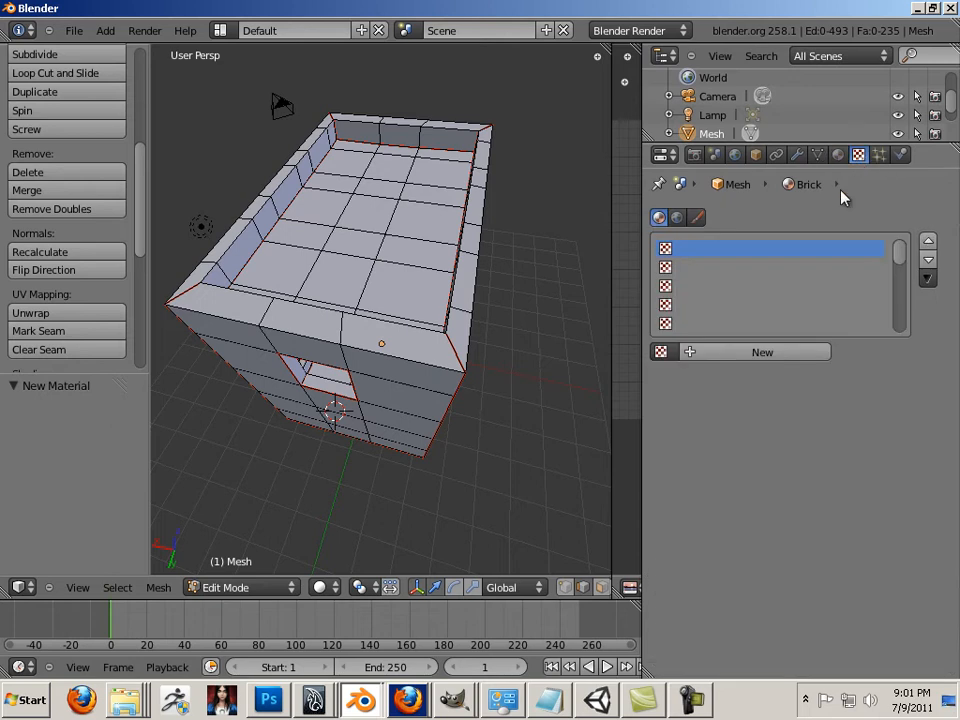
pyautogui.click(803, 357)
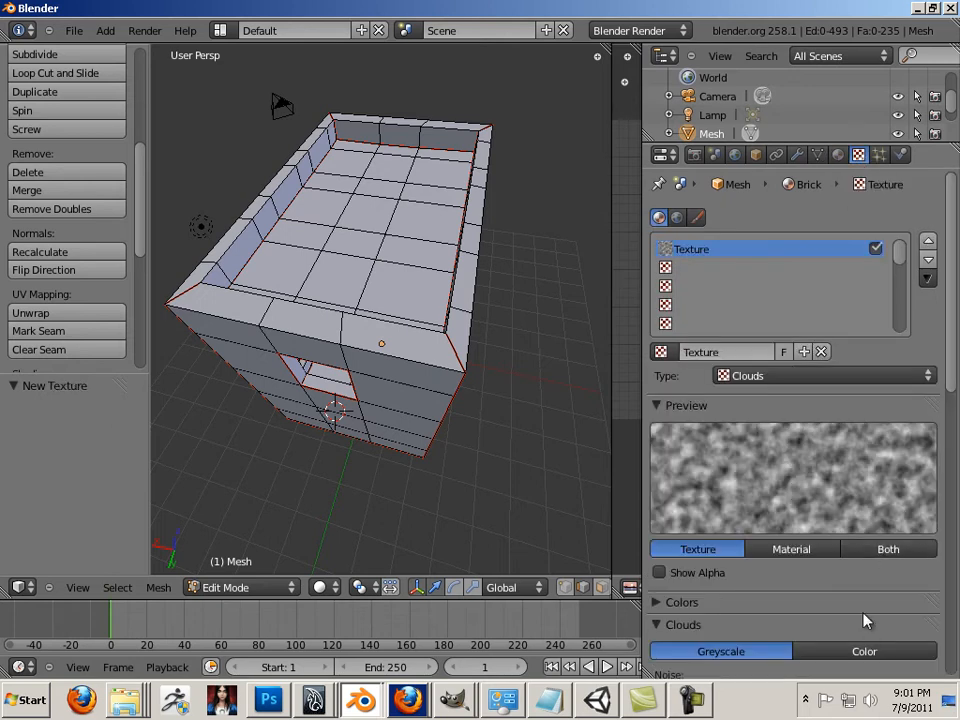
pyautogui.scroll(-7, 950, 393)
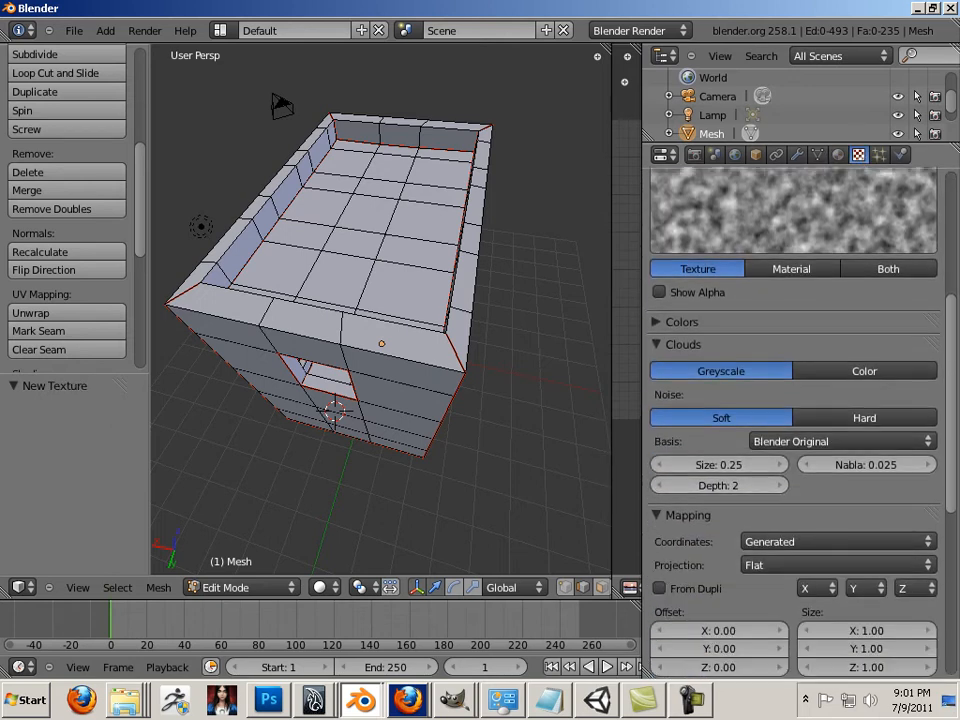
pyautogui.scroll(5, 950, 455)
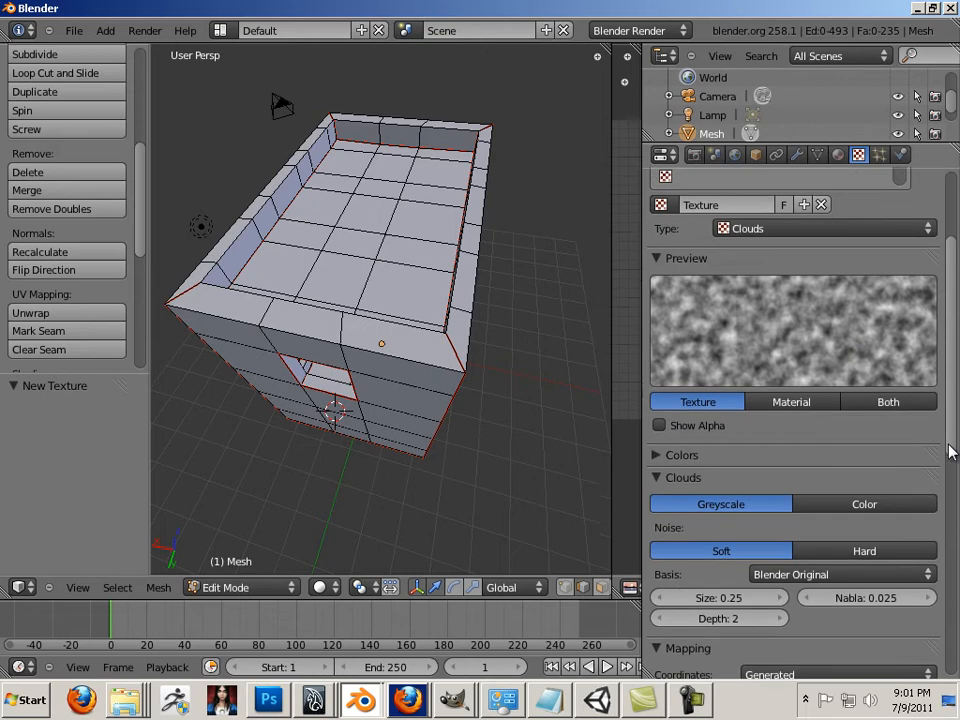
pyautogui.scroll(3, 950, 460)
pyautogui.click(829, 285)
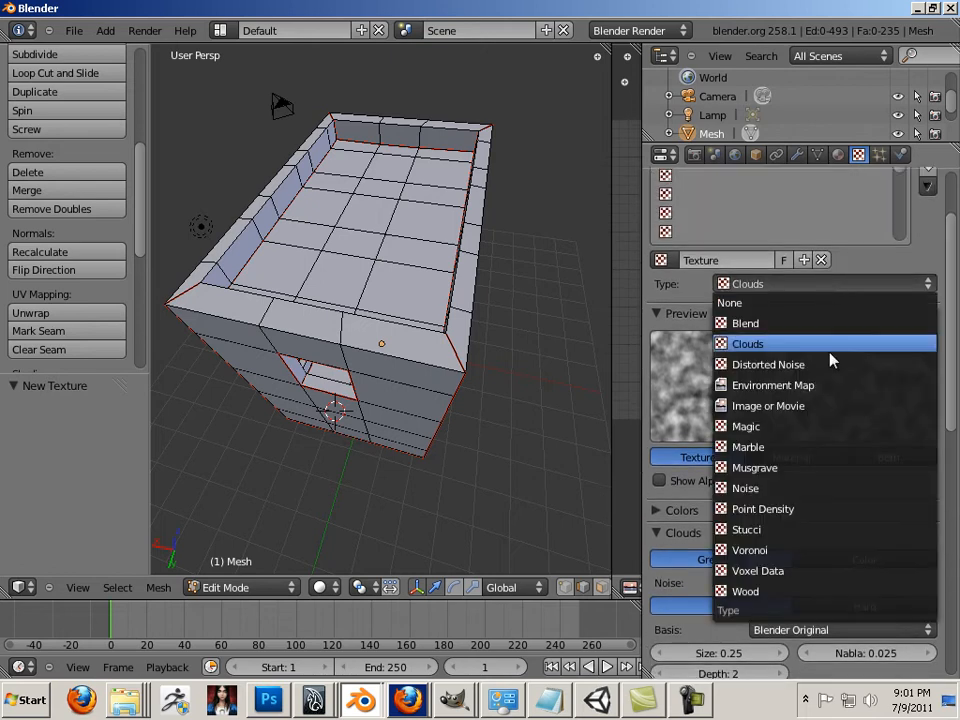
pyautogui.click(821, 406)
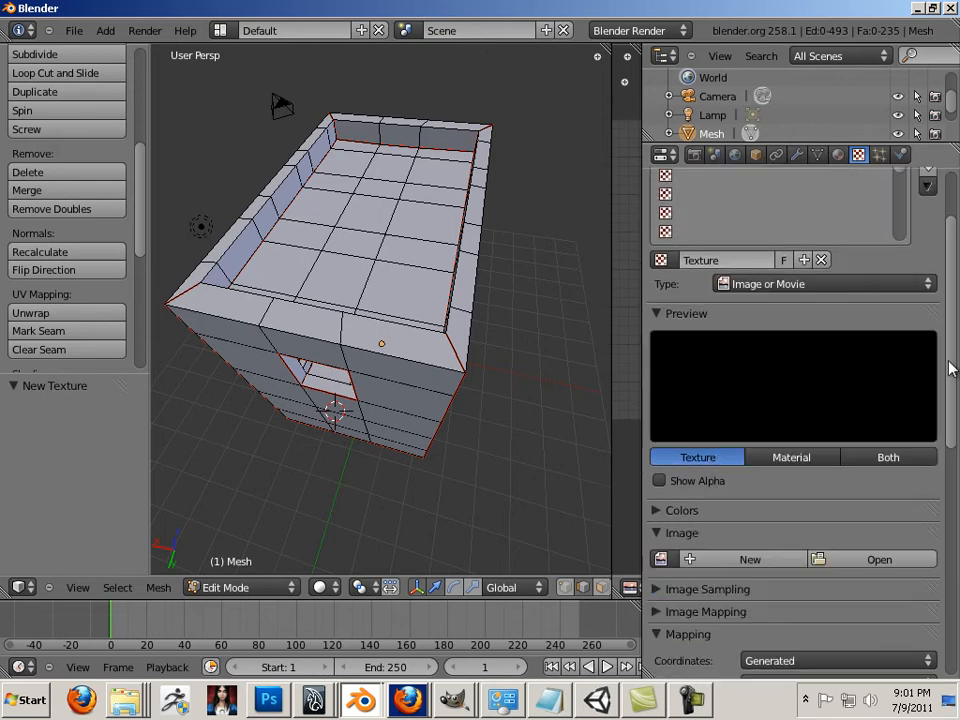
# Load brick_cm_hr.tga from the desktop's Unity_workflow\01_WIP folder as the Brick texture's image.
pyautogui.scroll(-2, 950, 390)
pyautogui.scroll(-1, 952, 407)
pyautogui.click(915, 455)
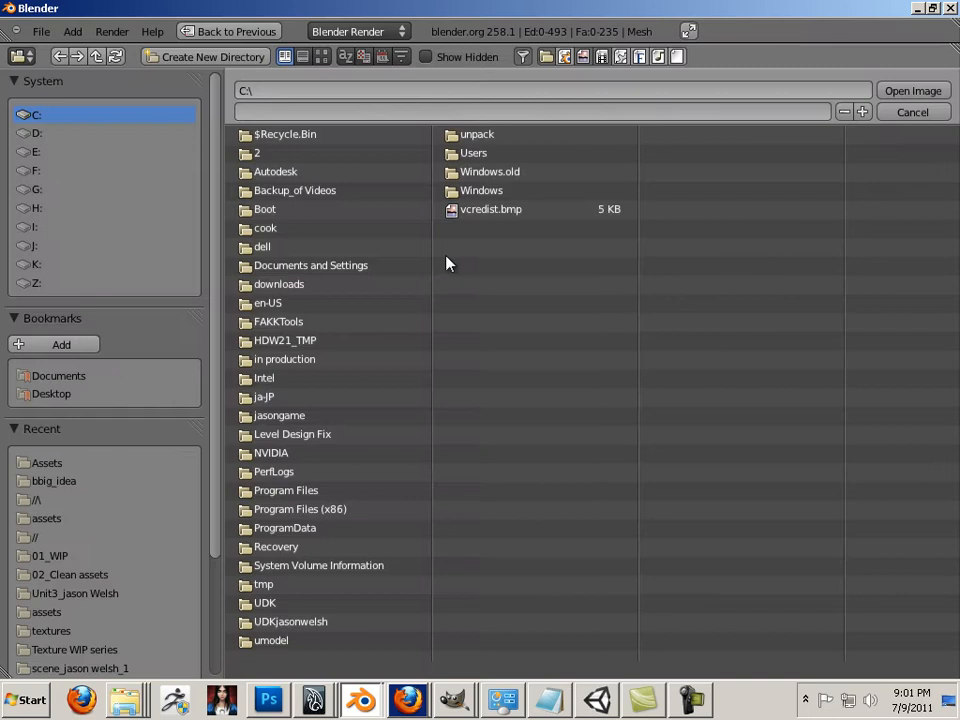
pyautogui.click(64, 398)
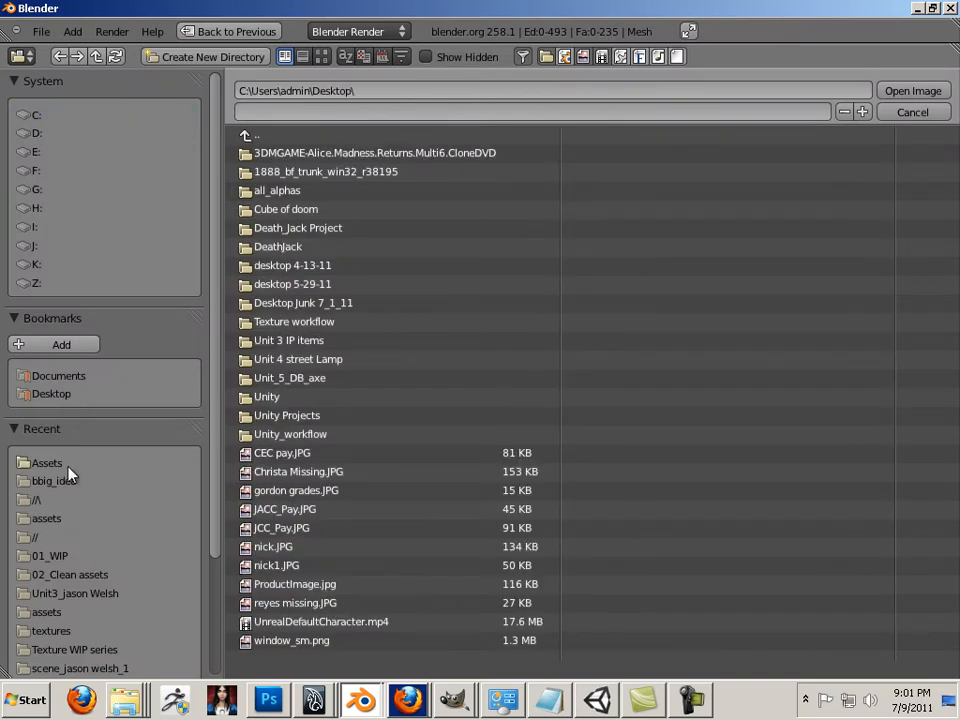
pyautogui.click(280, 437)
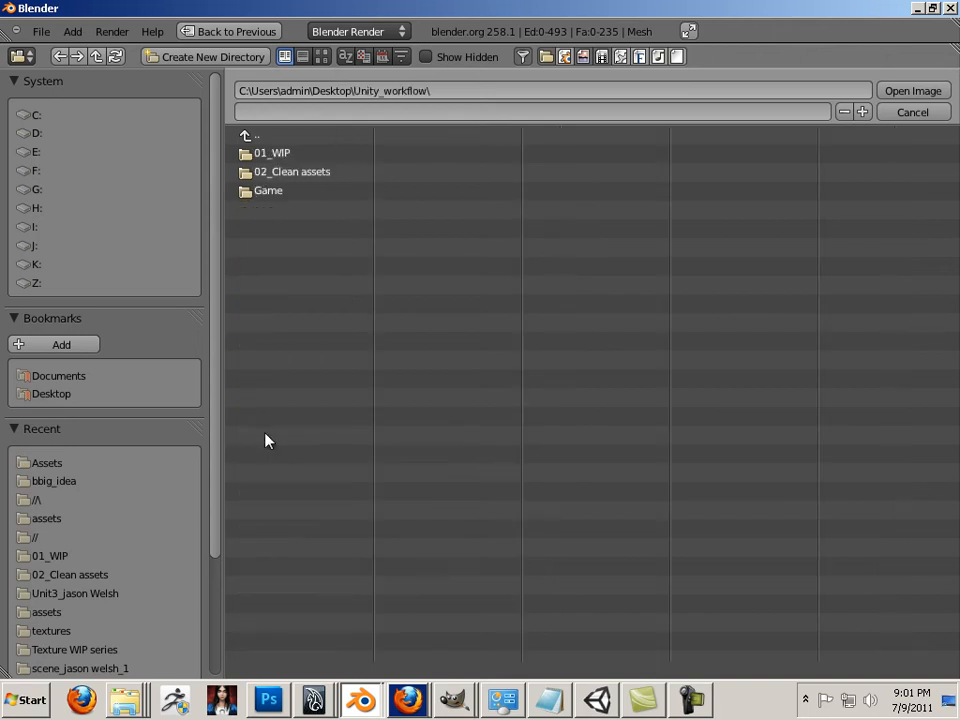
pyautogui.click(273, 157)
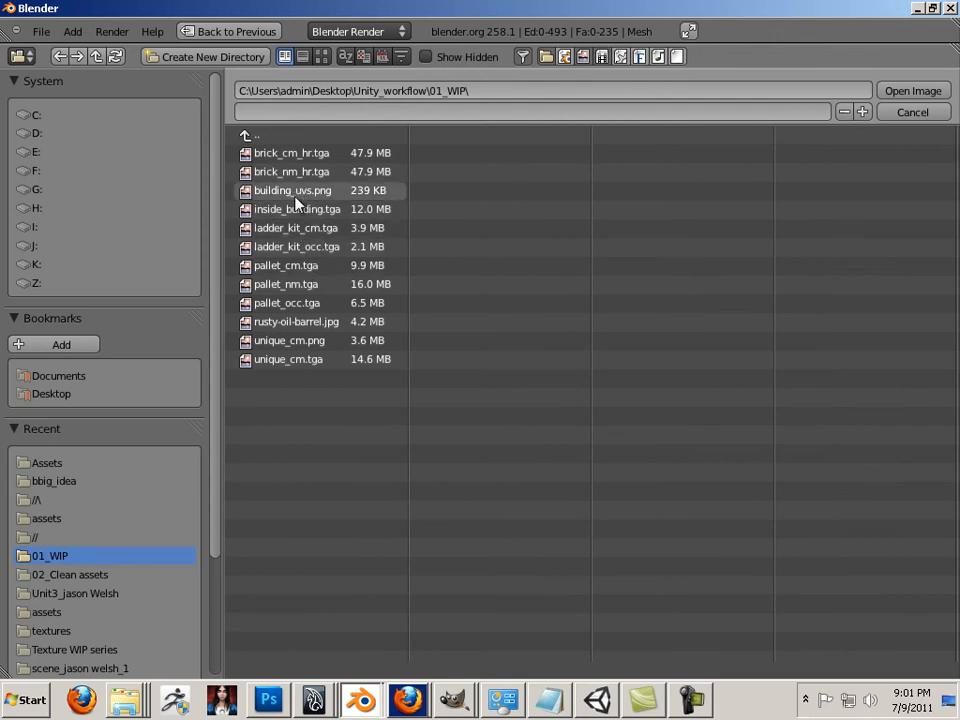
pyautogui.click(301, 156)
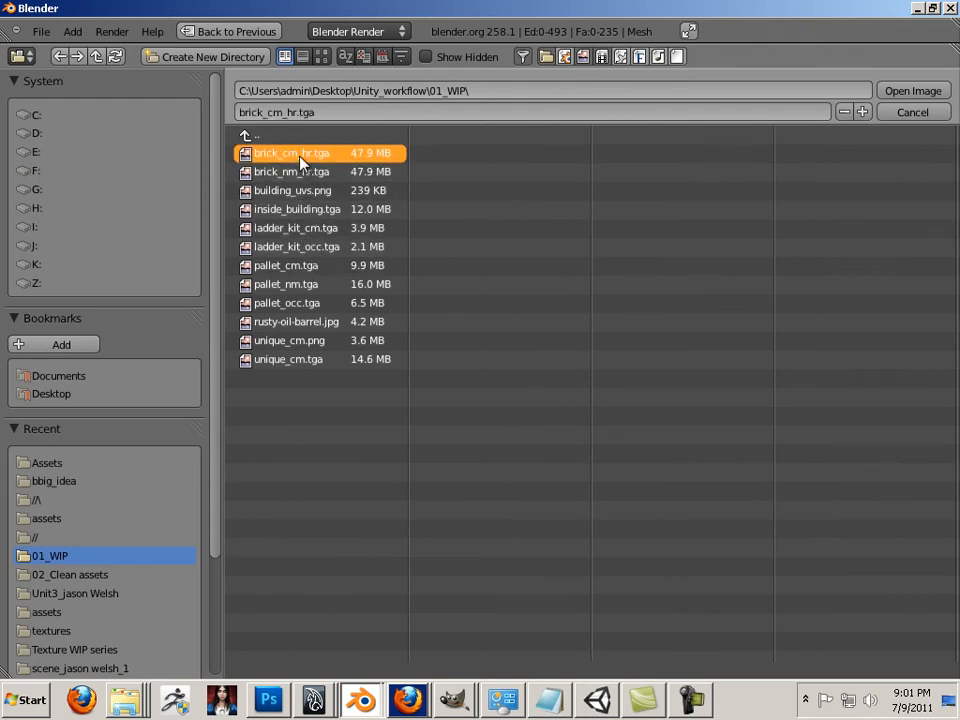
pyautogui.click(895, 93)
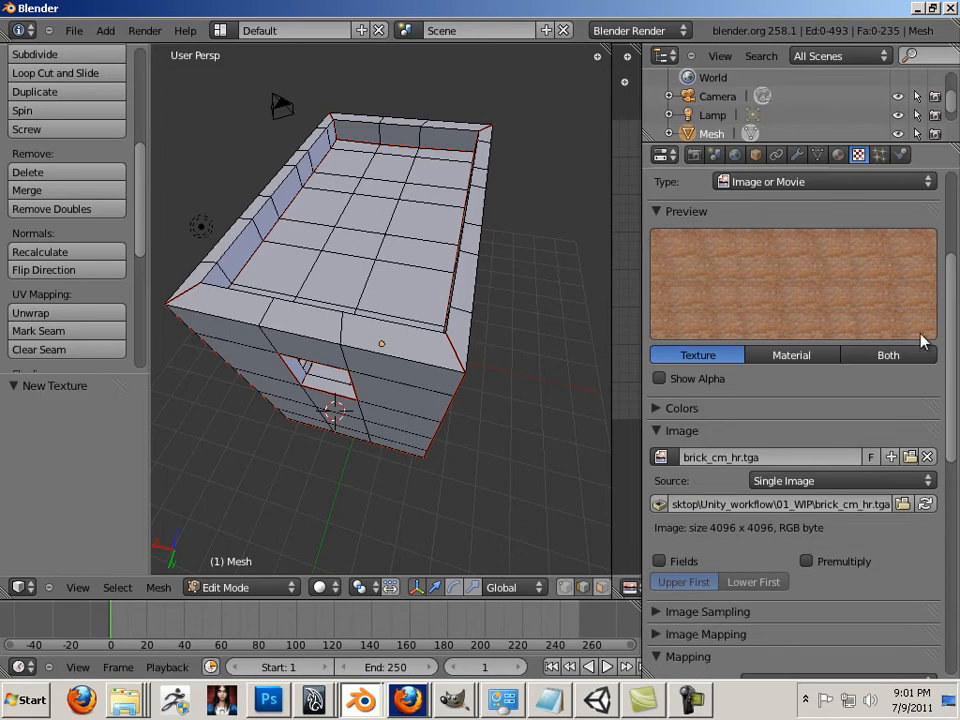
pyautogui.scroll(5, 936, 249)
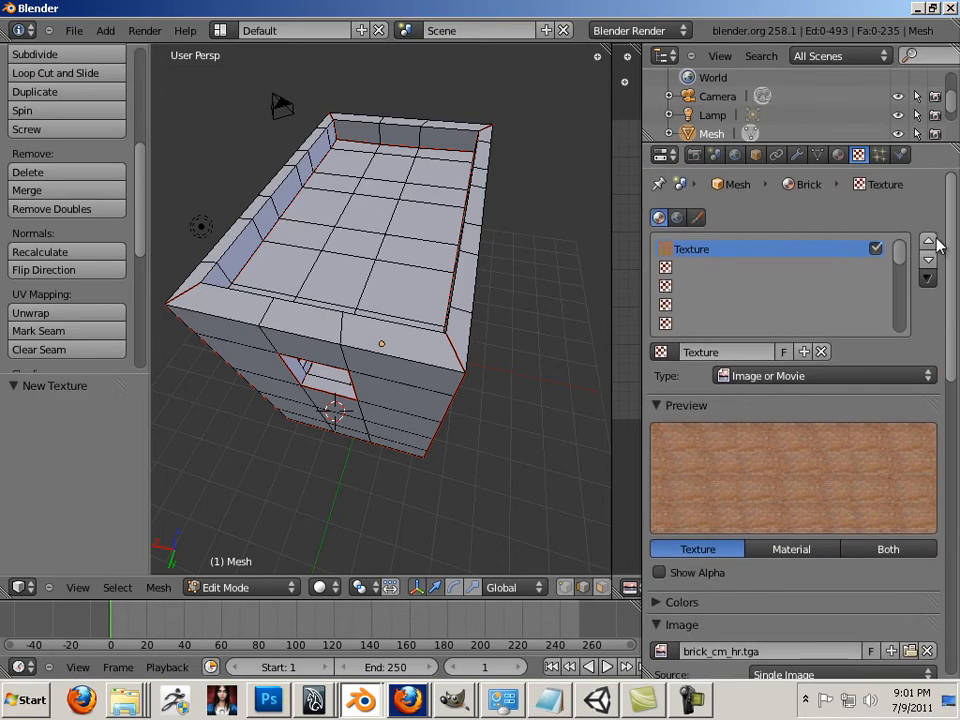
pyautogui.click(837, 155)
pyautogui.click(721, 245)
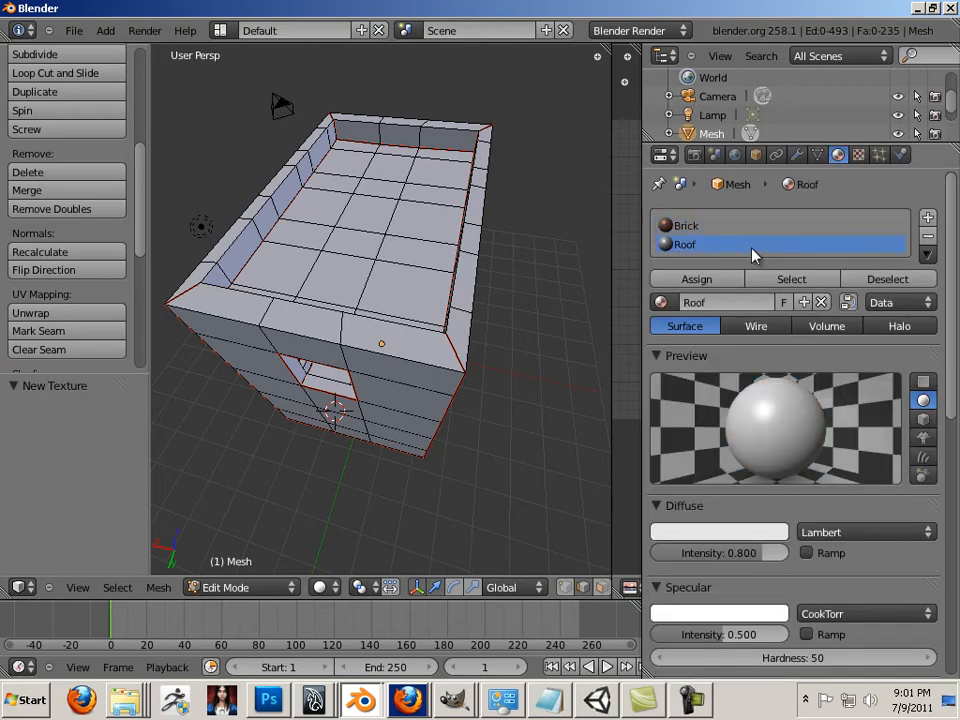
pyautogui.click(858, 155)
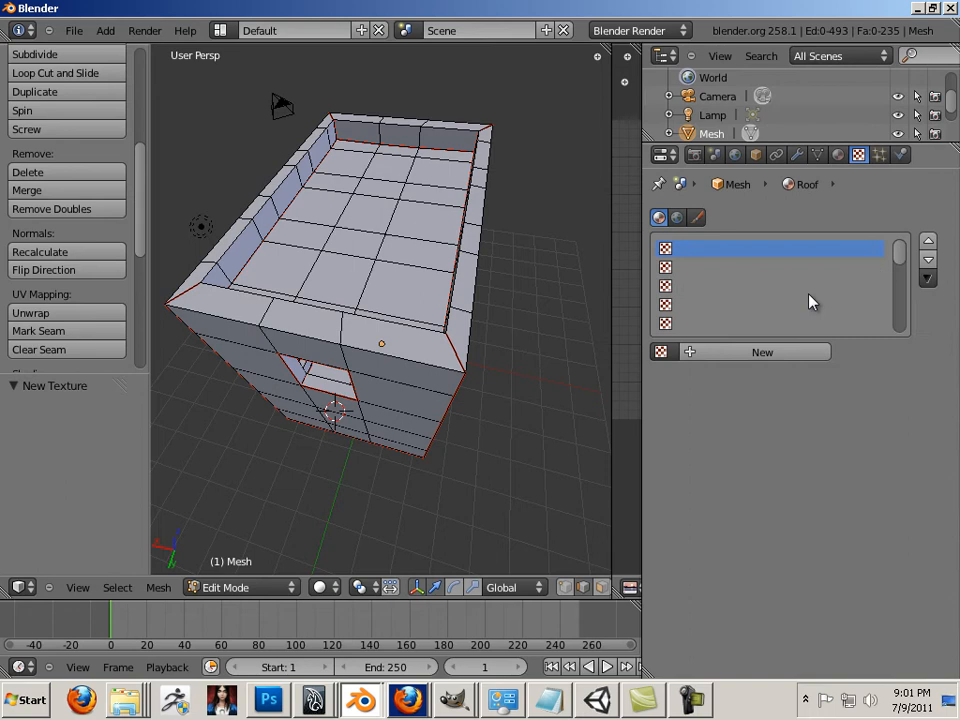
pyautogui.click(837, 155)
pyautogui.click(800, 226)
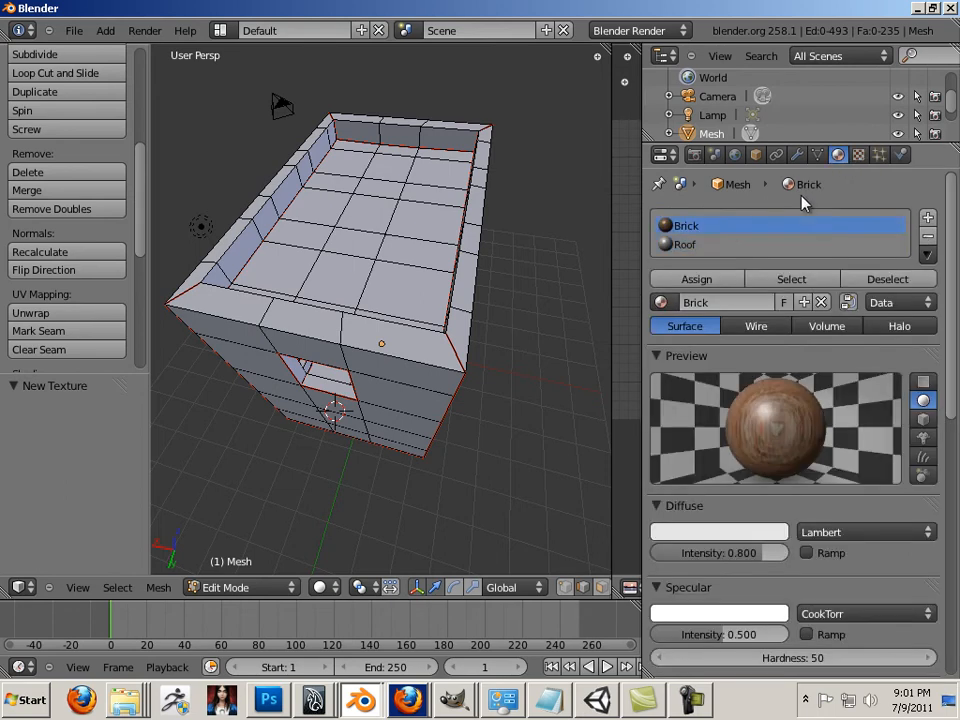
pyautogui.click(858, 155)
# Set the Brick texture's mapping coordinates to UV.
pyautogui.moveTo(949, 364); pyautogui.dragTo(946, 572)
pyautogui.click(793, 350)
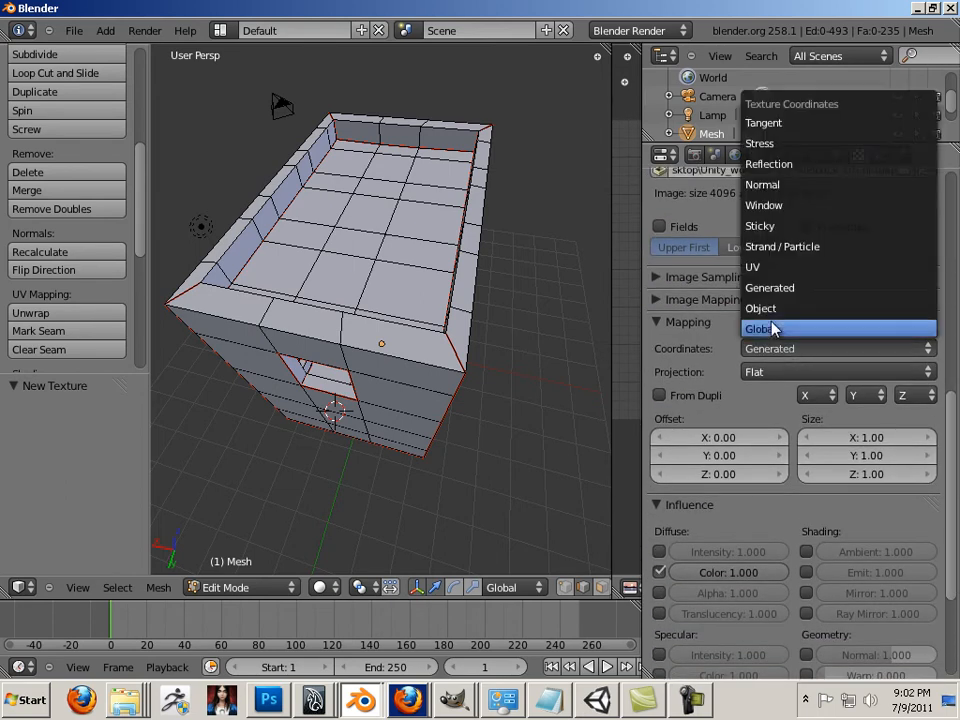
pyautogui.click(765, 277)
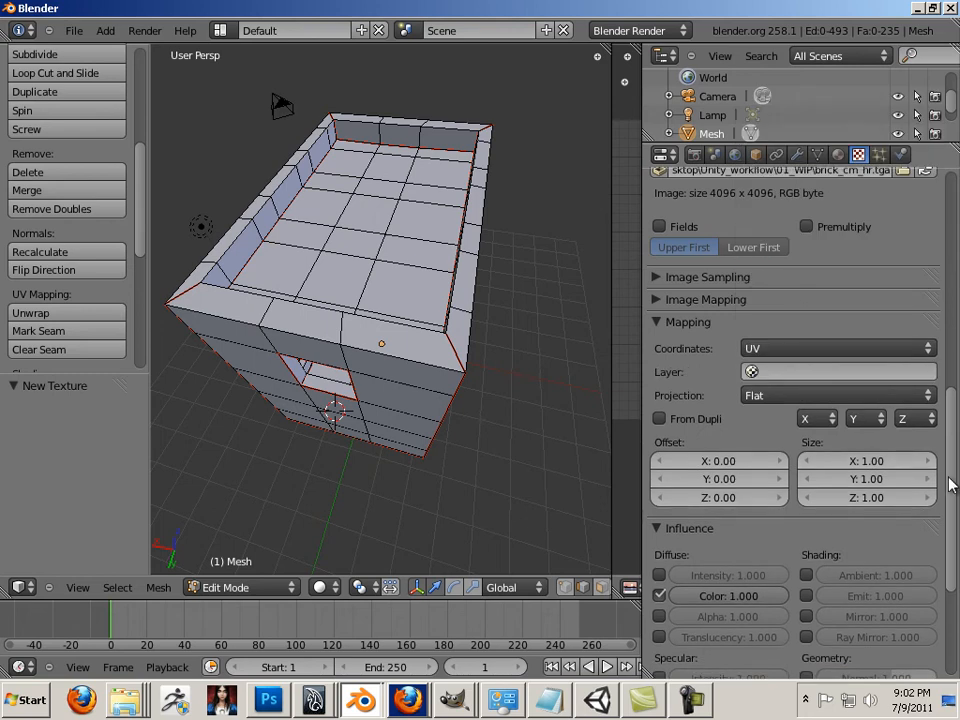
pyautogui.moveTo(950, 483); pyautogui.dragTo(928, 337)
pyautogui.scroll(5, 928, 337)
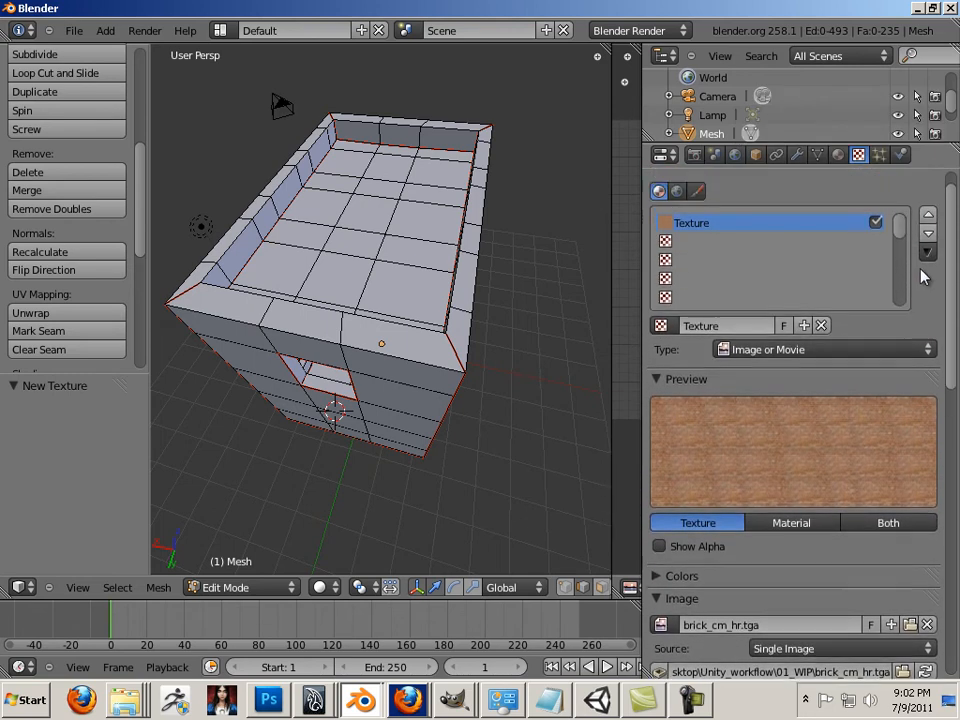
# Select the Roof material and show its texture slots.
pyautogui.click(839, 155)
pyautogui.click(729, 245)
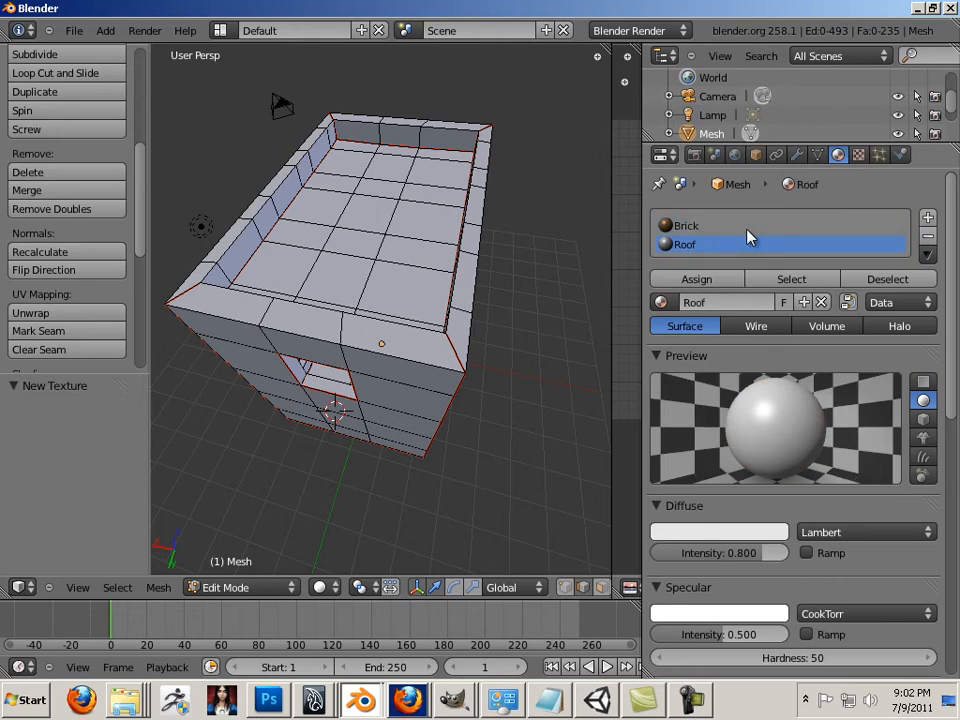
pyautogui.click(858, 155)
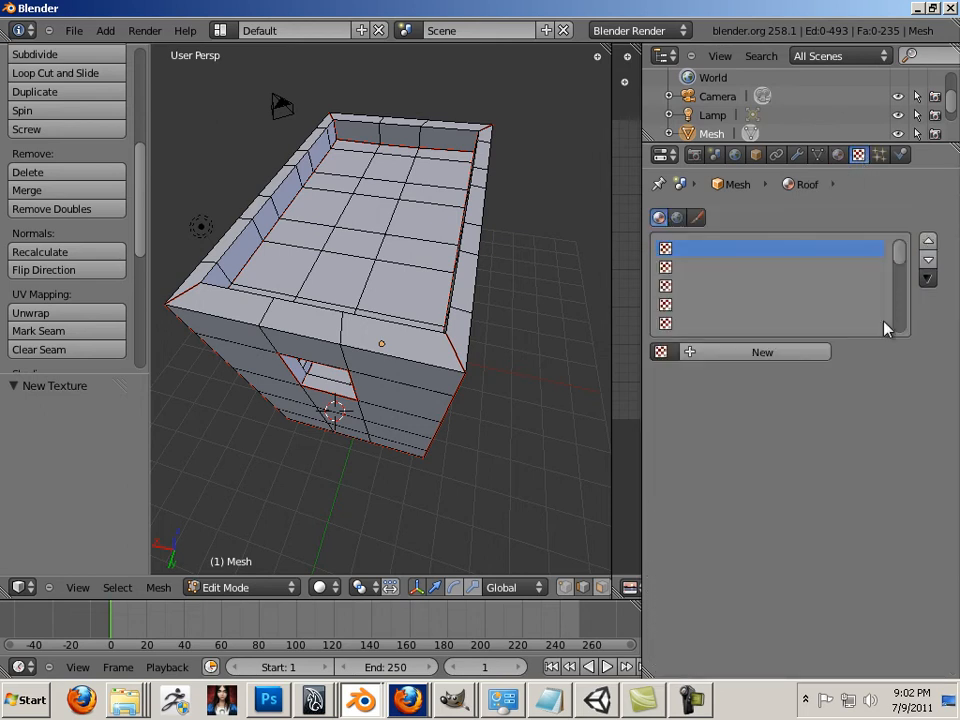
# Switch to Firefox, fit the open asphalt texture picture to the window and copy the image.
pyautogui.click(407, 700)
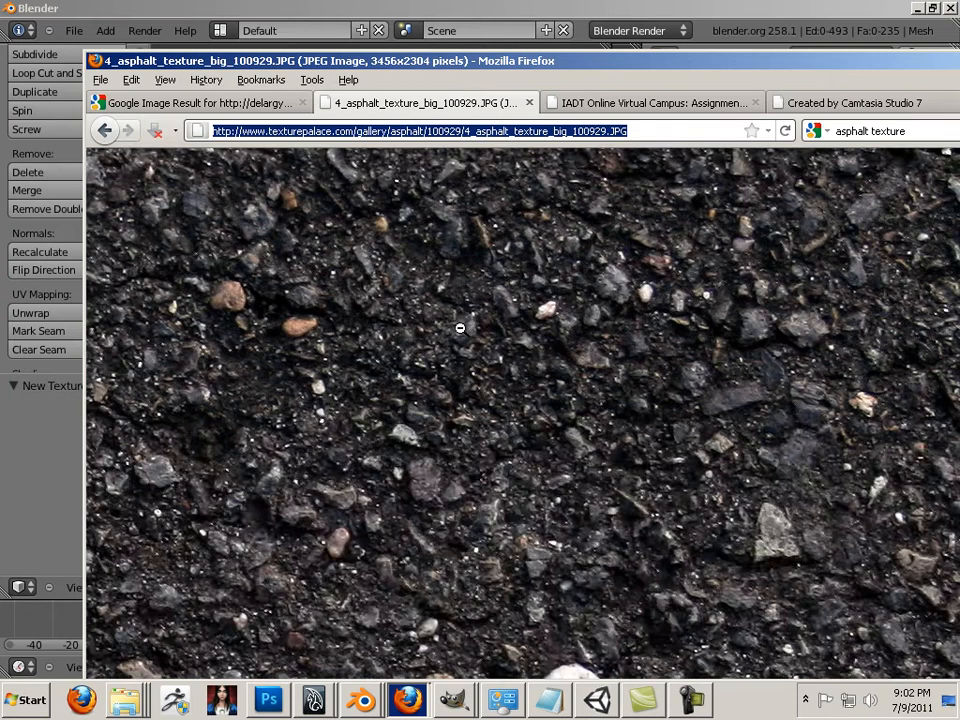
pyautogui.click(459, 328)
pyautogui.rightClick(429, 367)
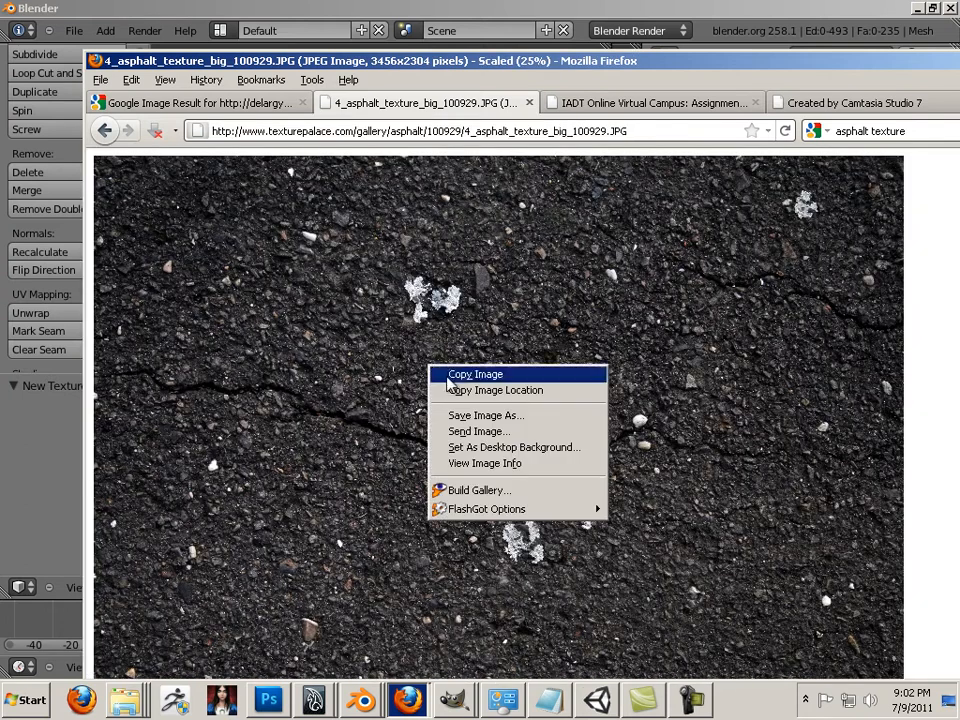
pyautogui.click(450, 375)
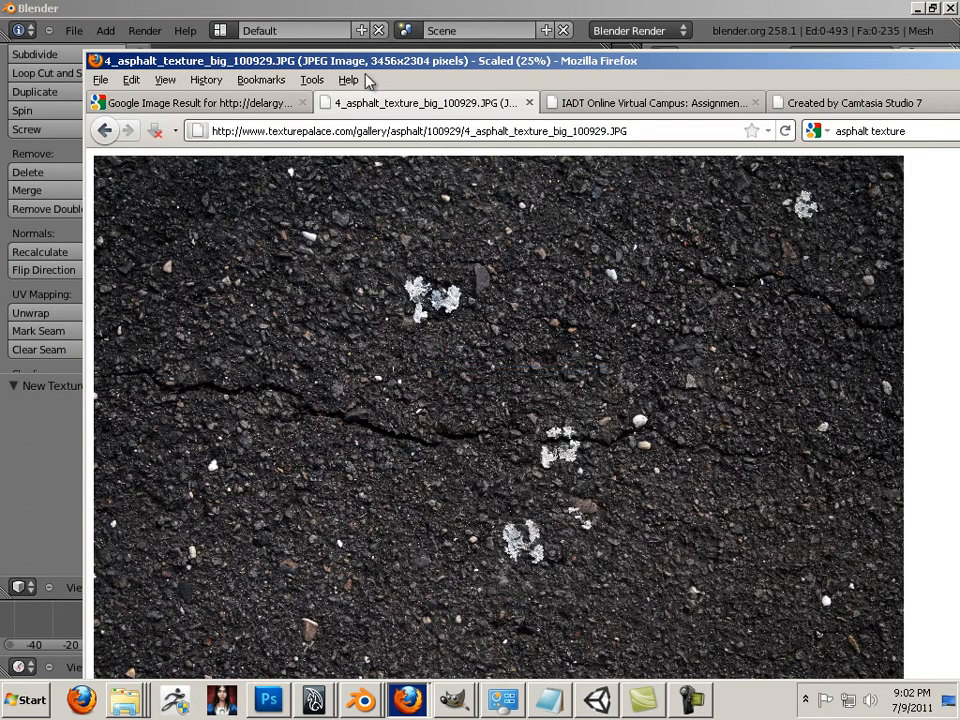
# Switch to GIMP and create a new image of 1024 by 1024 pixels.
pyautogui.hotkey('alt', 'Tab')
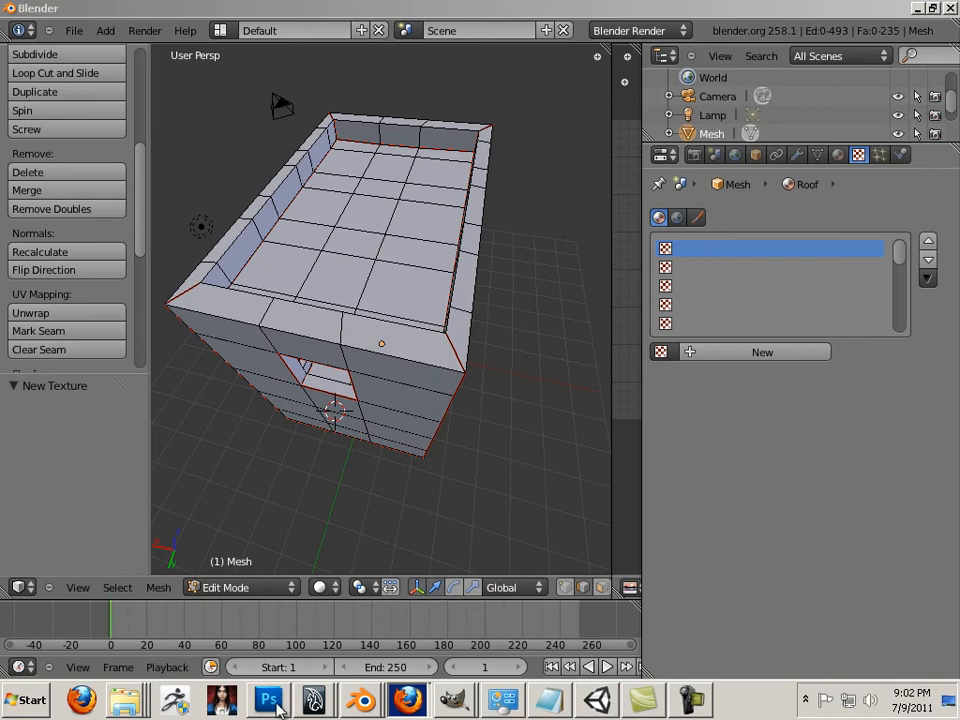
pyautogui.moveTo(276, 707)
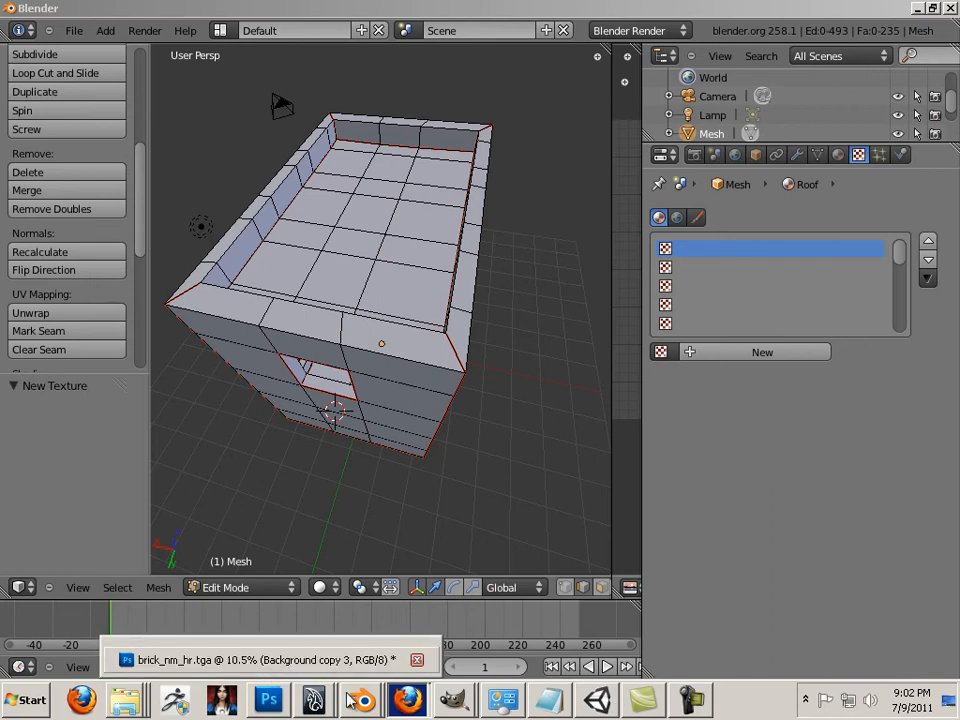
pyautogui.moveTo(364, 706)
pyautogui.moveTo(455, 700)
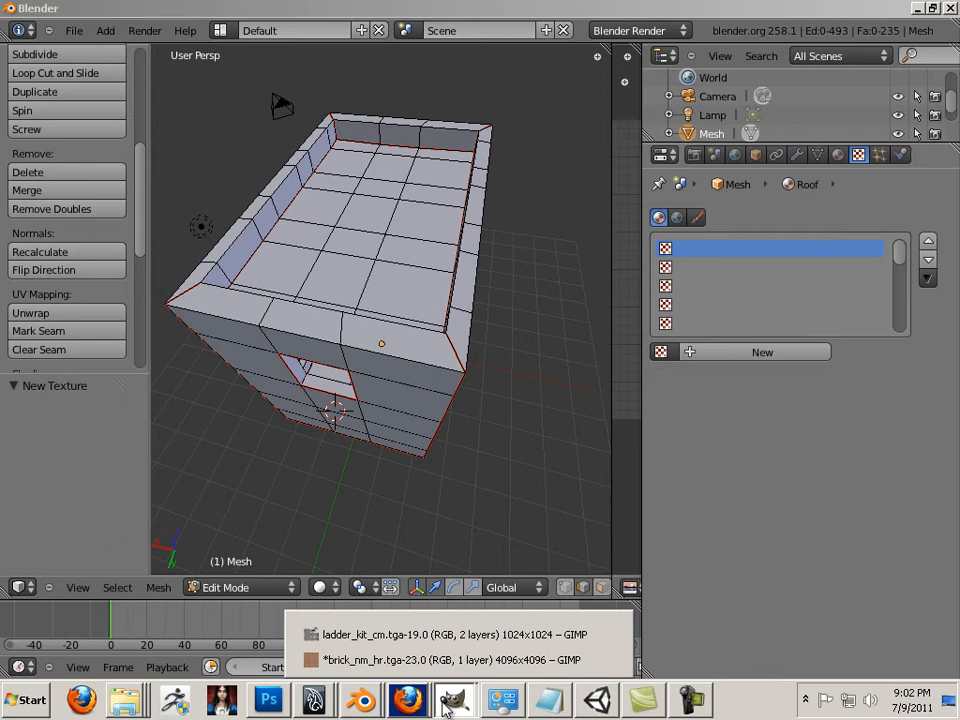
pyautogui.click(449, 651)
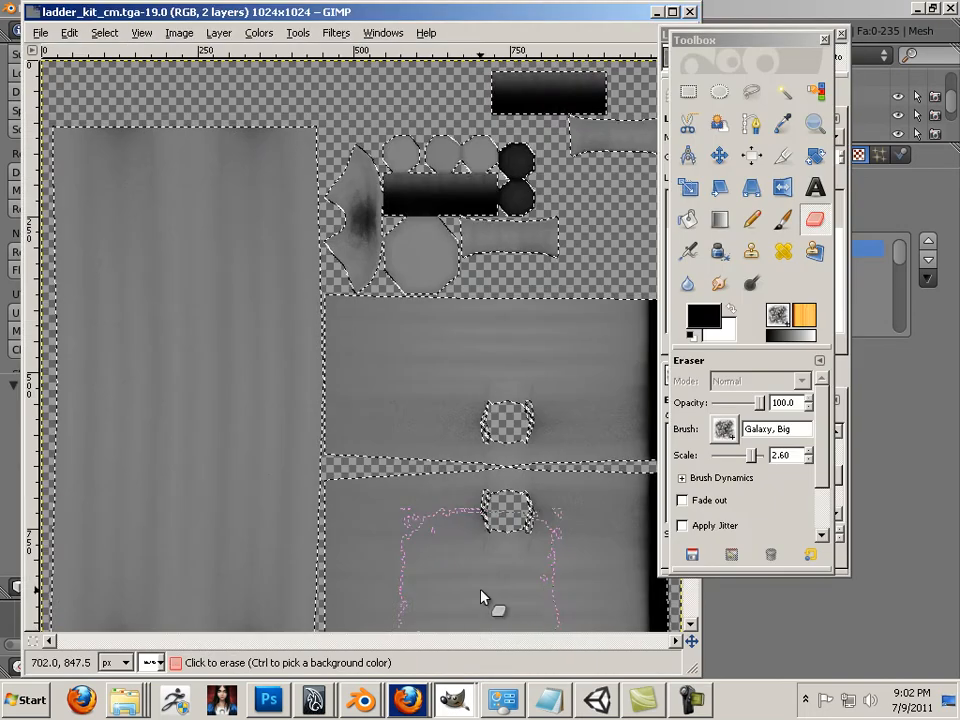
pyautogui.click(40, 33)
pyautogui.click(75, 57)
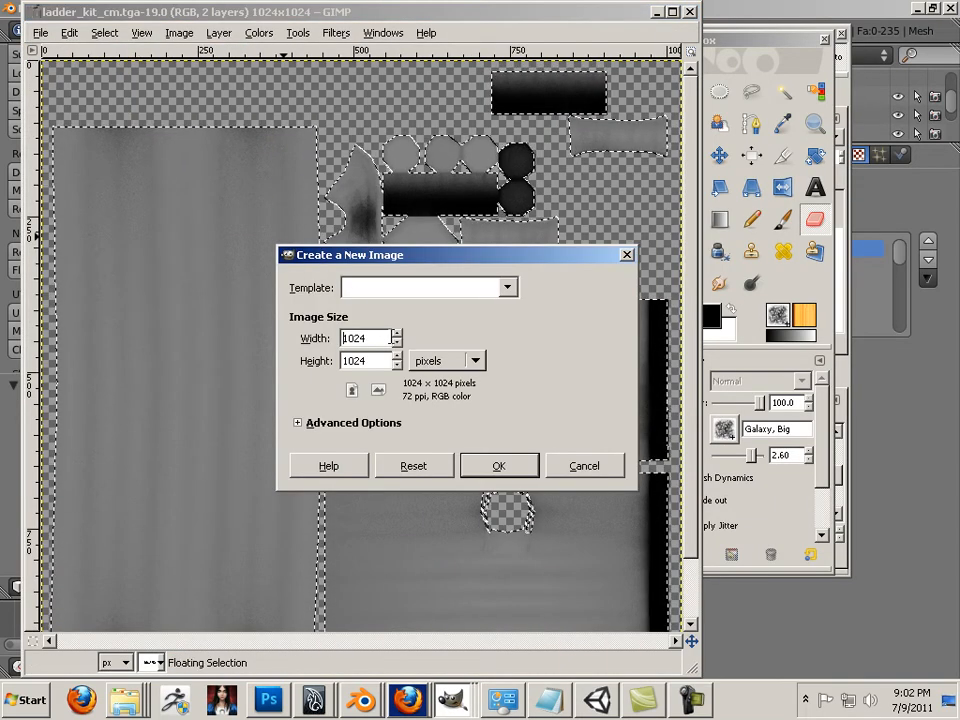
pyautogui.moveTo(391, 338); pyautogui.dragTo(304, 340)
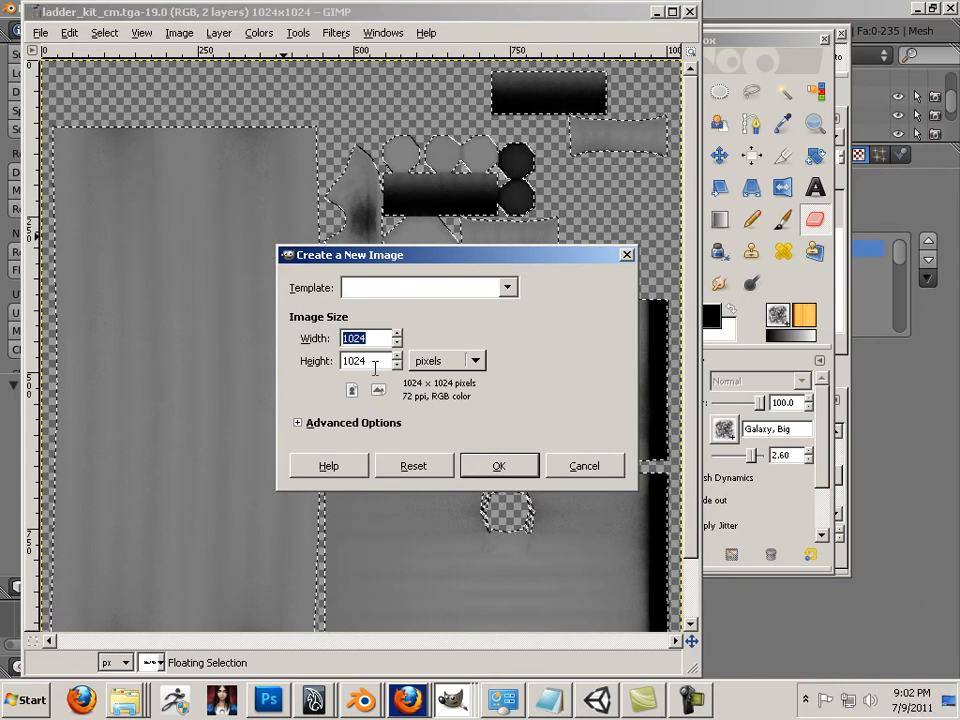
pyautogui.click(497, 466)
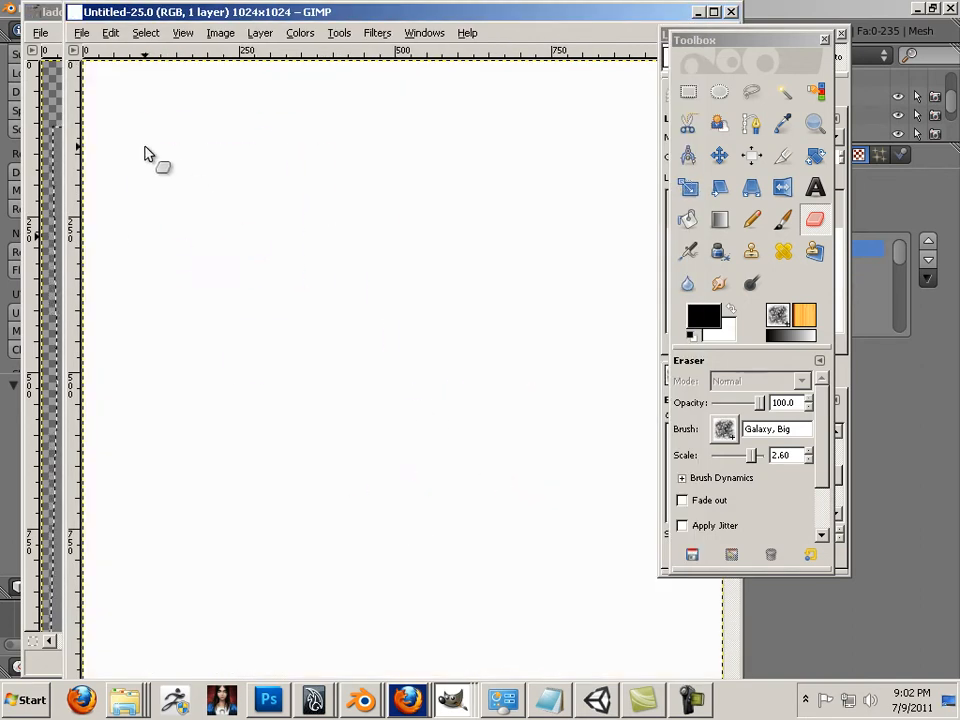
# Paste the copied asphalt picture into the new blank image.
pyautogui.click(141, 130)
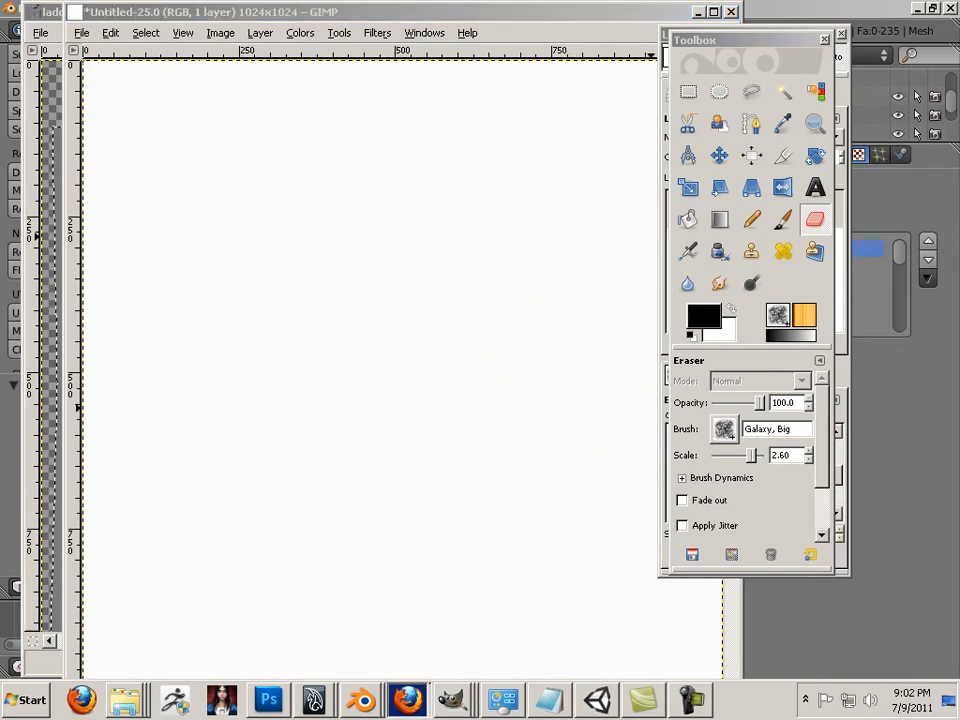
pyautogui.click(399, 353)
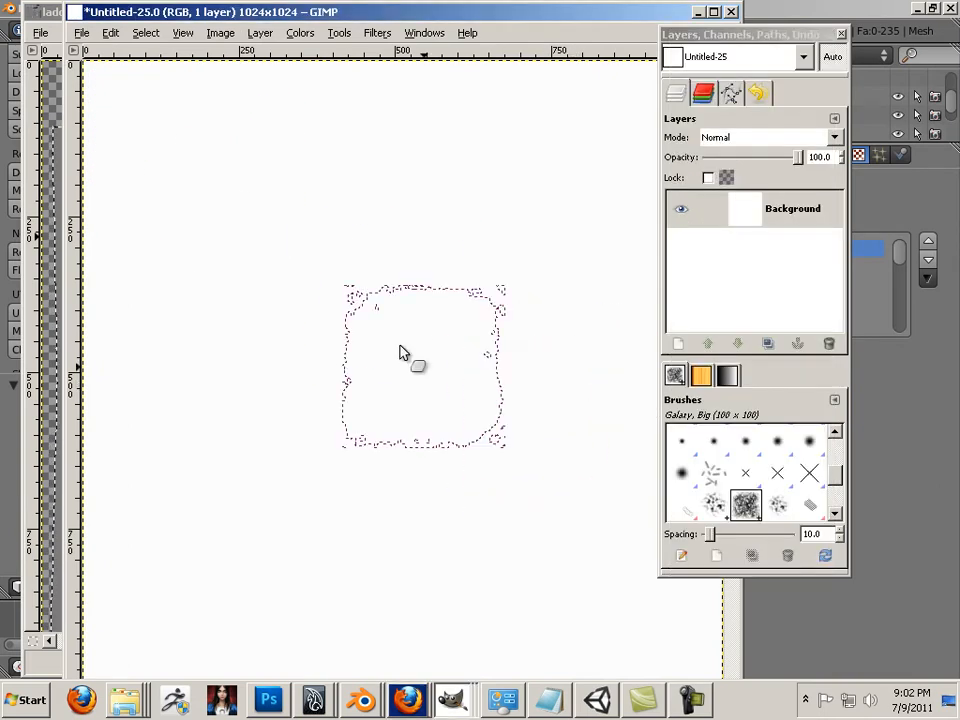
pyautogui.click(110, 33)
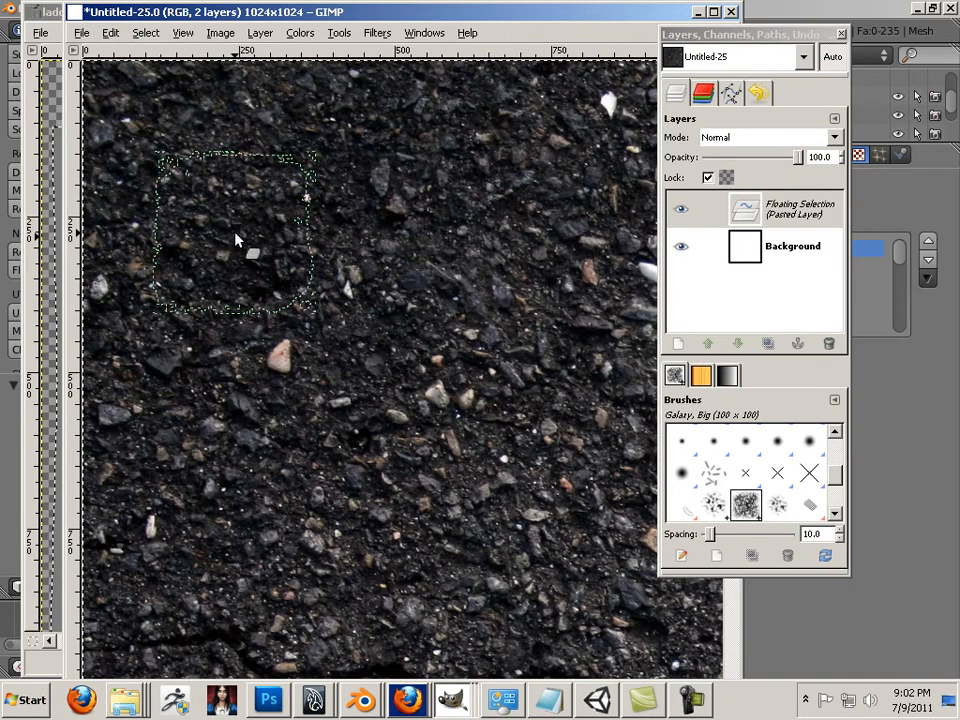
# Bring up the toolbox with its tool options and place it beside the layers dialog, clear of the image.
pyautogui.keyDown('ctrl'); pyautogui.scroll(-2, 240, 241); pyautogui.keyUp('ctrl')
pyautogui.keyDown('ctrl'); pyautogui.scroll(-3, 259, 249); pyautogui.keyUp('ctrl')
pyautogui.keyDown('ctrl'); pyautogui.scroll(1, 259, 249); pyautogui.keyUp('ctrl')
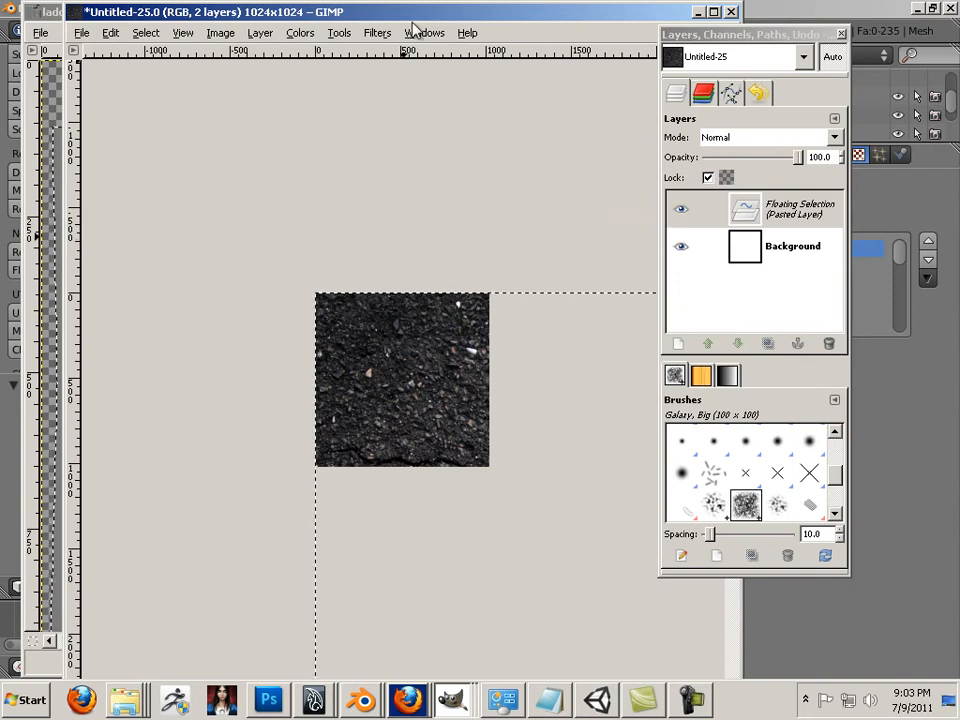
pyautogui.moveTo(416, 12); pyautogui.dragTo(381, 47)
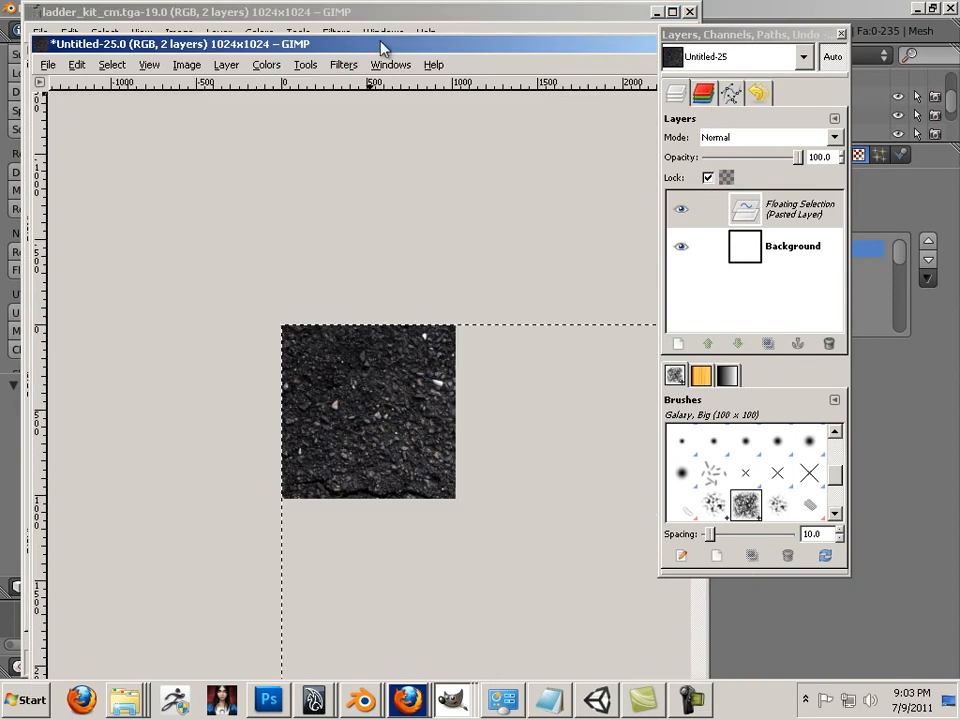
pyautogui.click(380, 34)
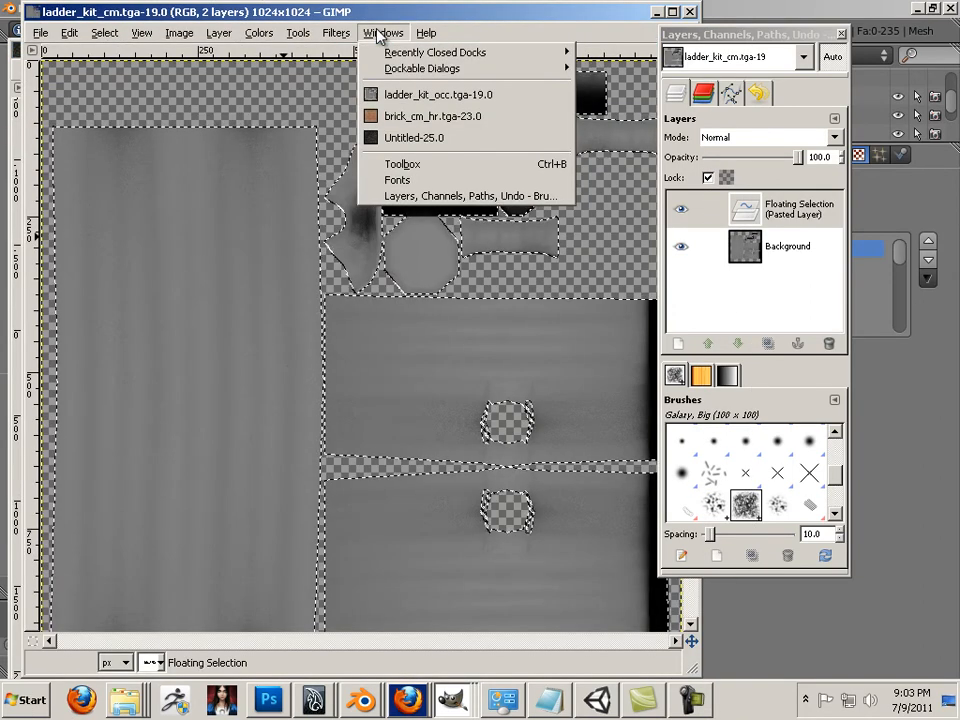
pyautogui.moveTo(399, 73)
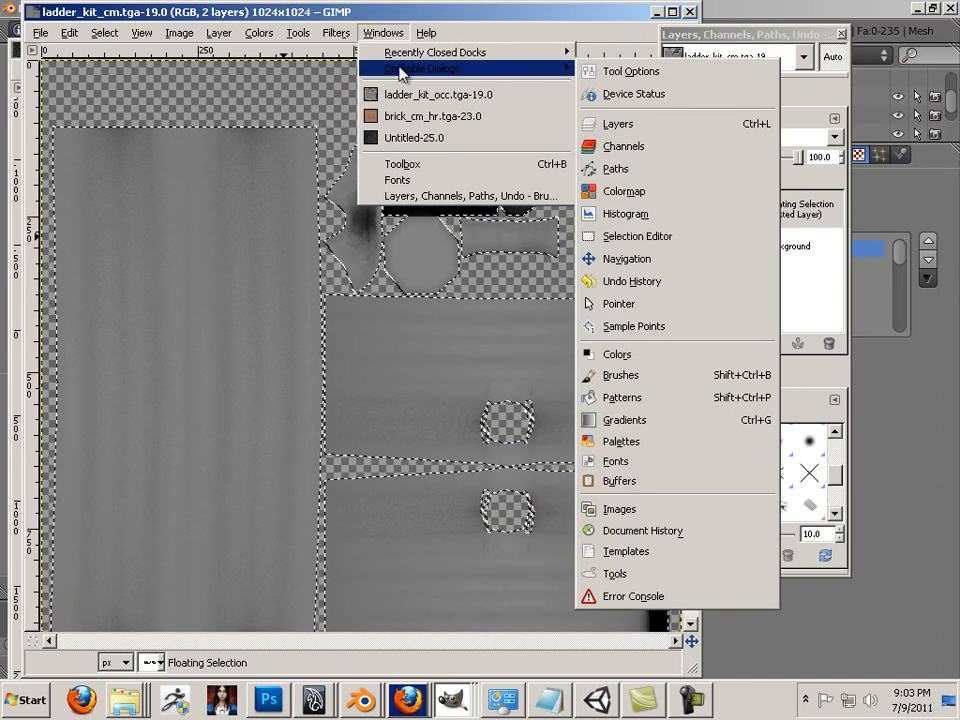
pyautogui.click(620, 71)
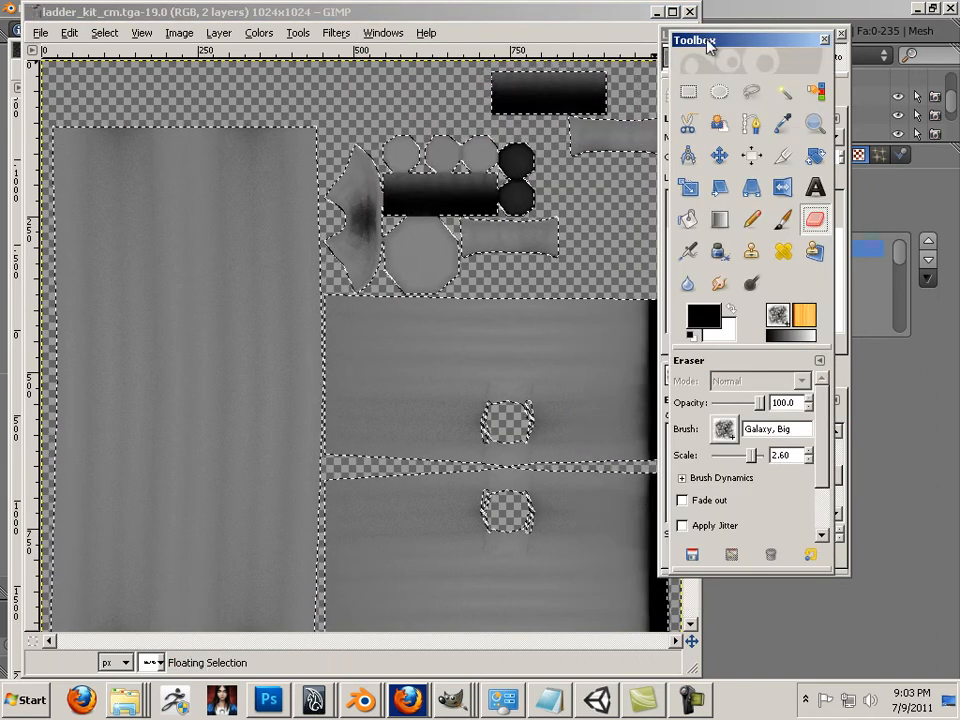
pyautogui.moveTo(740, 40); pyautogui.dragTo(844, 96)
# Close the ladder_kit_cm.tga image and move the pasted asphalt picture up and left, past the canvas's upper-left corner.
pyautogui.click(818, 209)
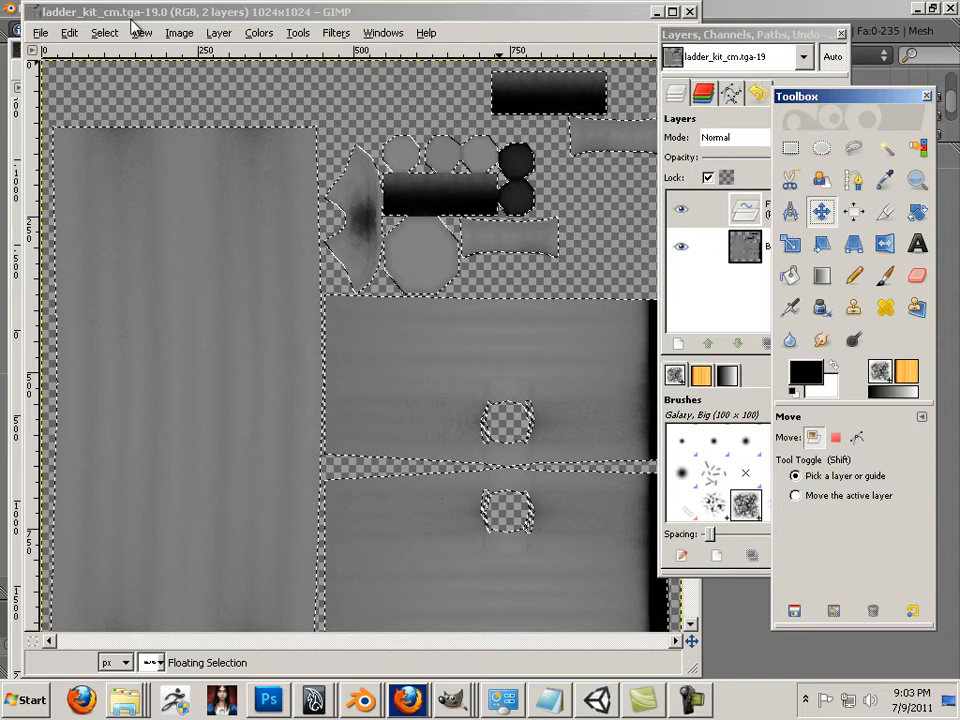
pyautogui.moveTo(362, 16); pyautogui.dragTo(319, 77)
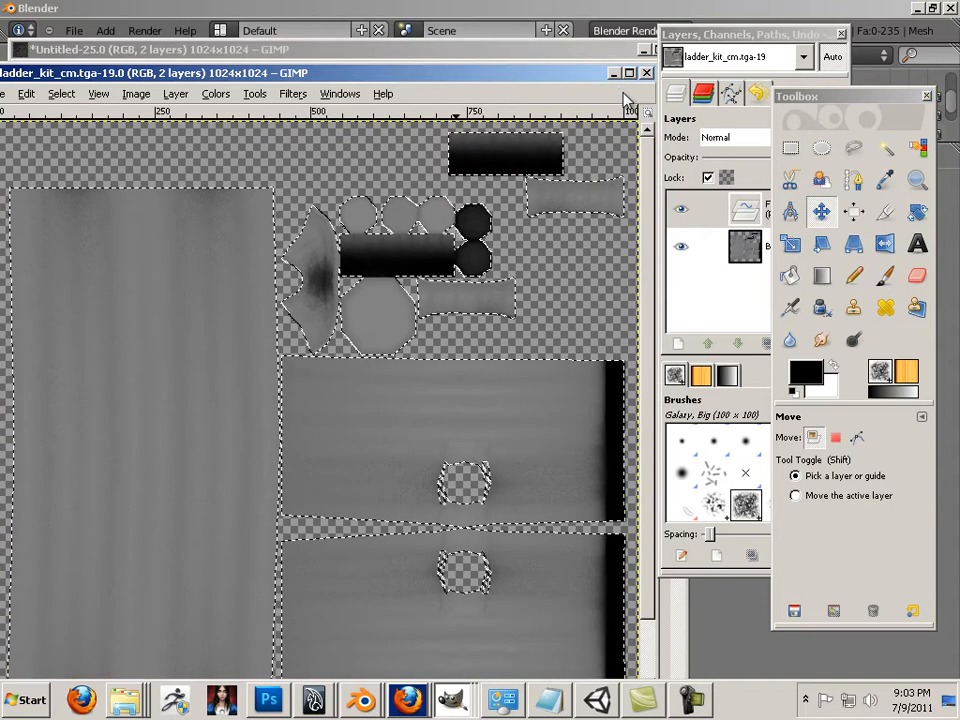
pyautogui.click(646, 74)
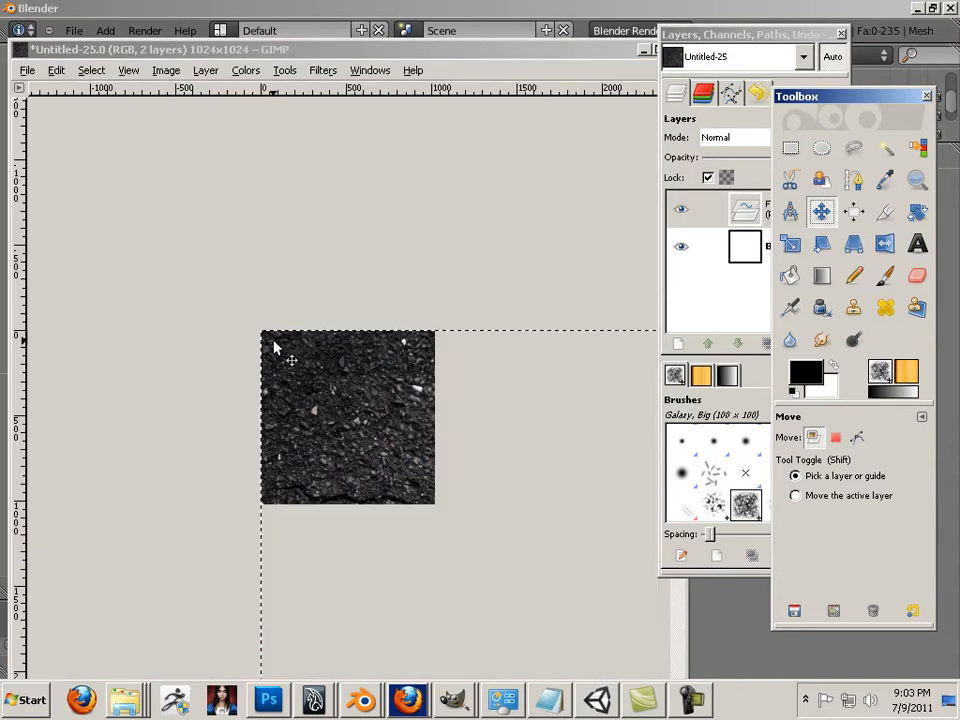
pyautogui.moveTo(284, 362); pyautogui.dragTo(173, 247)
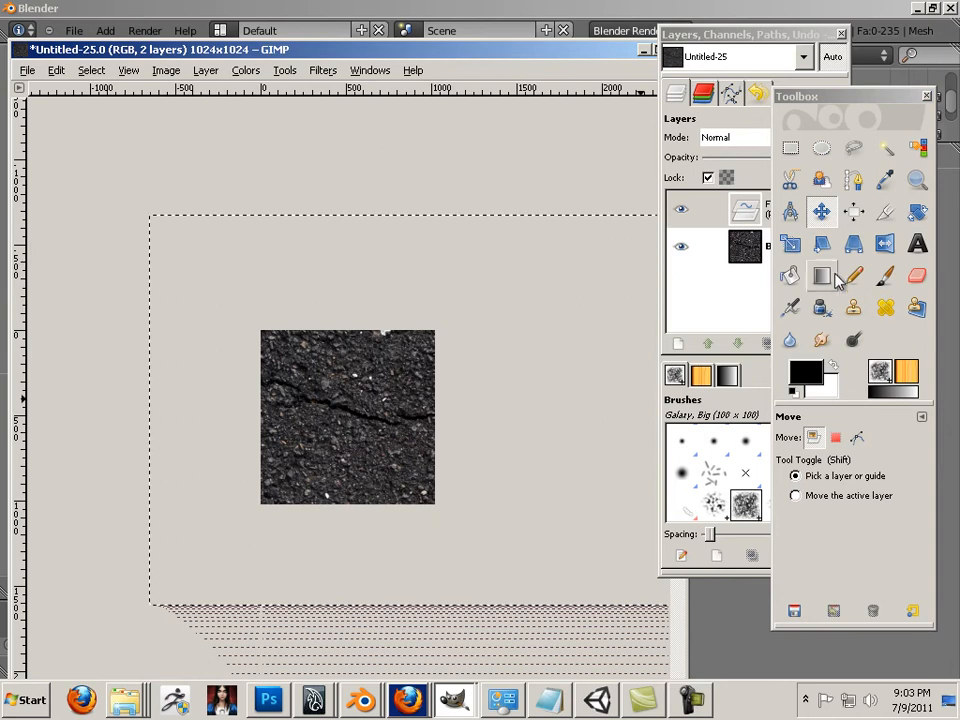
# Scale the pasted asphalt picture to a width of 1024 pixels with the height kept at 2304.
pyautogui.hotkey('shift', 't')
pyautogui.click(192, 256)
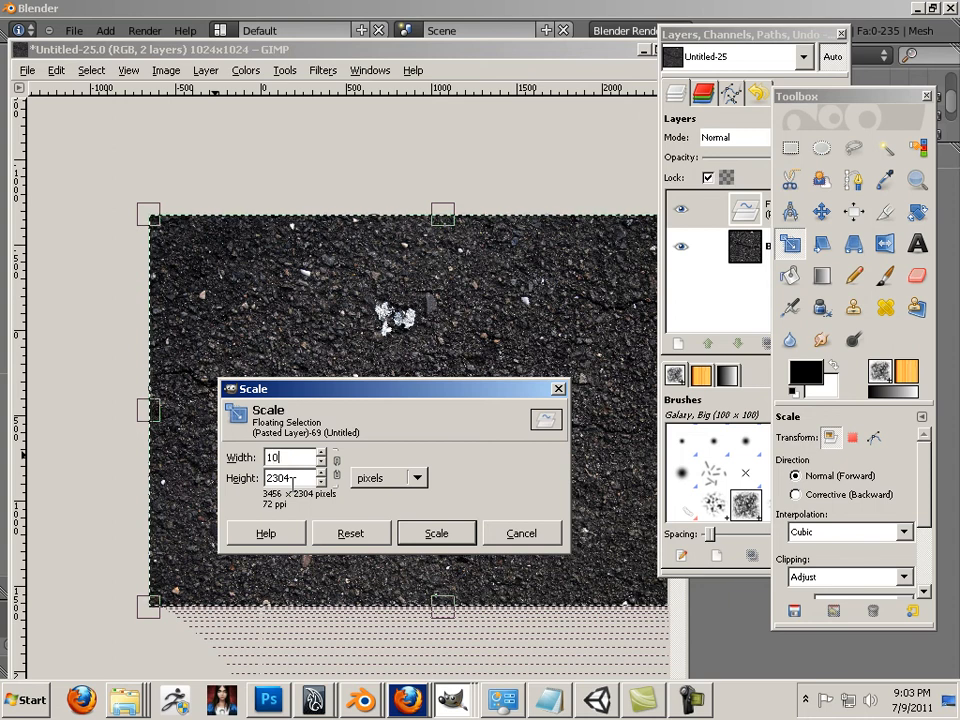
pyautogui.write('4')
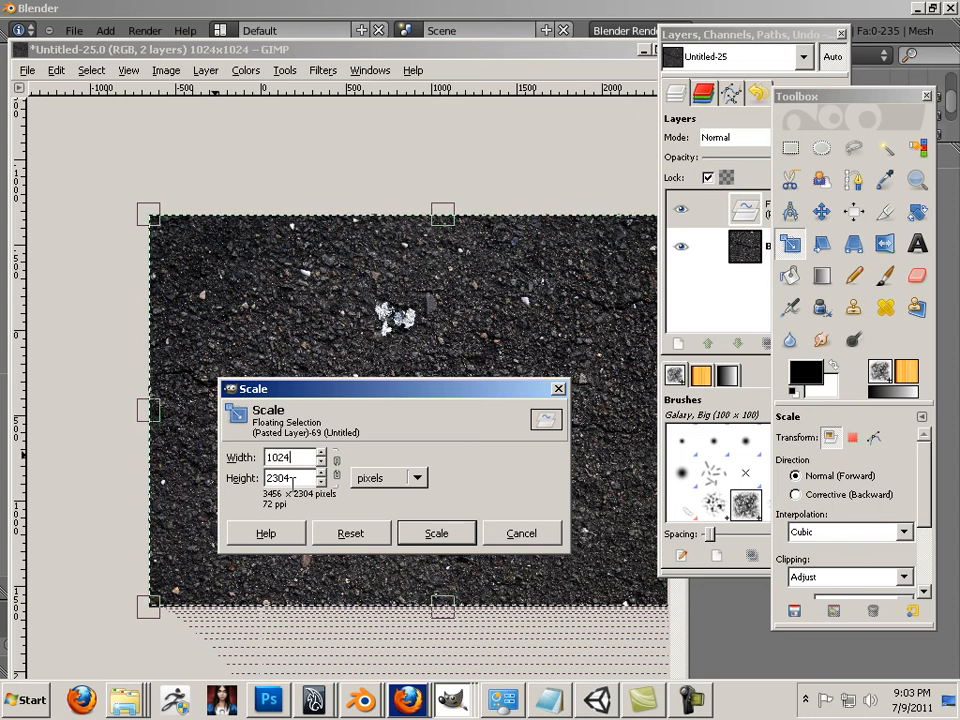
pyautogui.click(442, 535)
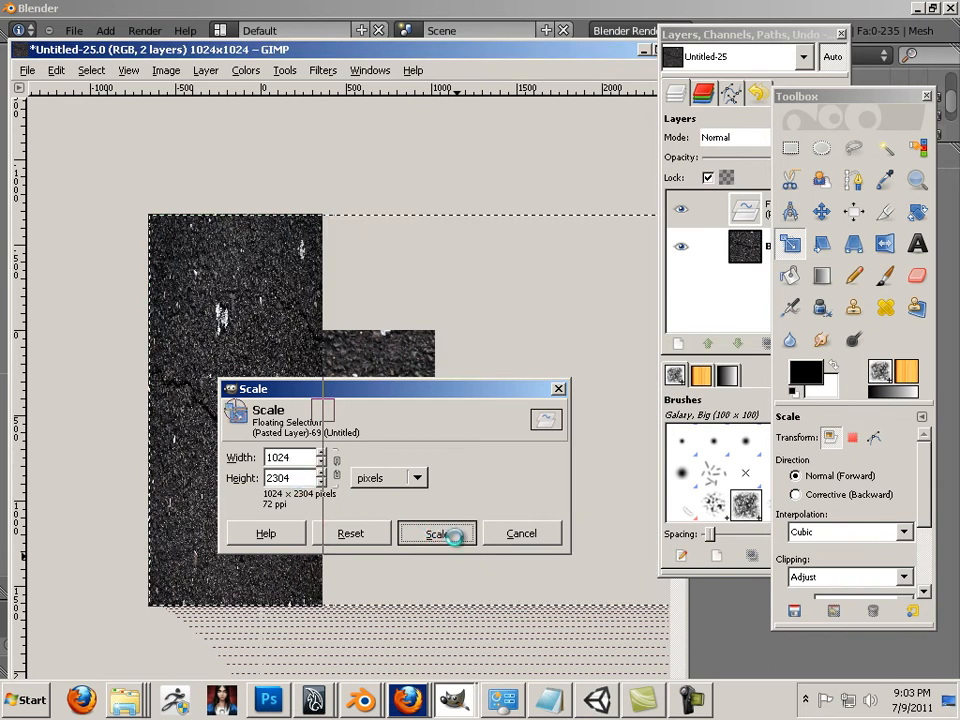
# Scale the pasted asphalt picture down to about 573 by 550 pixels.
pyautogui.moveTo(245, 229); pyautogui.dragTo(250, 486)
pyautogui.moveTo(300, 389); pyautogui.dragTo(626, 401)
pyautogui.moveTo(321, 472); pyautogui.dragTo(248, 518)
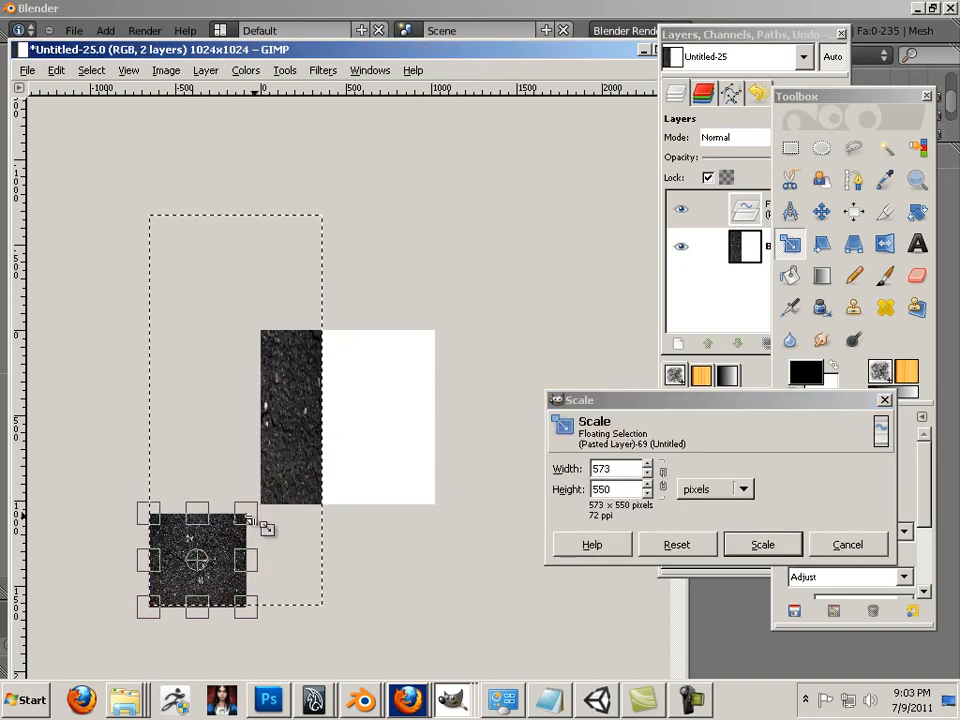
pyautogui.click(752, 545)
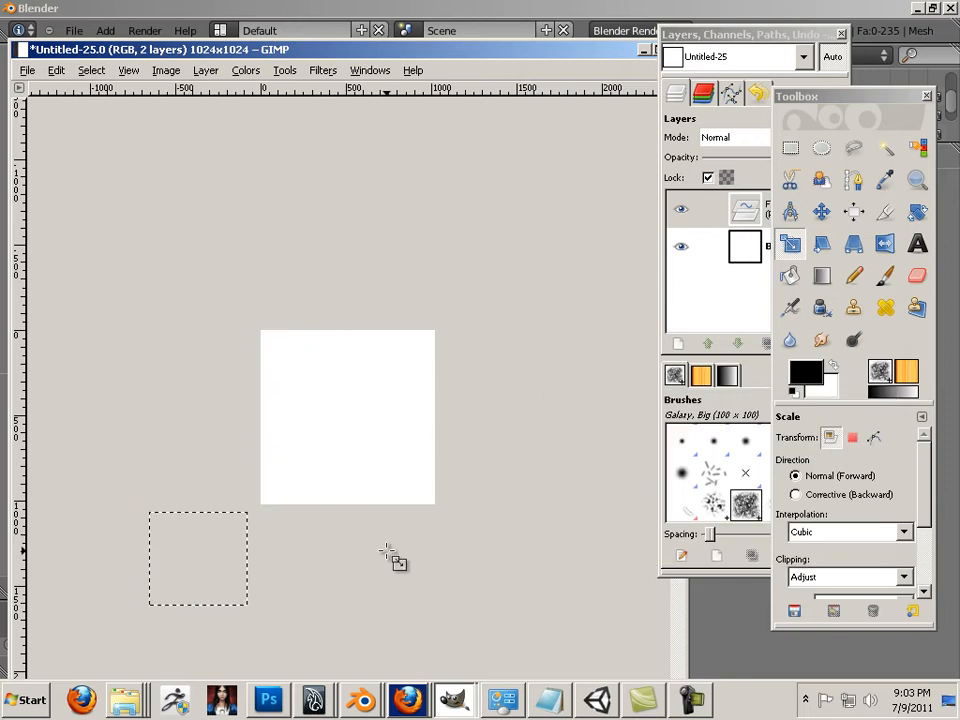
# Move the scaled asphalt piece into the lower-left corner of the white canvas.
pyautogui.click(821, 211)
pyautogui.moveTo(250, 540)
pyautogui.mouseDown()
pyautogui.moveTo(350, 472)
pyautogui.moveTo(345, 455)
pyautogui.moveTo(336, 471)
pyautogui.moveTo(346, 490)
pyautogui.mouseUp()
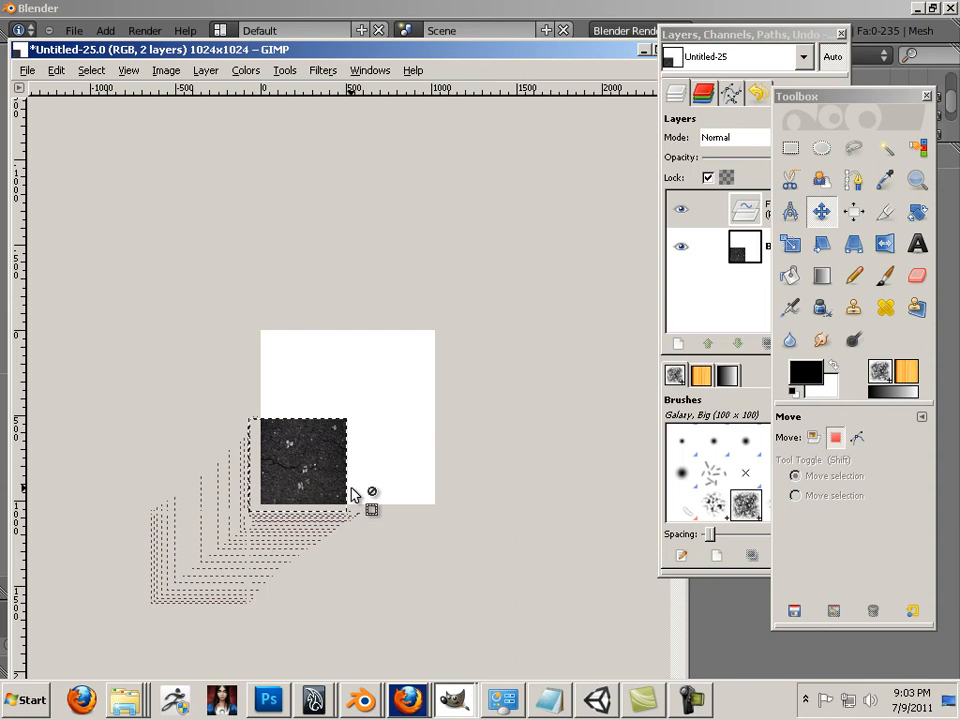
pyautogui.keyDown('ctrl'); pyautogui.scroll(3, 358, 497); pyautogui.keyUp('ctrl')
pyautogui.keyDown('alt'); pyautogui.moveTo(358, 505); pyautogui.dragTo(376, 346, button='middle'); pyautogui.keyUp('alt')
pyautogui.moveTo(328, 389); pyautogui.dragTo(368, 369)
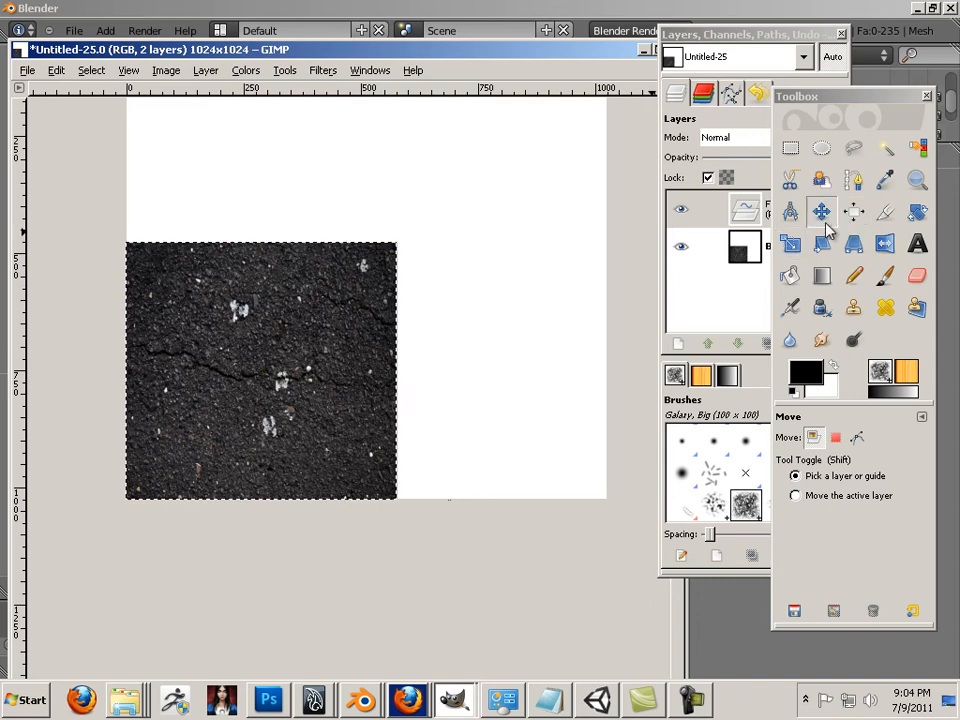
# Shrink the asphalt piece to about 425 pixels square, keeping it in the canvas's lower-left corner.
pyautogui.click(790, 244)
pyautogui.click(384, 263)
pyautogui.moveTo(405, 246); pyautogui.dragTo(333, 304)
pyautogui.click(428, 537)
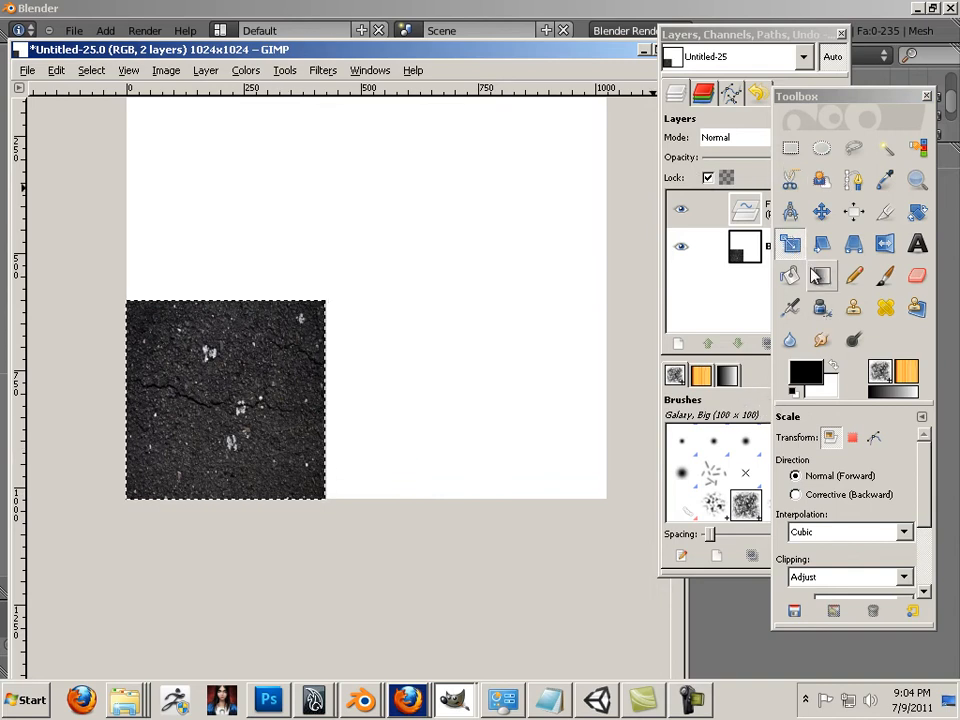
# Turn the floating asphalt selection into a layer, then duplicate it and shift the copy right so it overlaps the original.
pyautogui.click(821, 212)
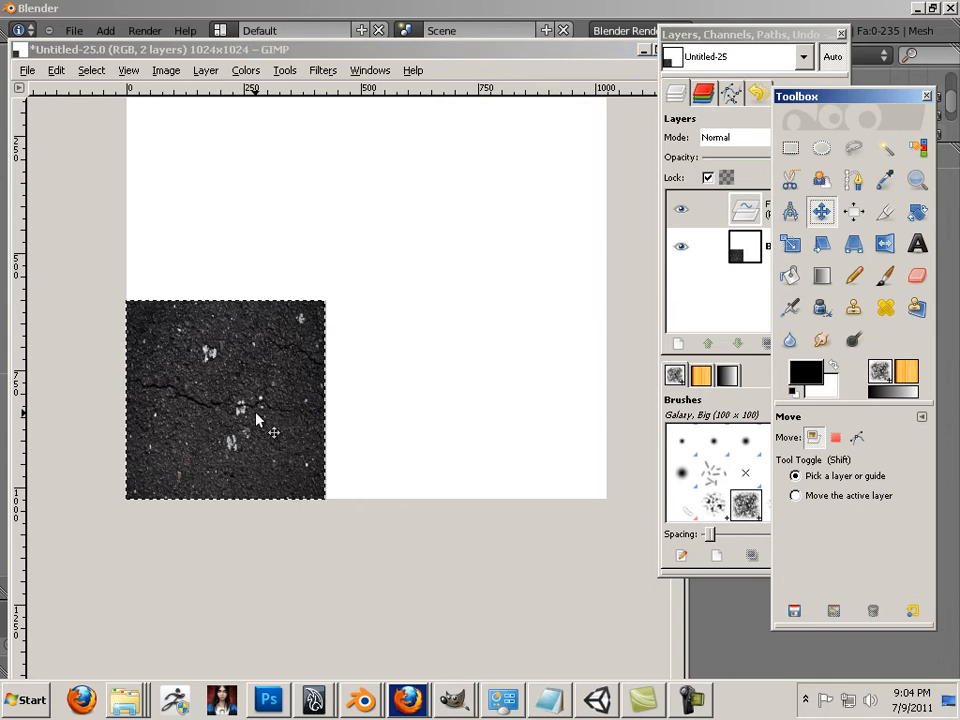
pyautogui.click(670, 335)
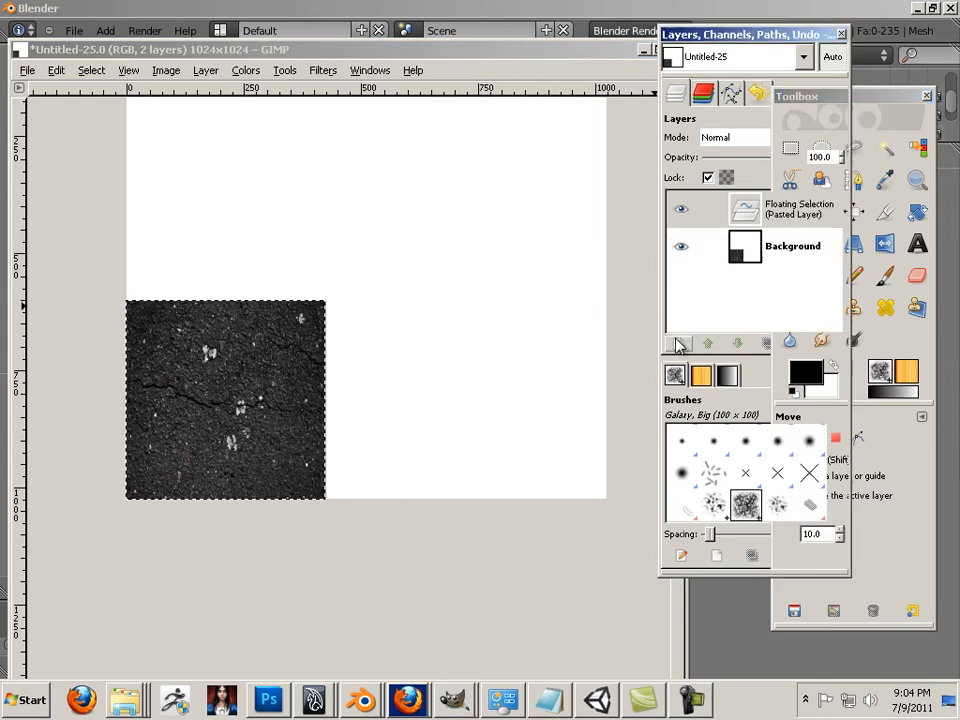
pyautogui.click(678, 343)
pyautogui.rightClick(785, 208)
pyautogui.click(798, 287)
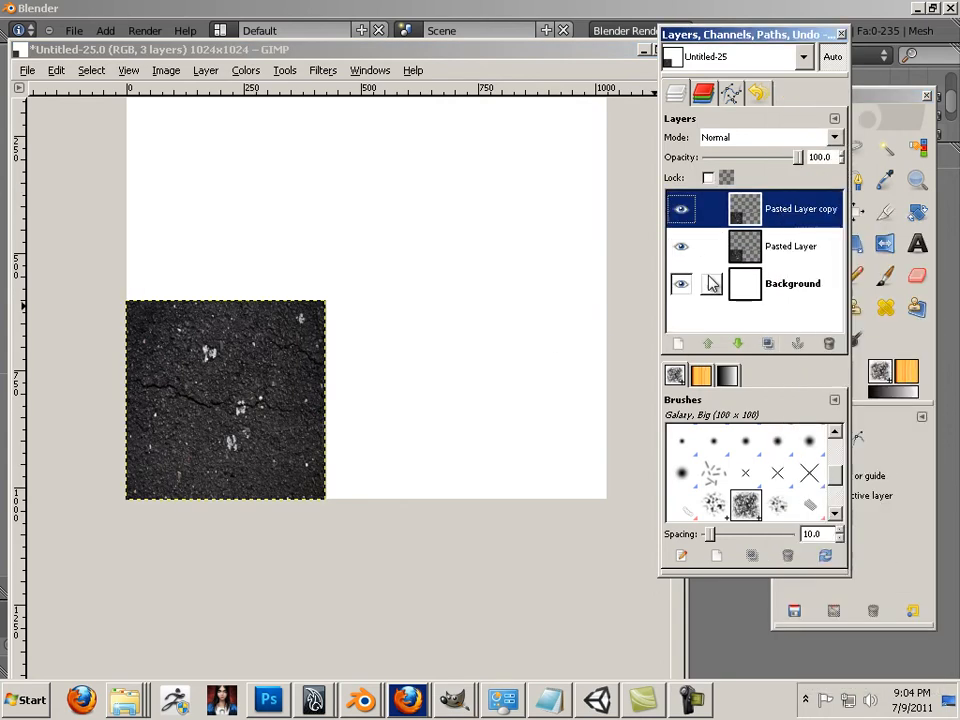
pyautogui.moveTo(246, 375); pyautogui.dragTo(368, 378)
pyautogui.click(910, 290)
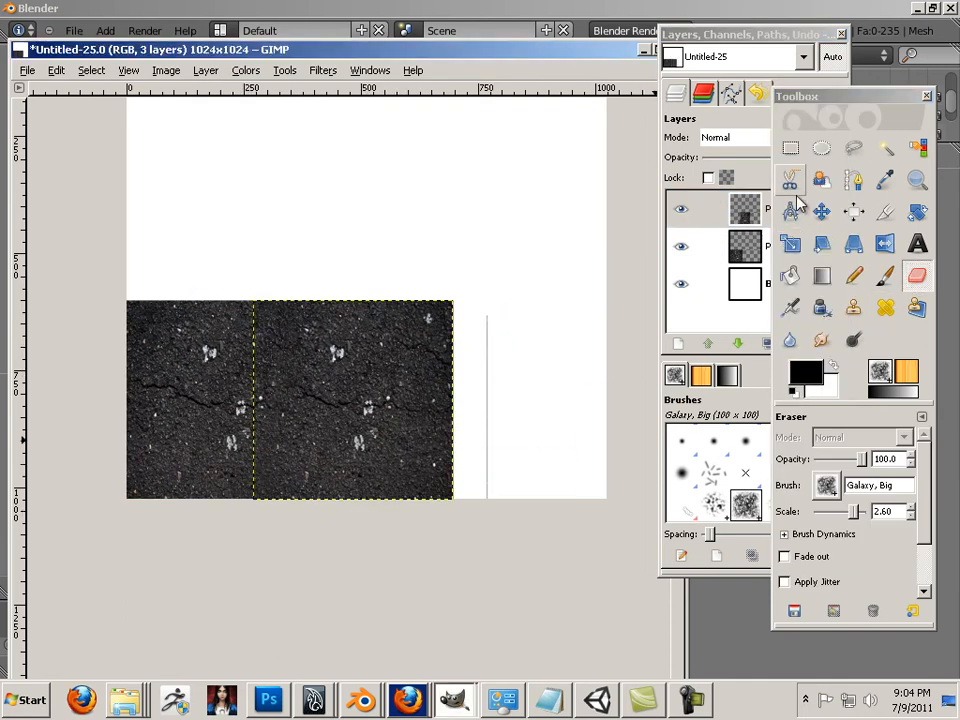
# Duplicate the asphalt copy twice more, shifting each one right until the strip reaches the canvas's right edge.
pyautogui.click(821, 211)
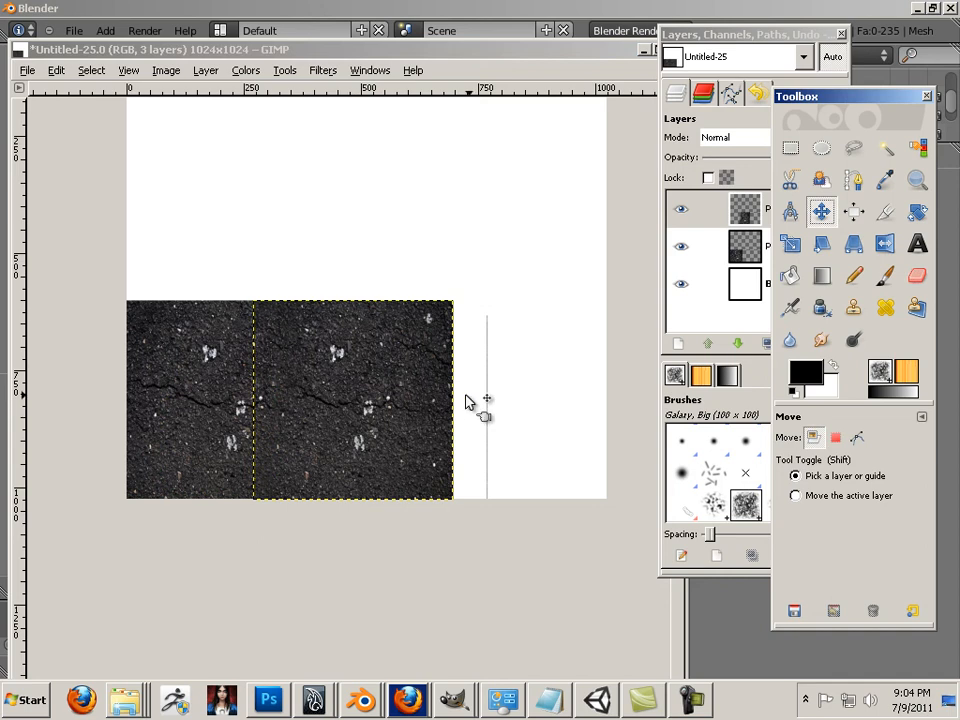
pyautogui.click(699, 230)
pyautogui.rightClick(724, 215)
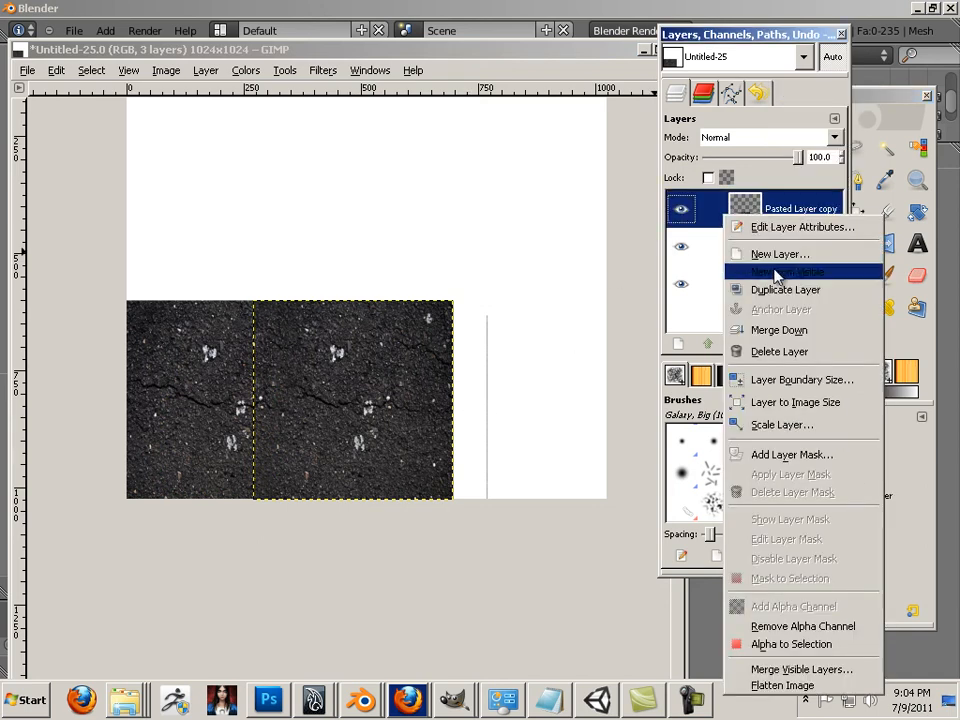
pyautogui.click(786, 289)
pyautogui.moveTo(361, 394); pyautogui.dragTo(488, 390)
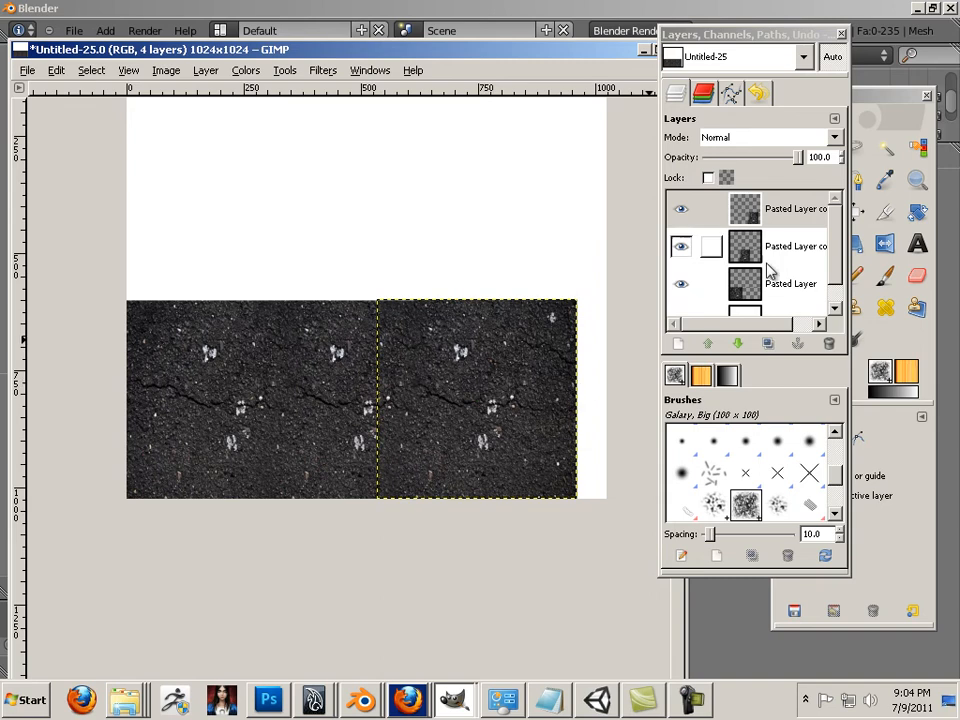
pyautogui.rightClick(799, 226)
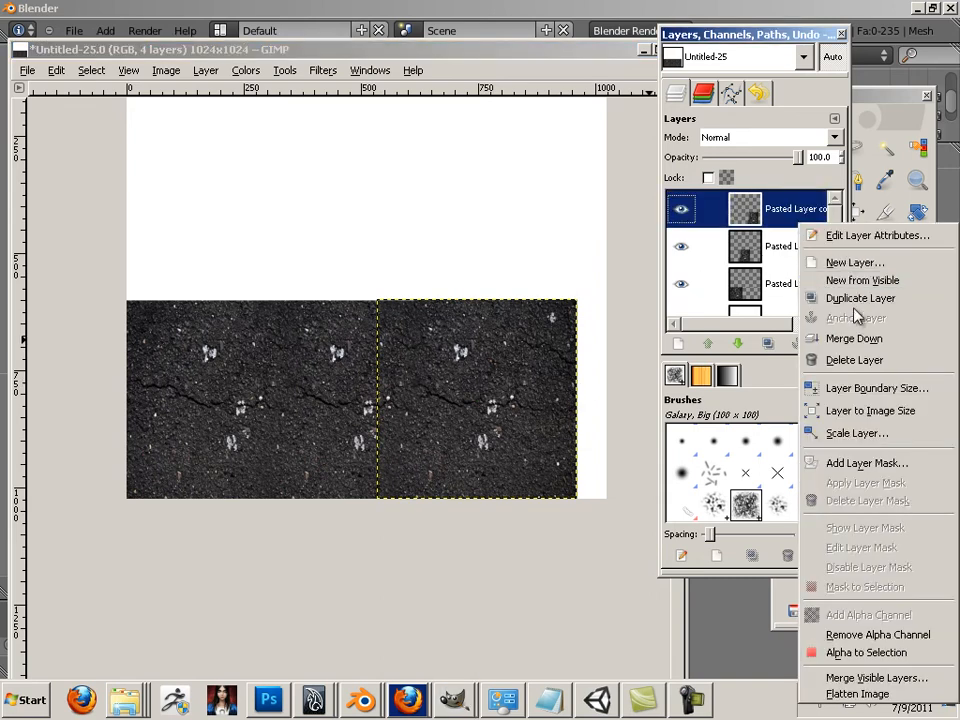
pyautogui.click(820, 298)
pyautogui.moveTo(508, 410); pyautogui.dragTo(593, 409)
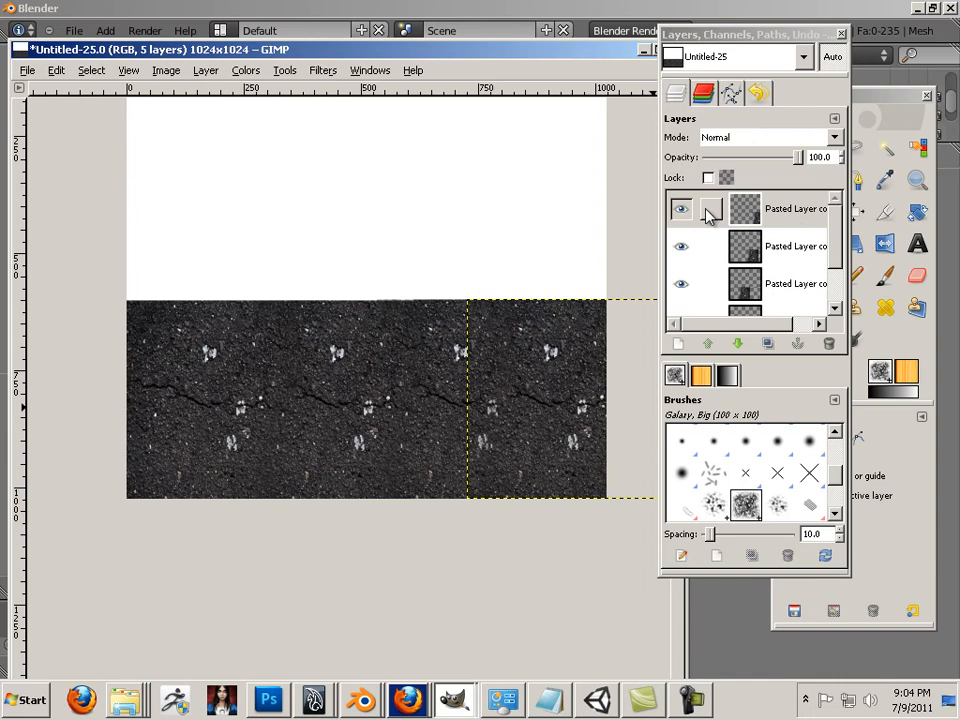
# Merge the three asphalt copies down into the Pasted Layer, leaving the Background layer separate.
pyautogui.hotkey('ctrl', 'e')
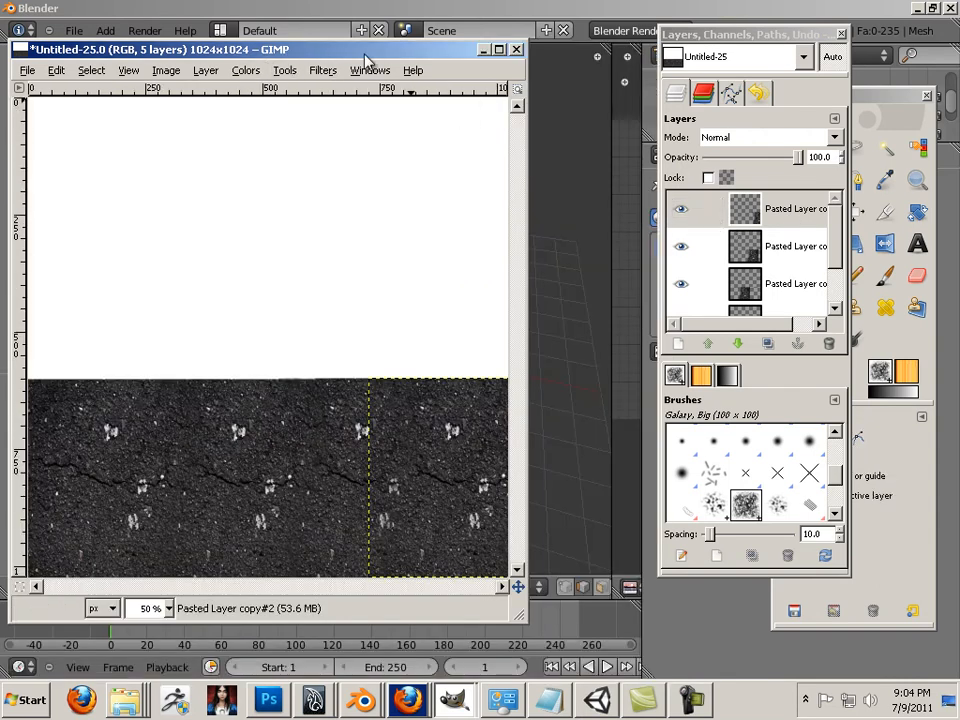
pyautogui.moveTo(365, 56); pyautogui.dragTo(485, 71)
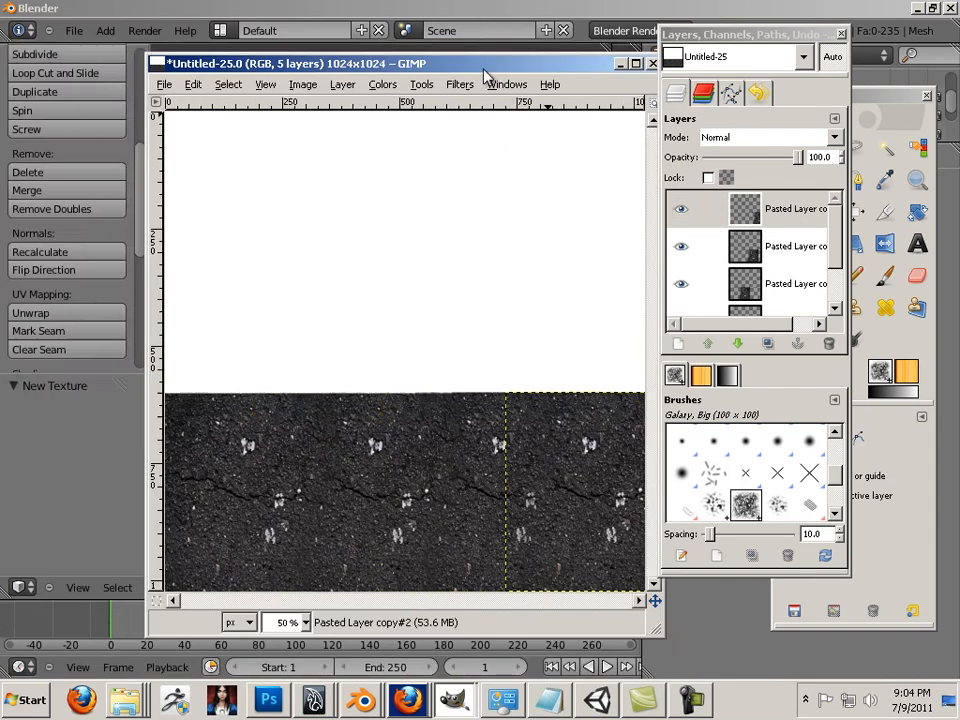
pyautogui.click(343, 85)
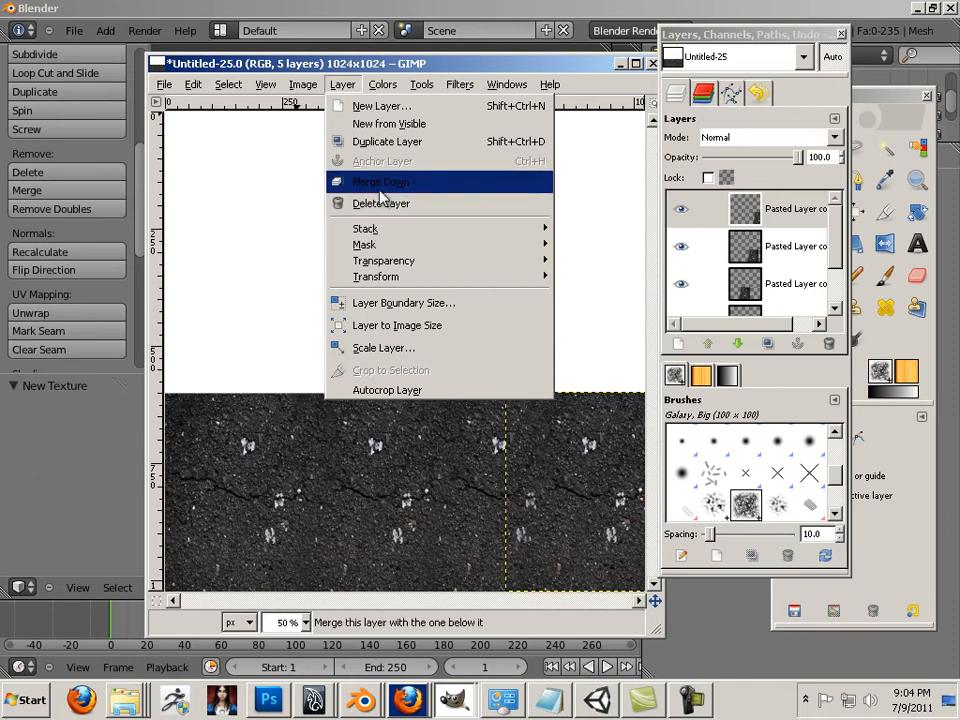
pyautogui.click(380, 186)
pyautogui.click(303, 85)
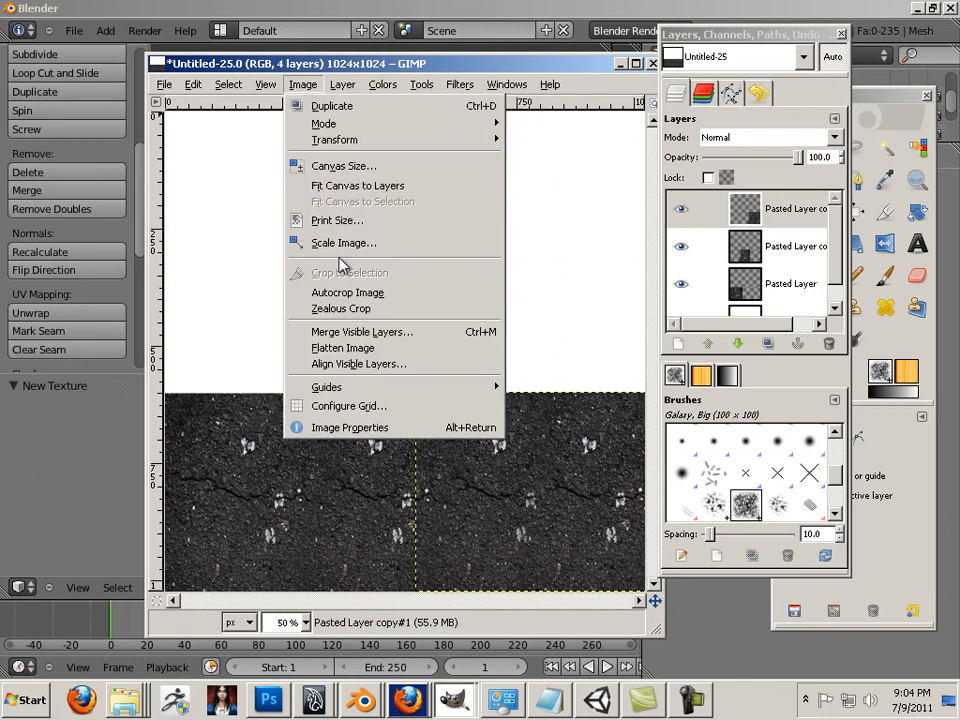
pyautogui.moveTo(343, 85)
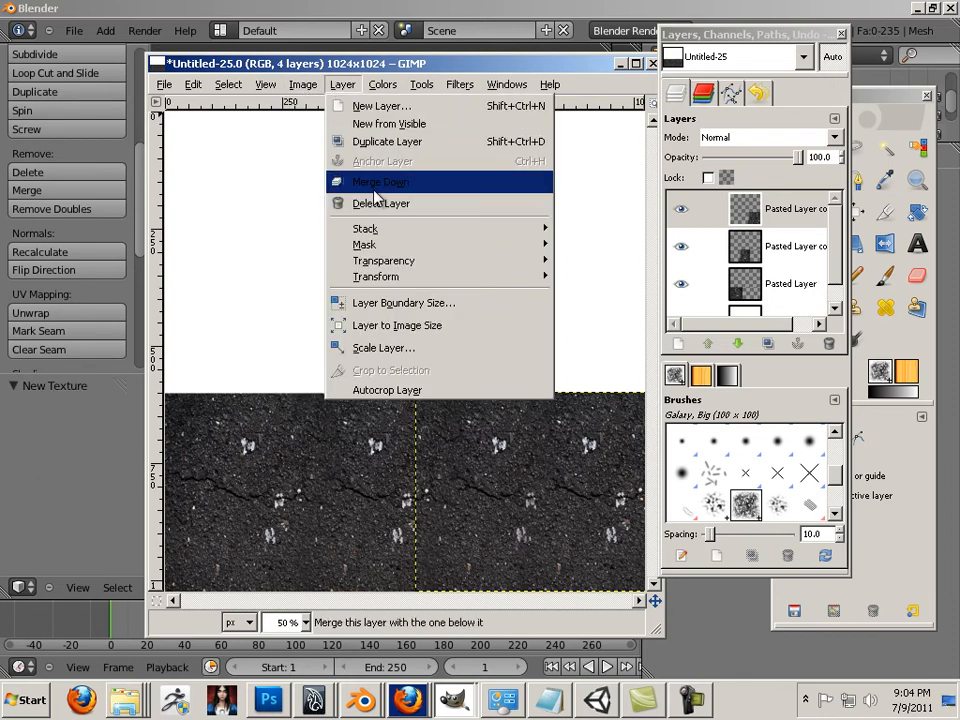
pyautogui.click(378, 184)
pyautogui.click(342, 85)
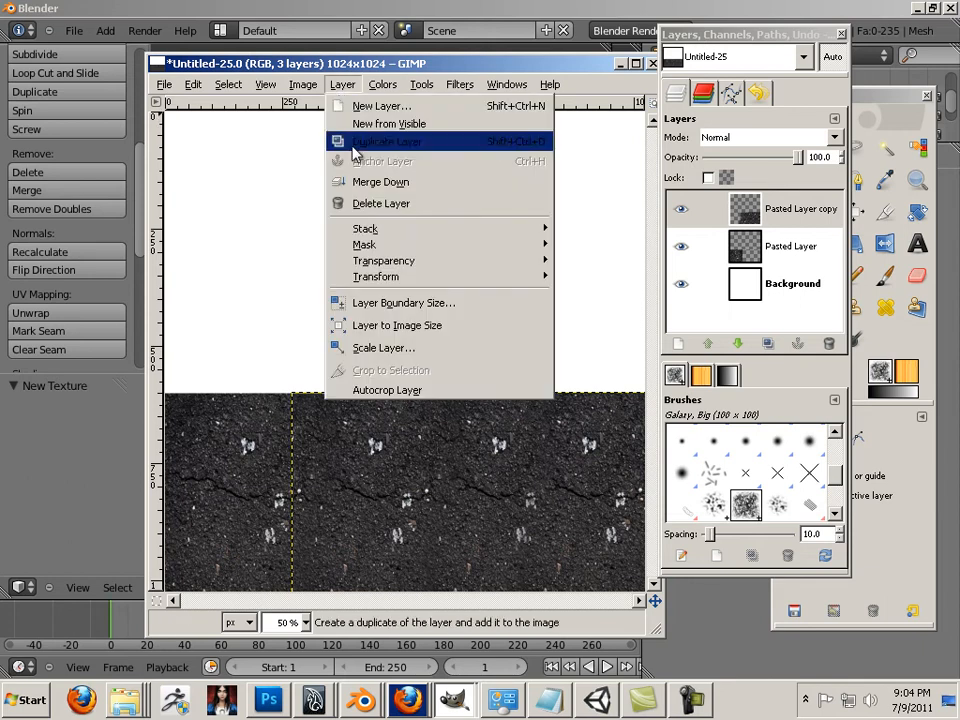
pyautogui.click(362, 184)
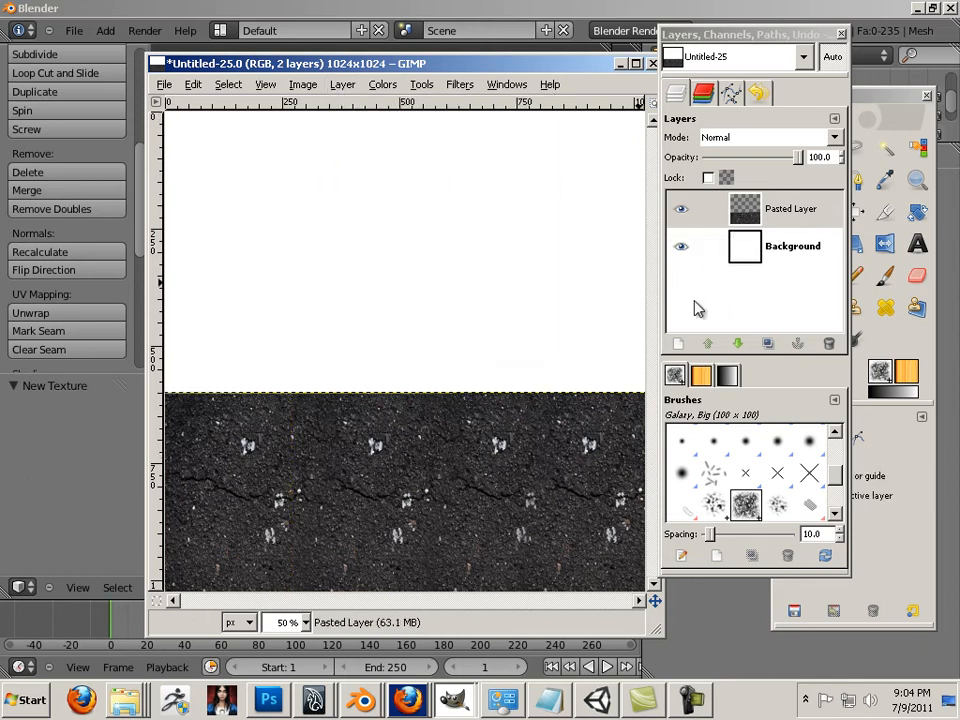
# Duplicate the merged asphalt strip and move the copy straight up so it slightly overlaps the original's upper edge.
pyautogui.rightClick(762, 214)
pyautogui.click(768, 288)
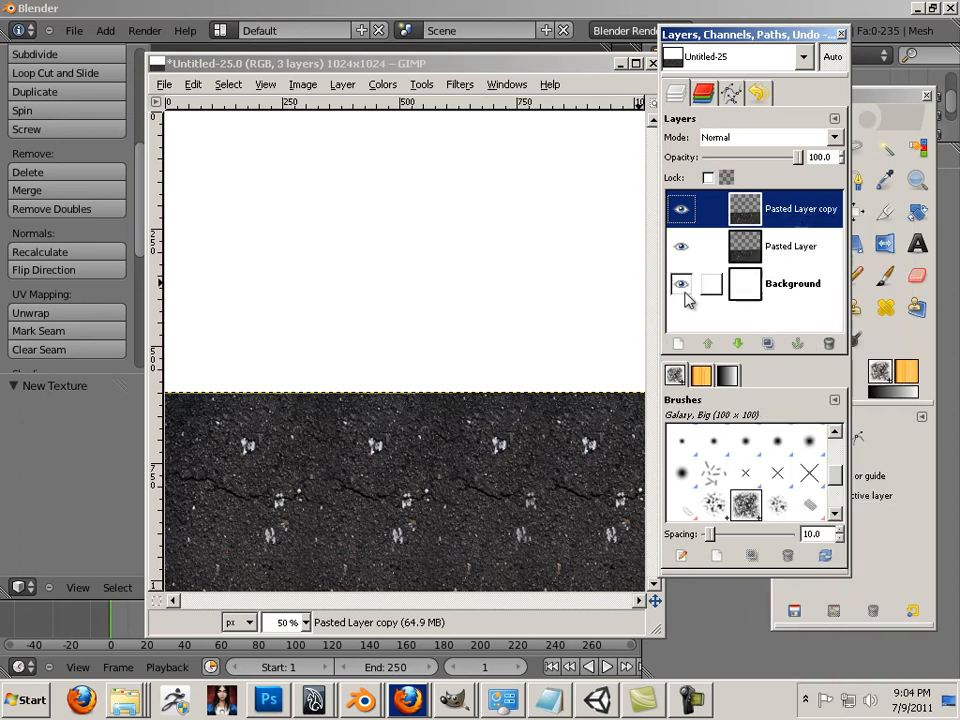
pyautogui.moveTo(473, 432); pyautogui.dragTo(470, 273)
pyautogui.click(916, 276)
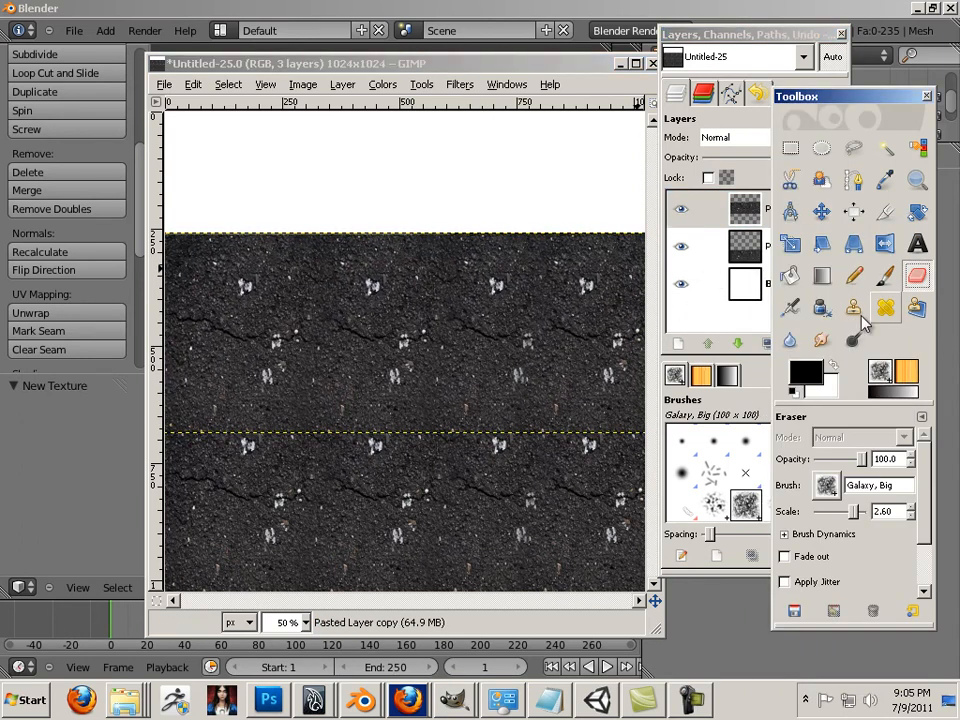
# Erase along the copied asphalt strip's lower seam, and place a duplicate of the strip higher to cover the rest of the canvas.
pyautogui.moveTo(616, 458)
pyautogui.mouseDown()
pyautogui.moveTo(591, 473)
pyautogui.moveTo(418, 483)
pyautogui.moveTo(180, 482)
pyautogui.mouseUp()
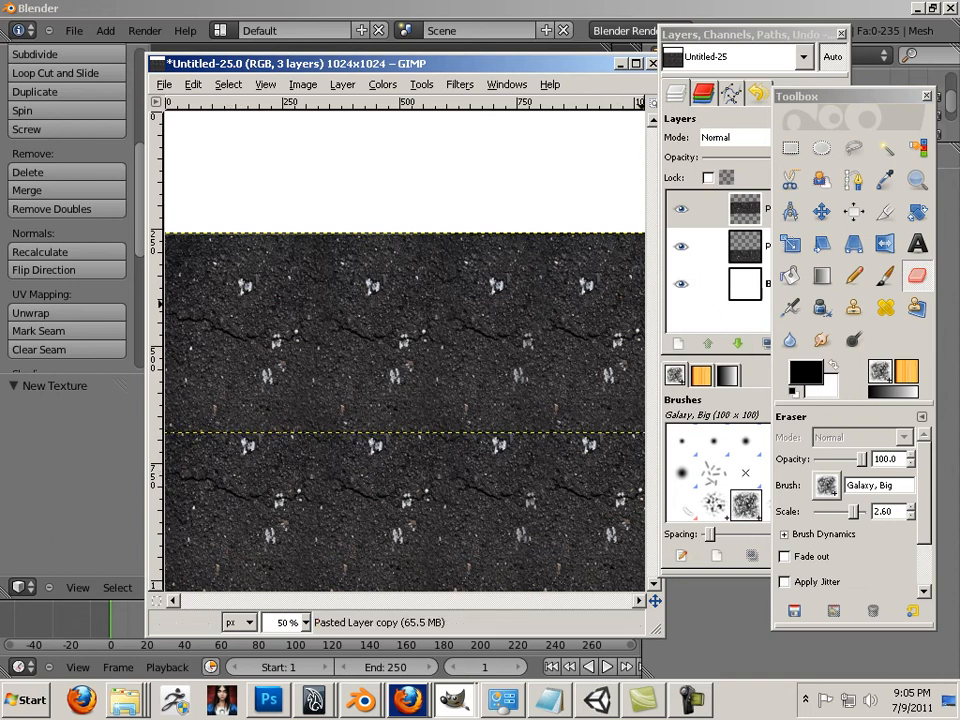
pyautogui.rightClick(755, 220)
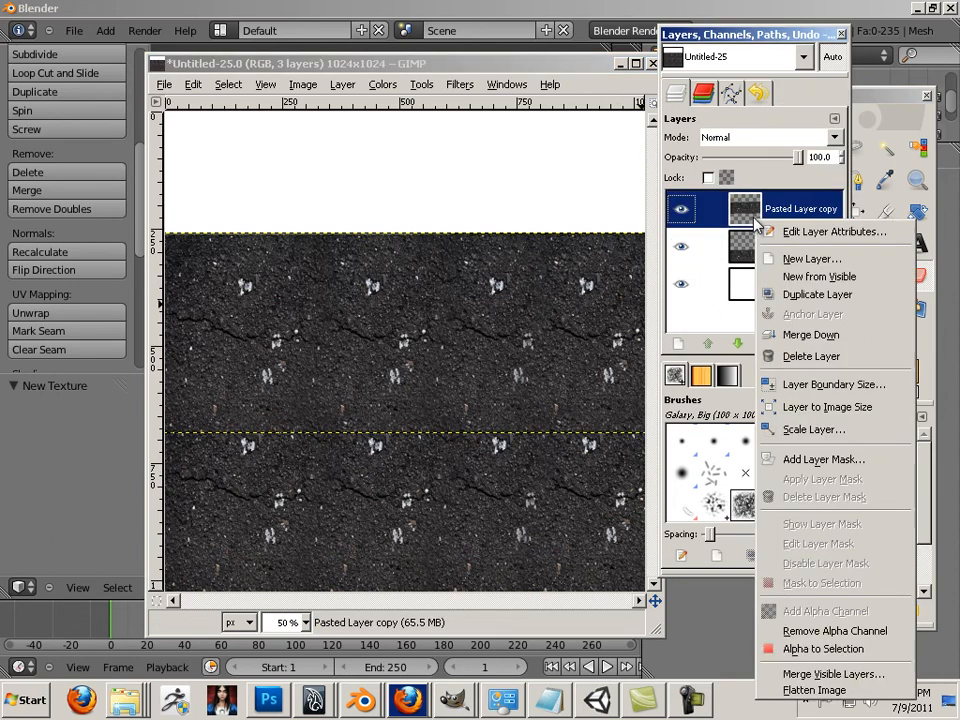
pyautogui.click(787, 292)
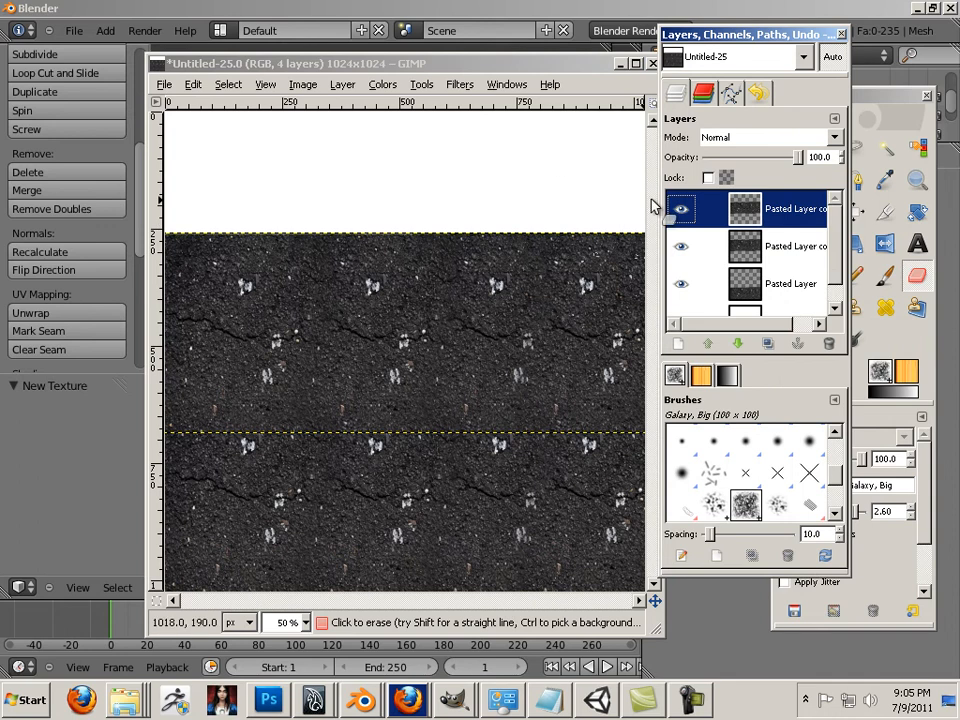
pyautogui.moveTo(779, 43); pyautogui.dragTo(898, 256)
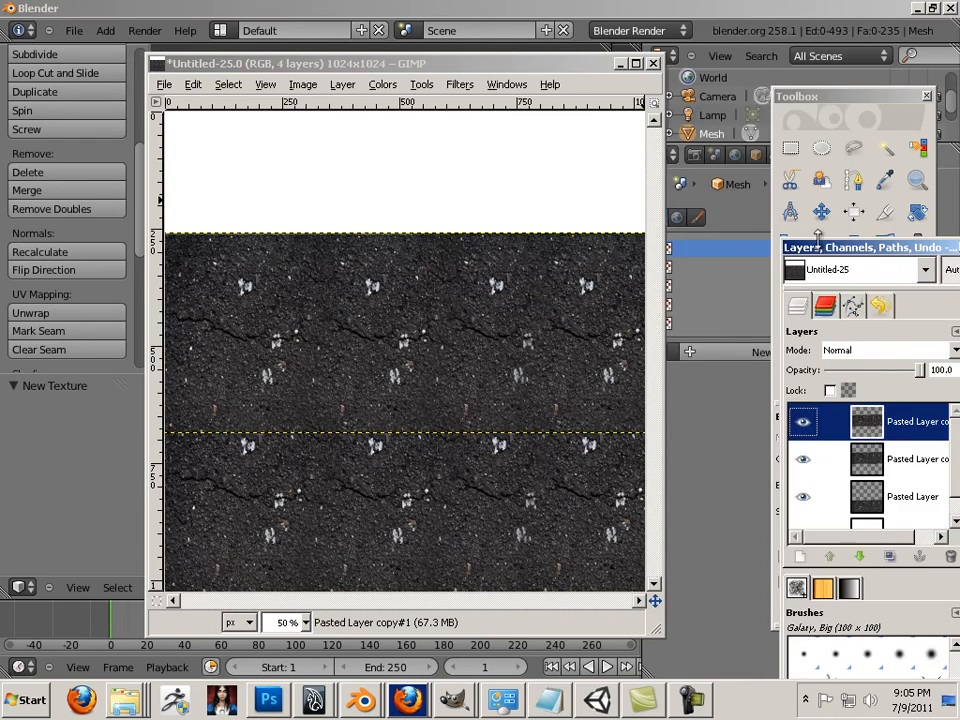
pyautogui.click(821, 212)
pyautogui.moveTo(429, 303); pyautogui.dragTo(433, 155)
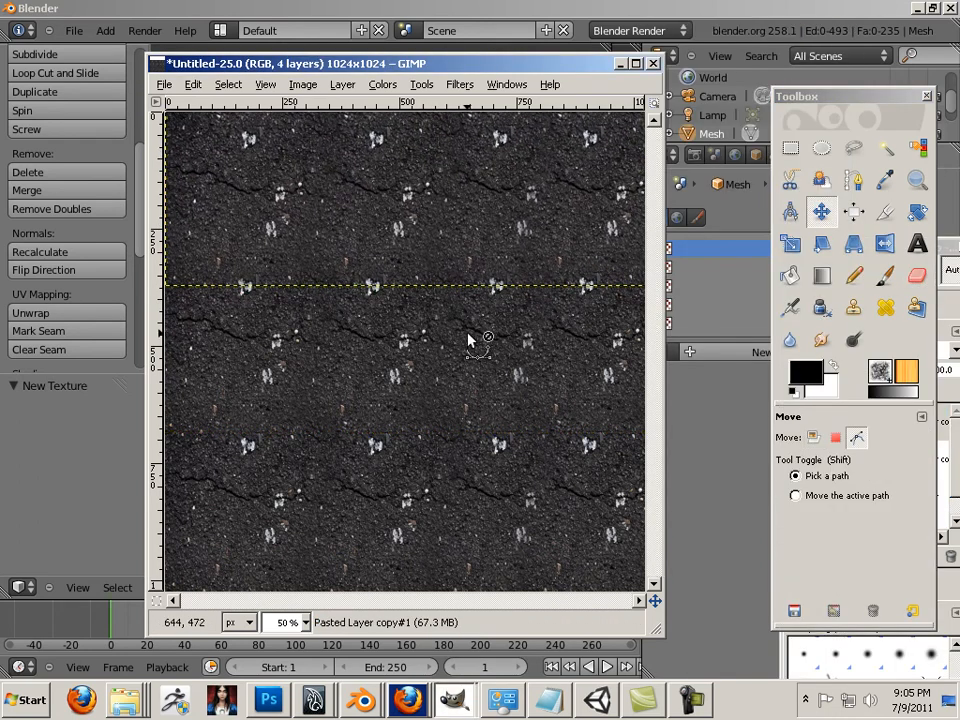
# Merge the two upper asphalt strips down into the Pasted Layer, leaving the Background layer separate.
pyautogui.keyDown('ctrl'); pyautogui.scroll(-2, 469, 334); pyautogui.keyUp('ctrl')
pyautogui.keyDown('ctrl'); pyautogui.scroll(1, 469, 334); pyautogui.keyUp('ctrl')
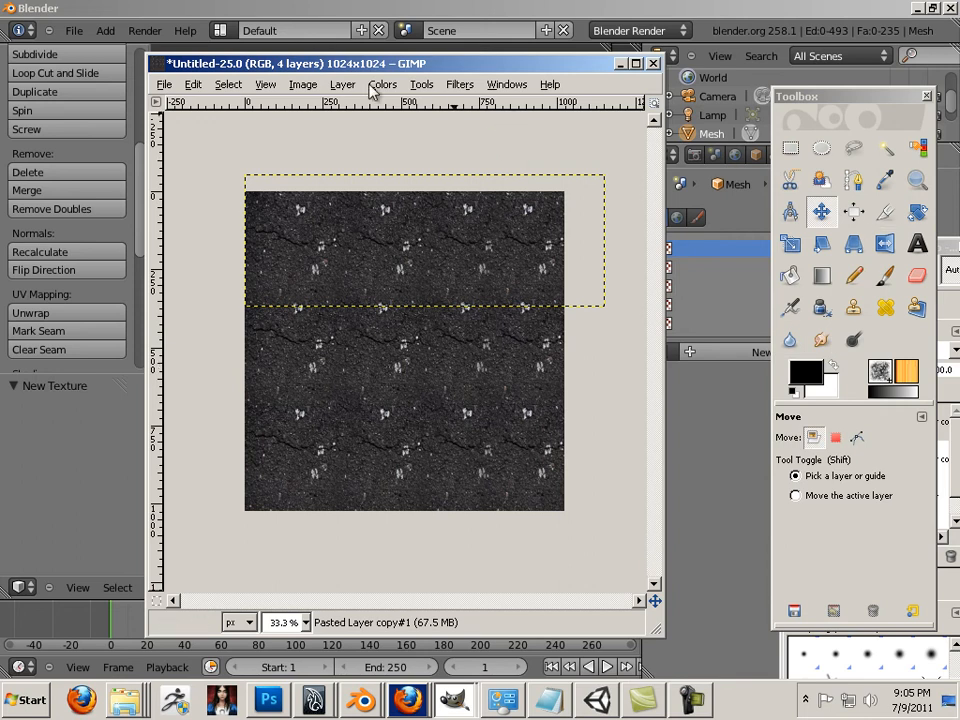
pyautogui.click(343, 85)
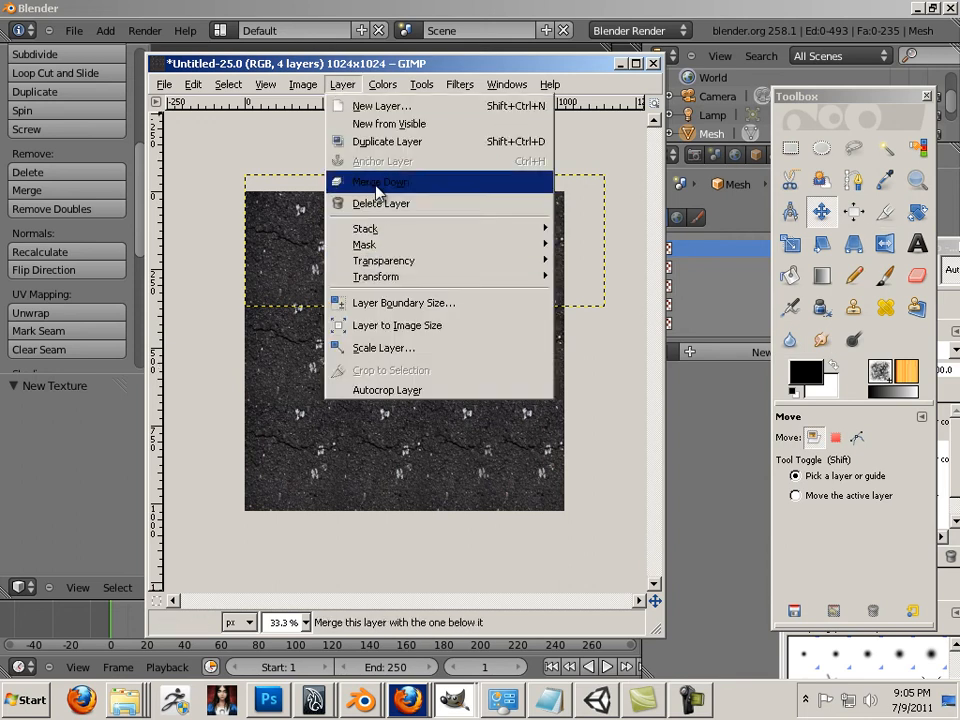
pyautogui.click(372, 182)
pyautogui.click(345, 86)
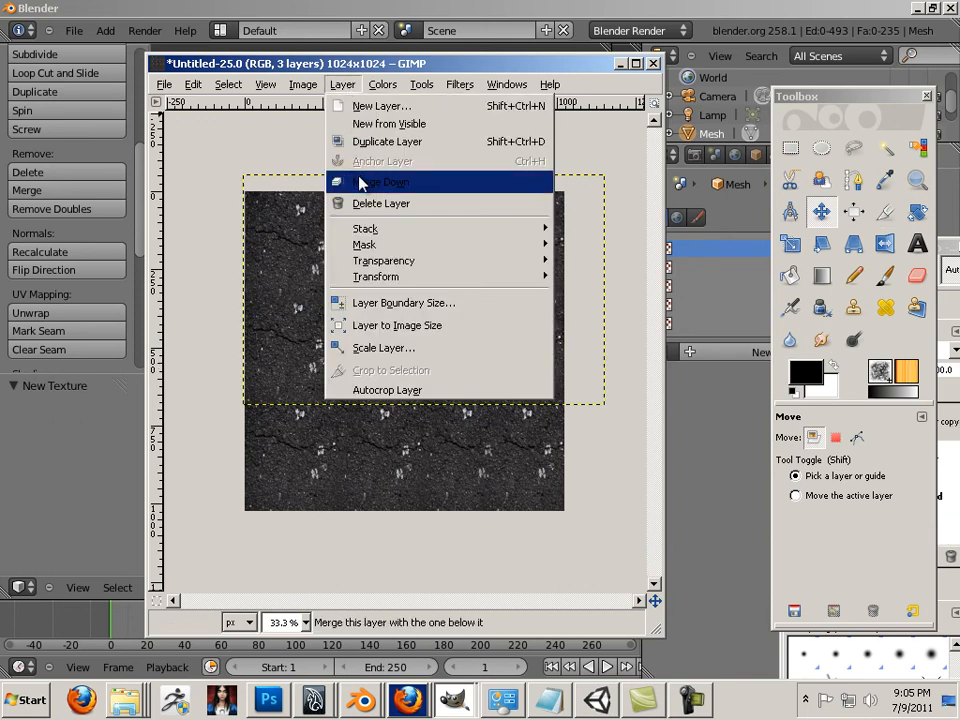
pyautogui.click(366, 182)
# Duplicate the merged asphalt layer and move the copy slightly straight up to offset its pattern.
pyautogui.moveTo(956, 258); pyautogui.dragTo(862, 198)
pyautogui.rightClick(818, 348)
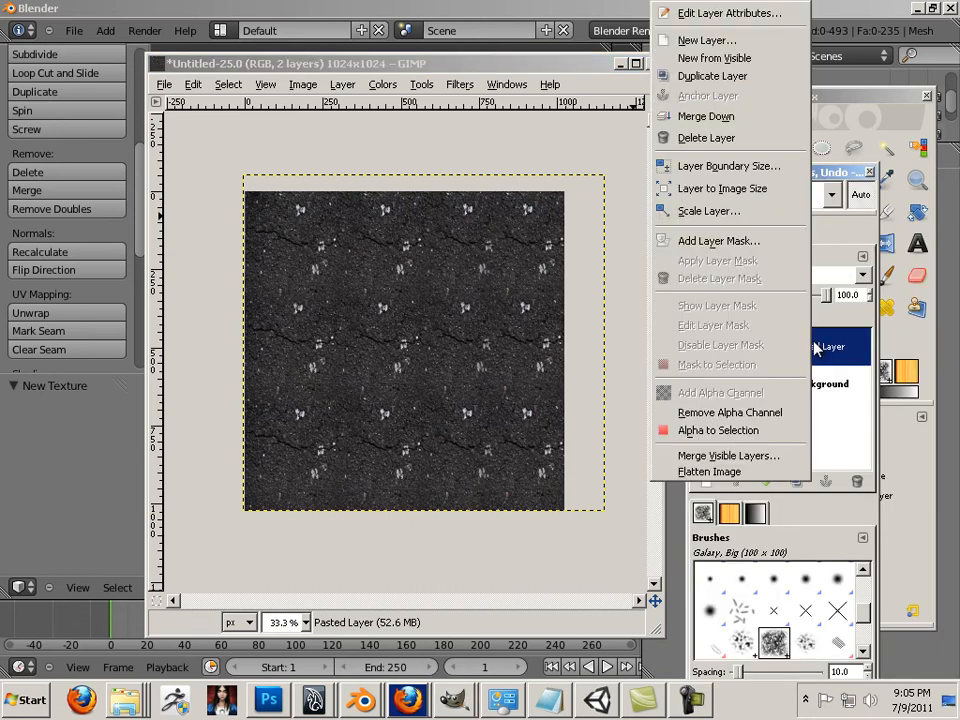
pyautogui.click(710, 76)
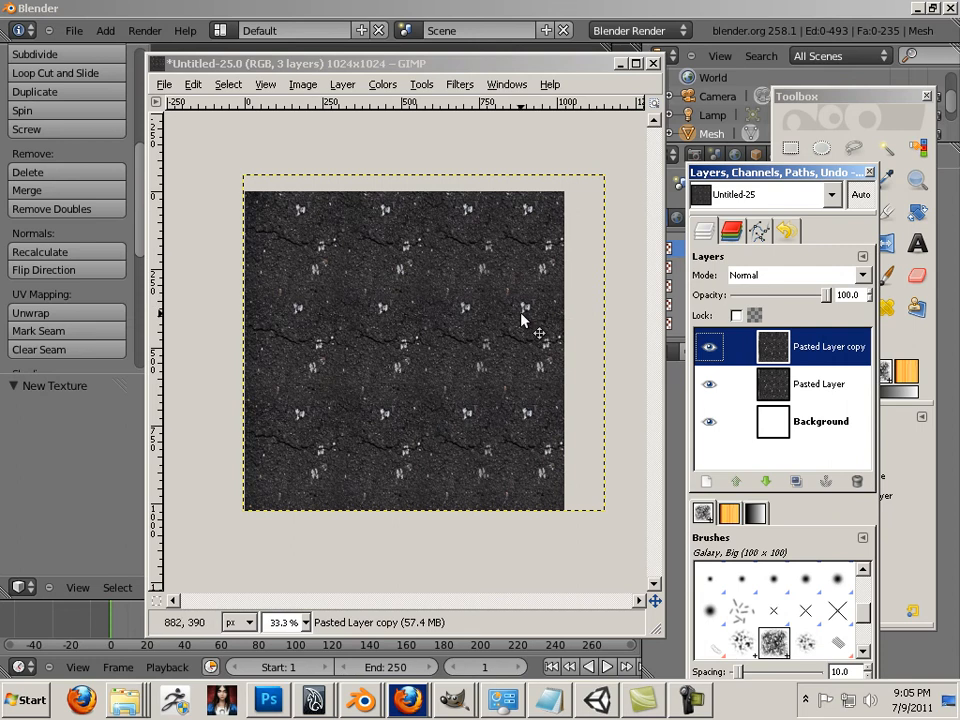
pyautogui.moveTo(521, 313); pyautogui.dragTo(522, 274)
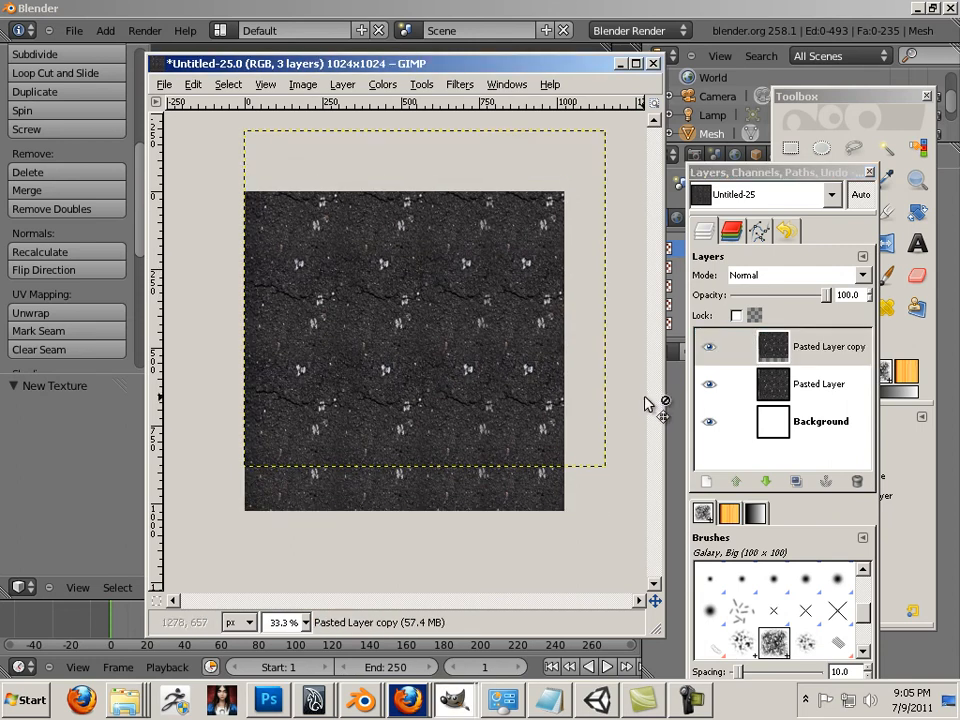
# Erase patches across the offset copy with the Galaxy, Big brush, and merge it down into the Pasted Layer.
pyautogui.click(912, 280)
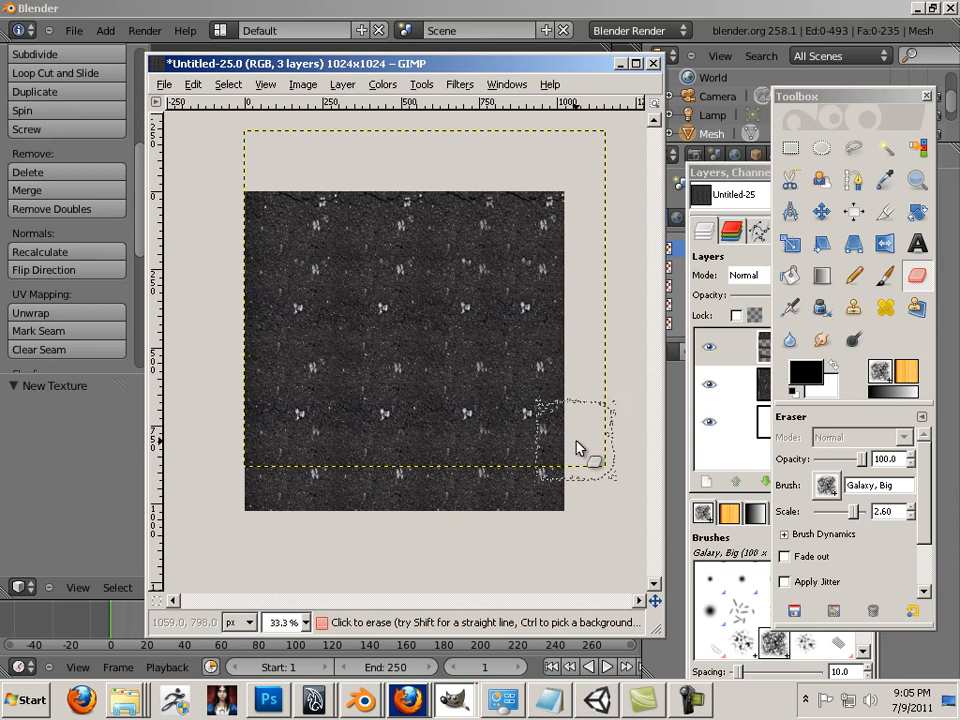
pyautogui.moveTo(573, 444); pyautogui.dragTo(568, 395)
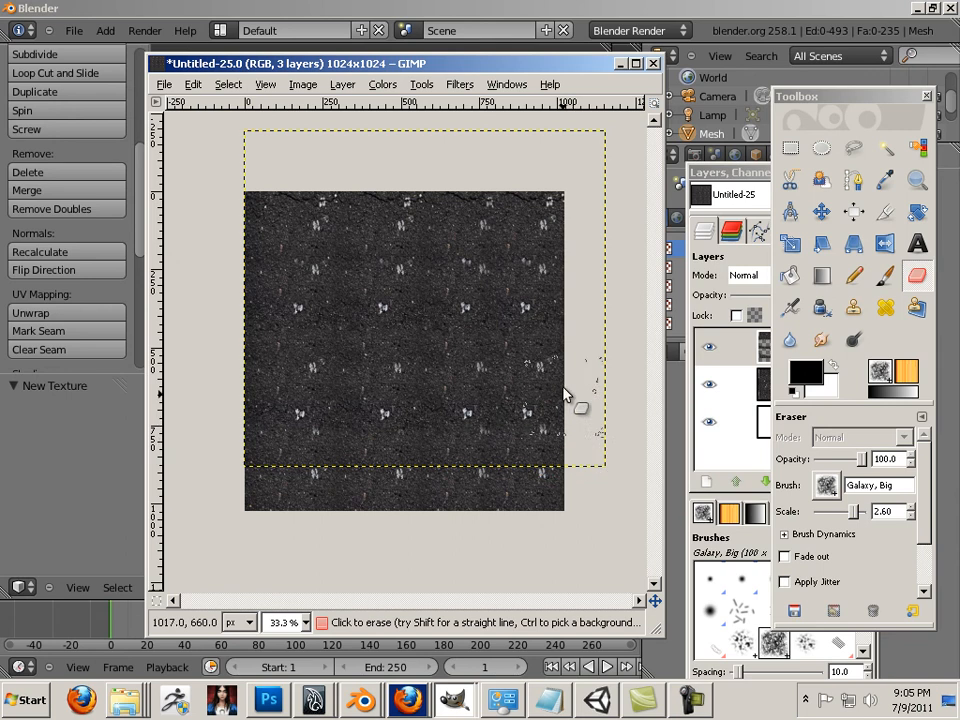
pyautogui.click(340, 86)
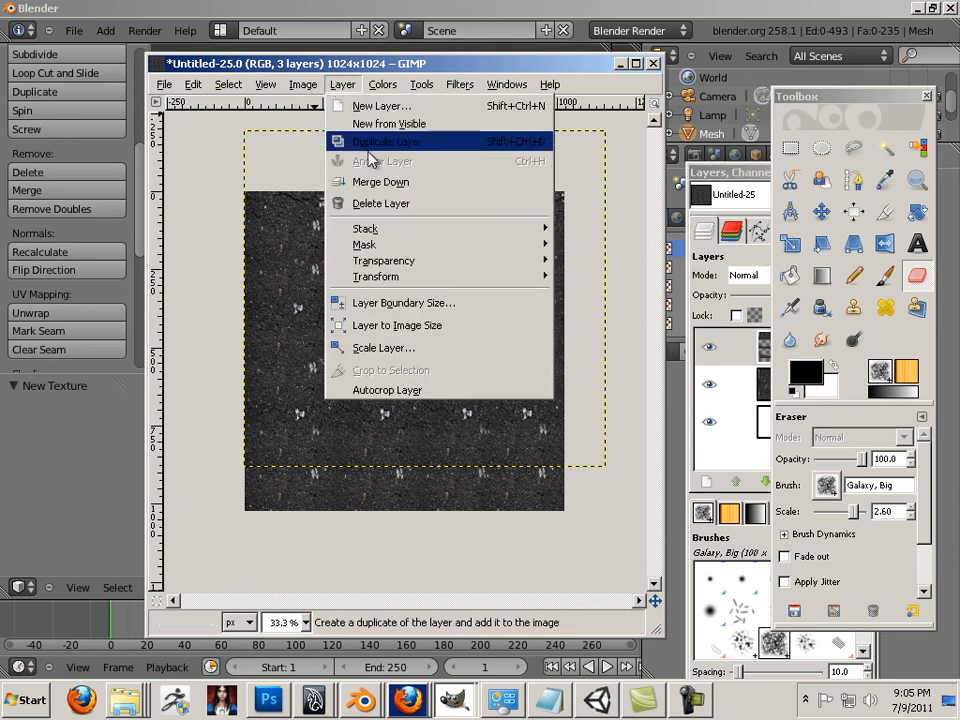
pyautogui.click(379, 188)
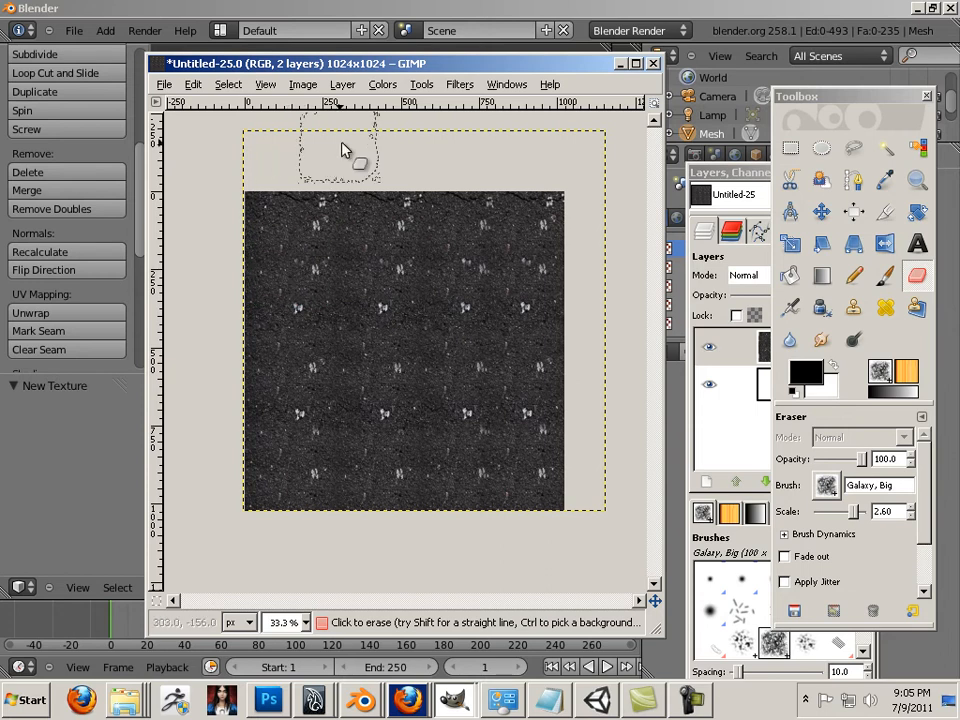
# Offset a duplicate of the blended asphalt layer down and to the left, and erase patches of it to break up the repetition.
pyautogui.click(714, 455)
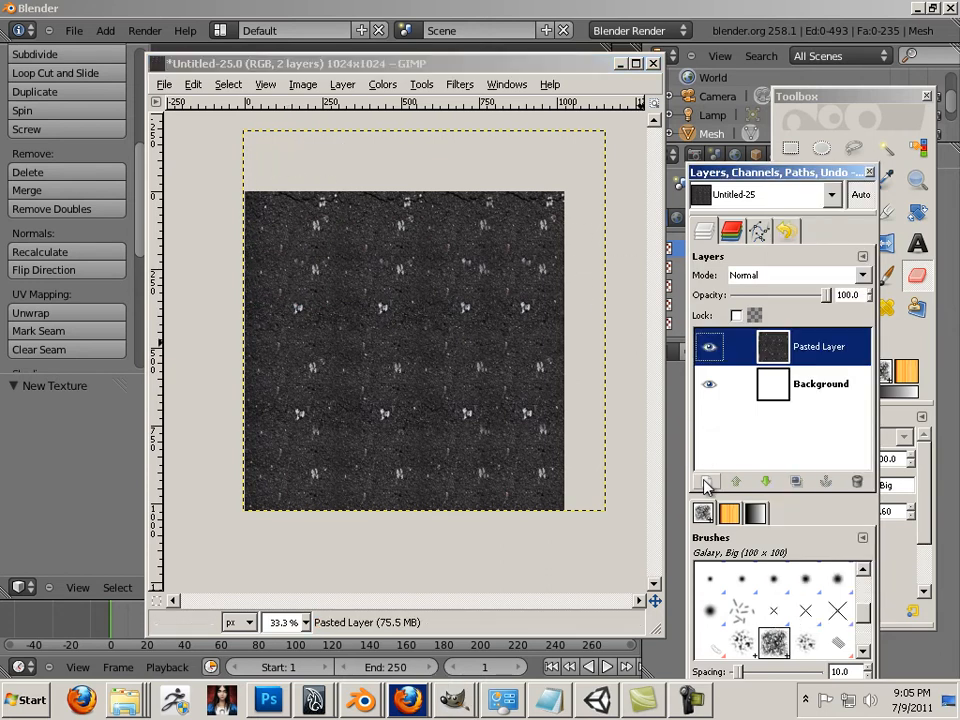
pyautogui.rightClick(785, 350)
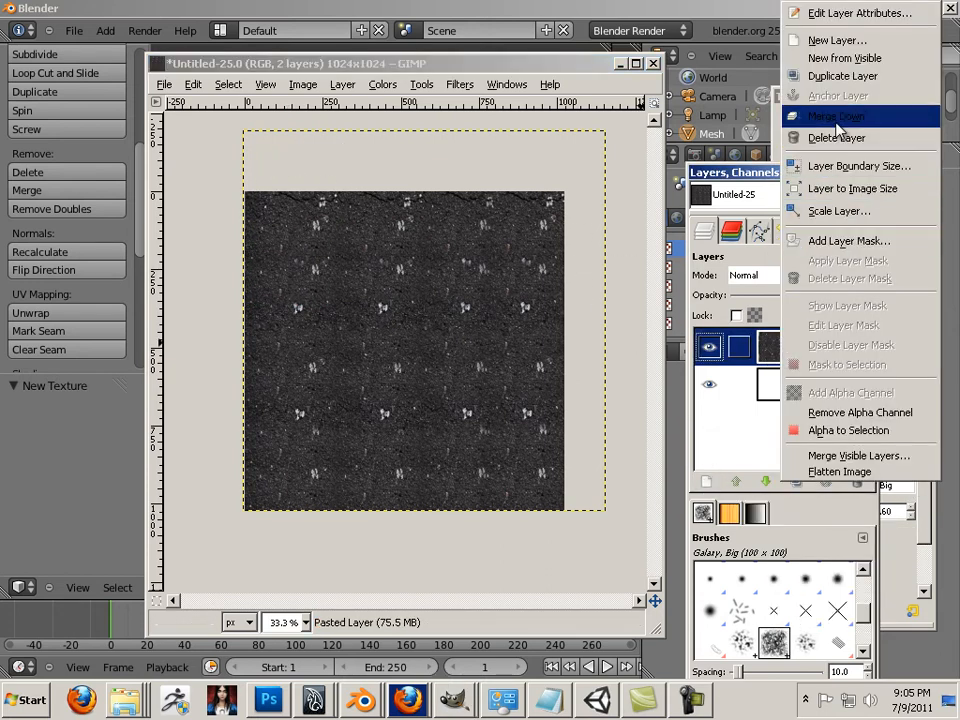
pyautogui.click(843, 76)
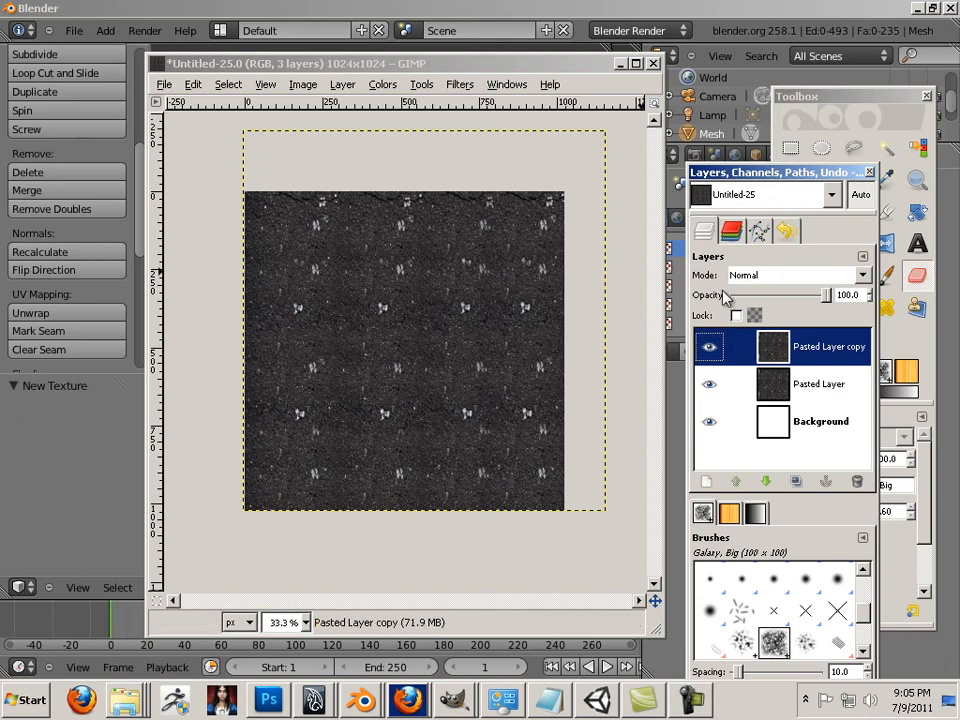
pyautogui.click(883, 135)
pyautogui.click(821, 211)
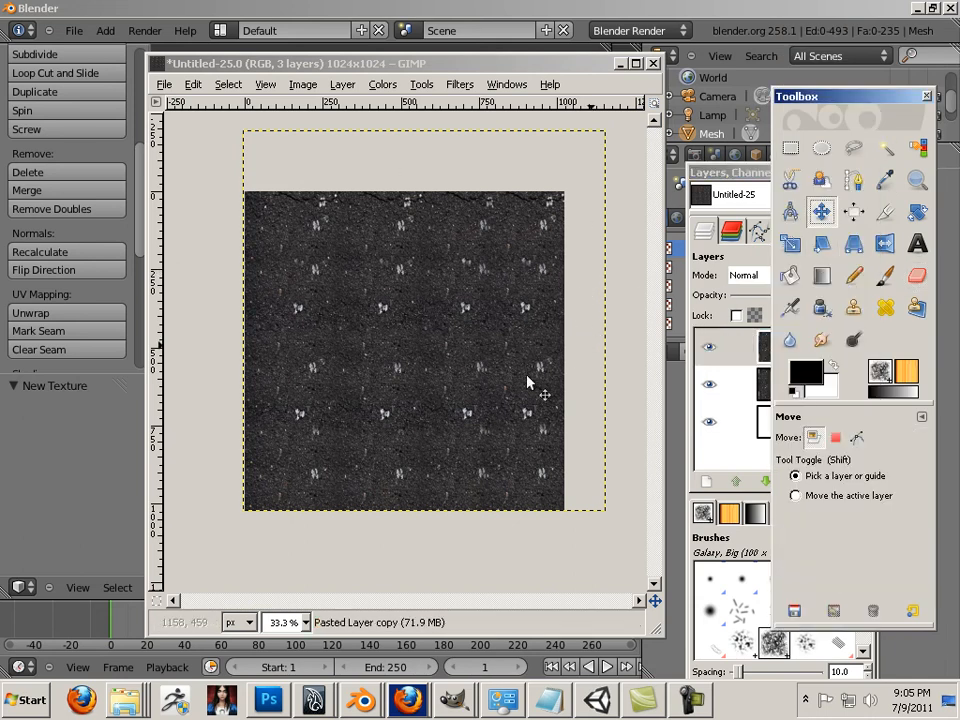
pyautogui.moveTo(488, 382); pyautogui.dragTo(464, 400)
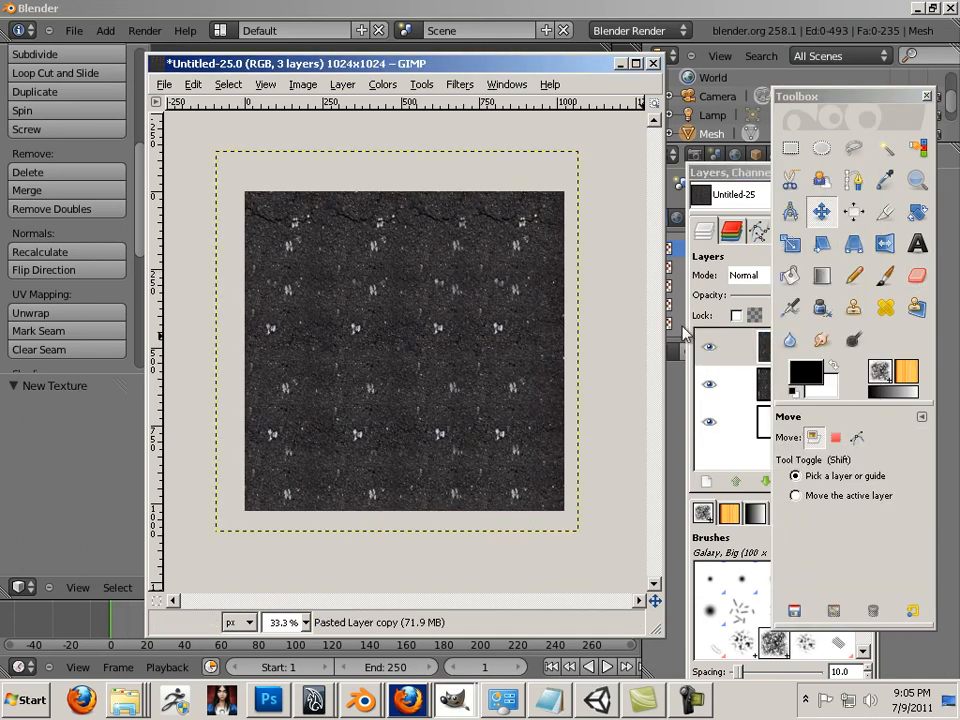
pyautogui.click(917, 275)
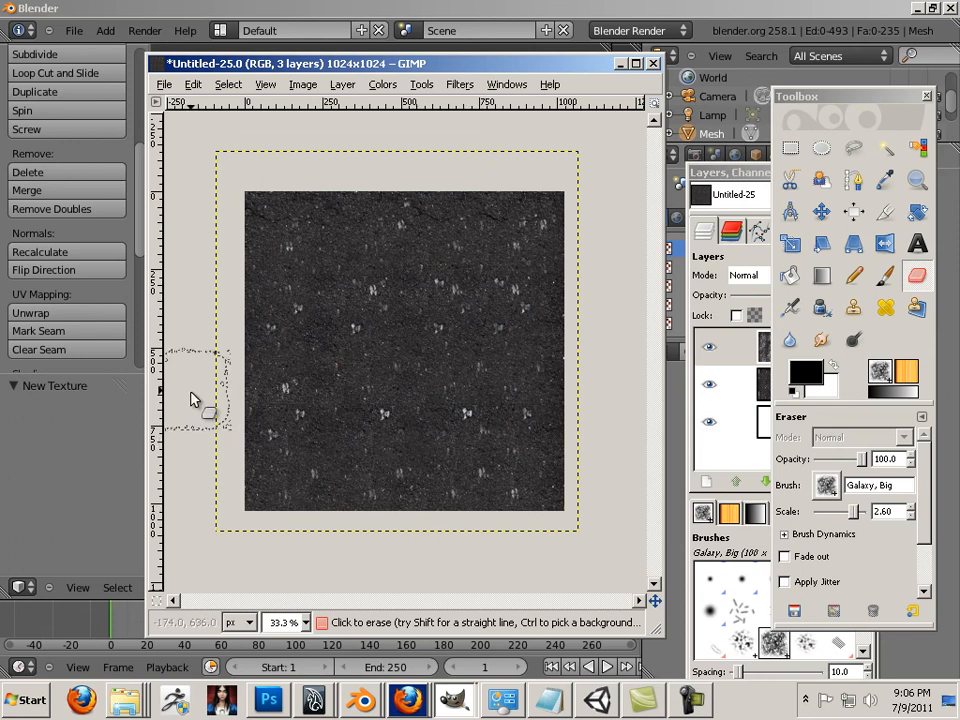
# Save the image as building_roof.tga in the 01_WIP folder, exporting with the visible layers merged.
pyautogui.click(164, 86)
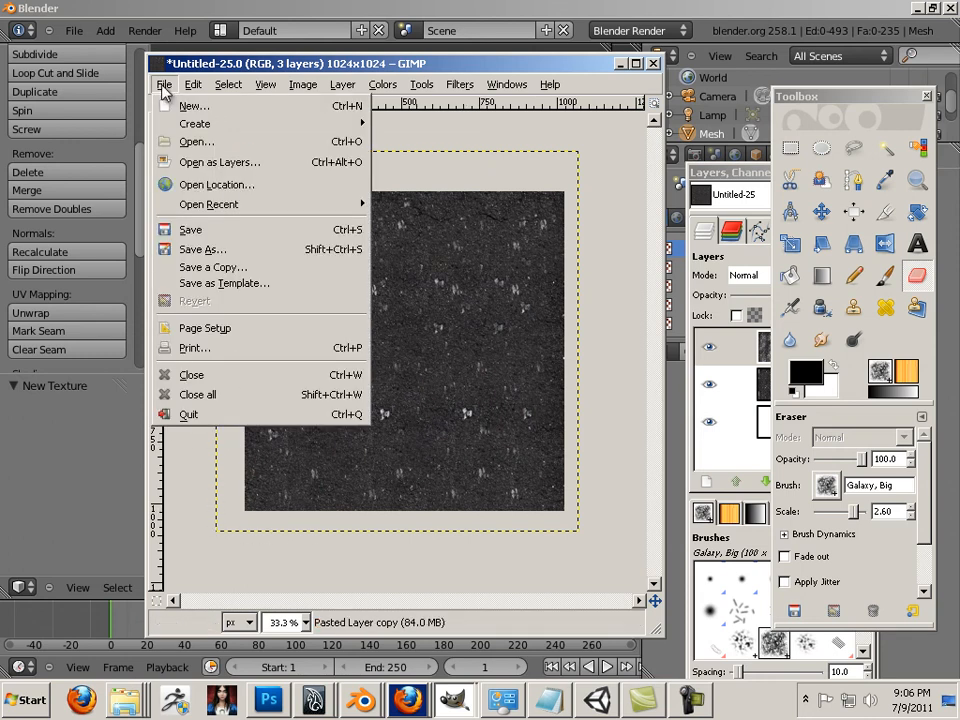
pyautogui.click(222, 252)
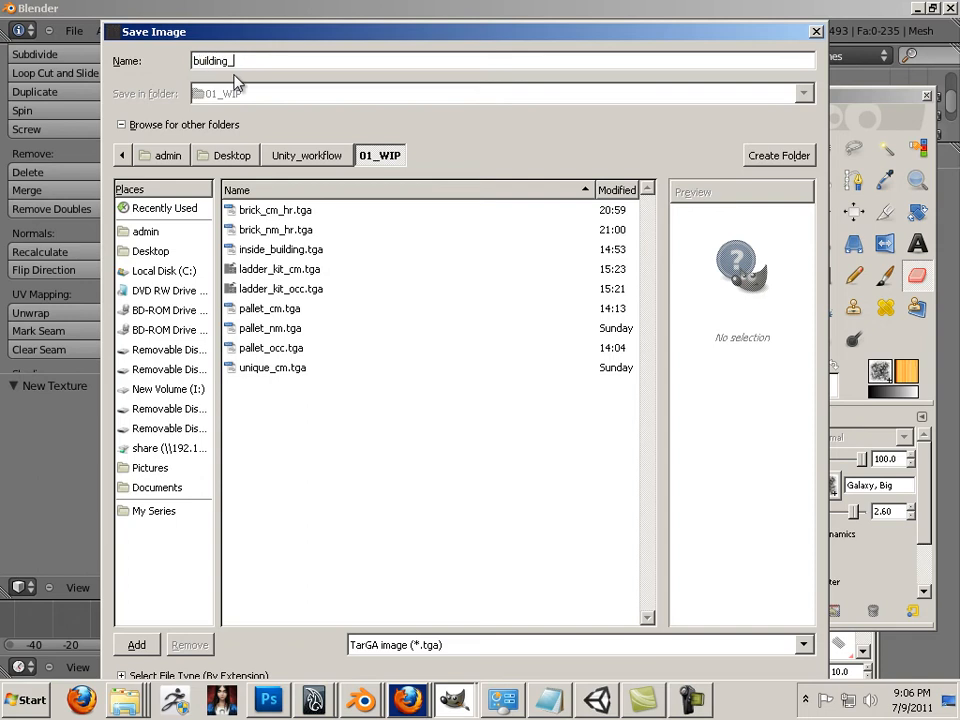
pyautogui.write('oof')
pyautogui.press('Return')
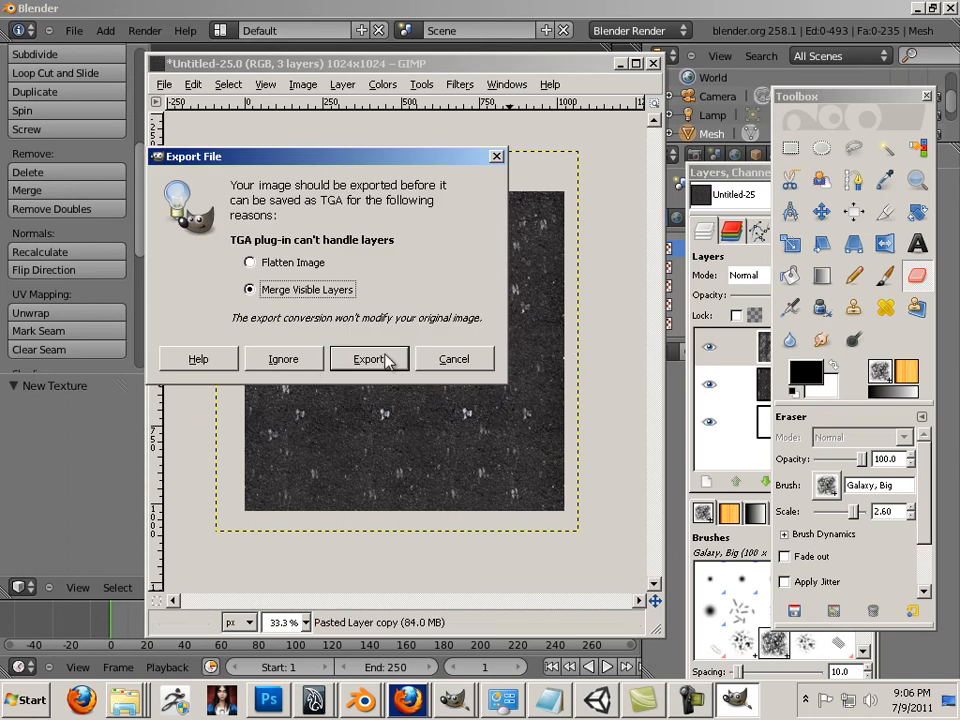
pyautogui.click(386, 360)
pyautogui.click(158, 143)
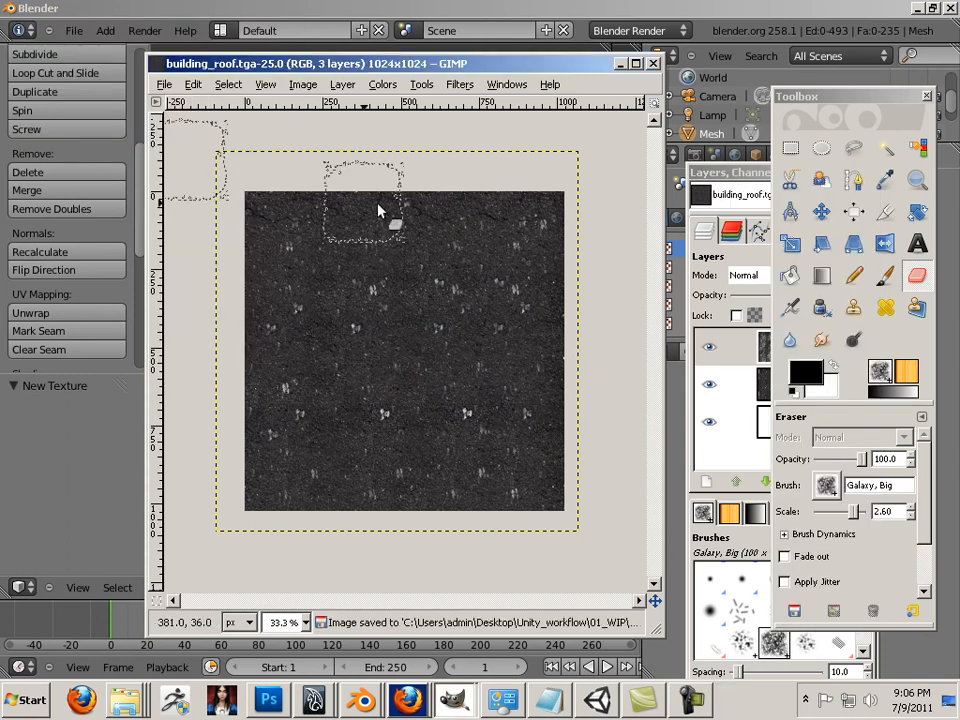
# Switch to Blender and add a new texture of type Image or Movie to the Roof material.
pyautogui.click(481, 4)
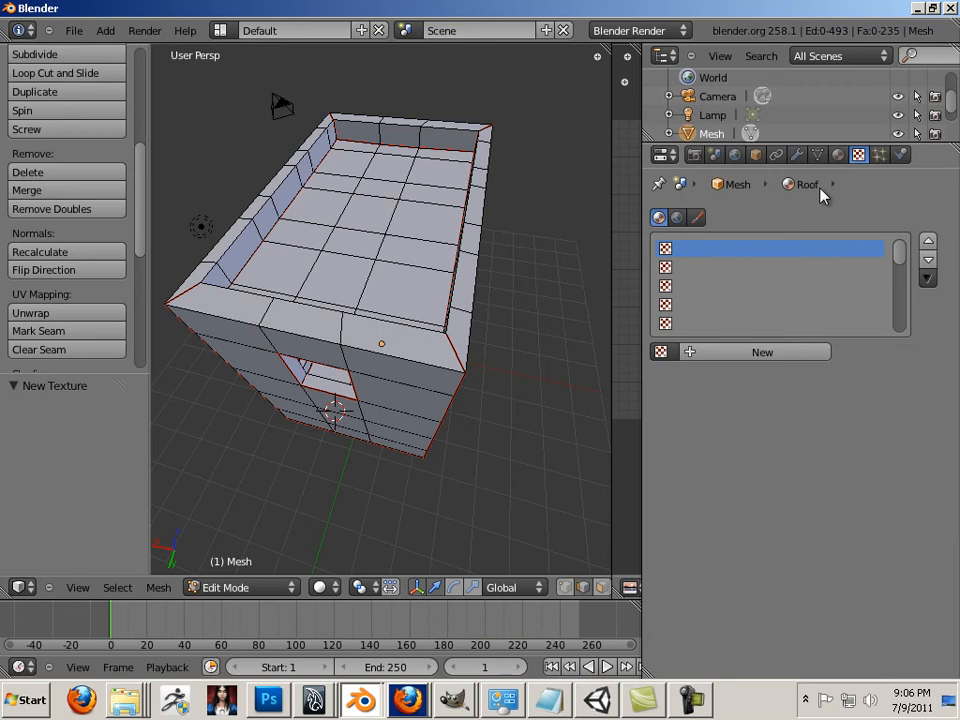
pyautogui.click(838, 157)
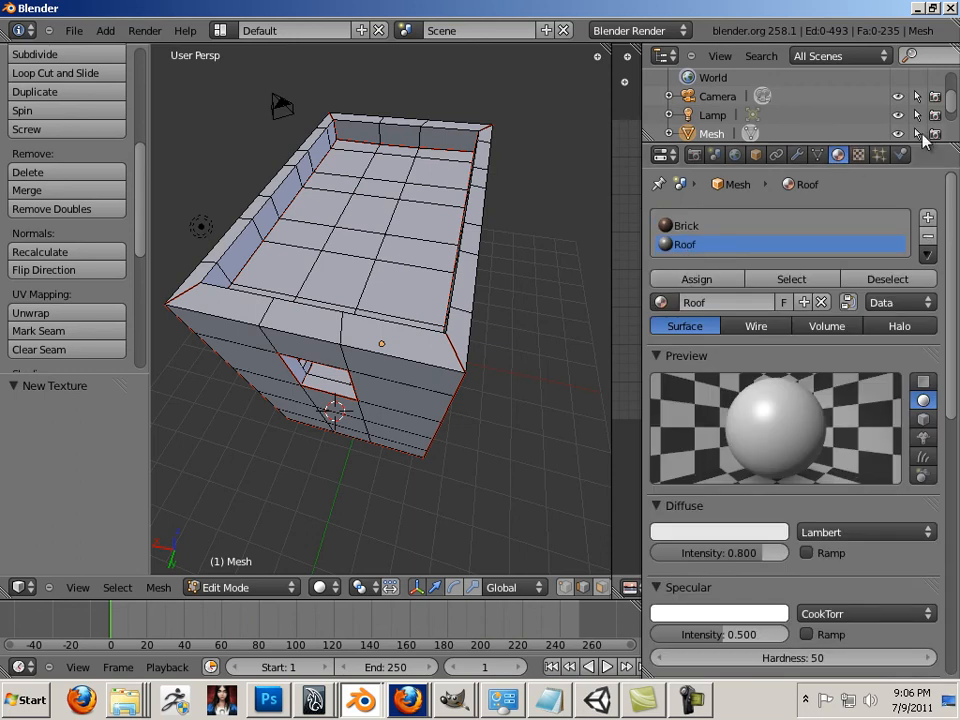
pyautogui.click(857, 155)
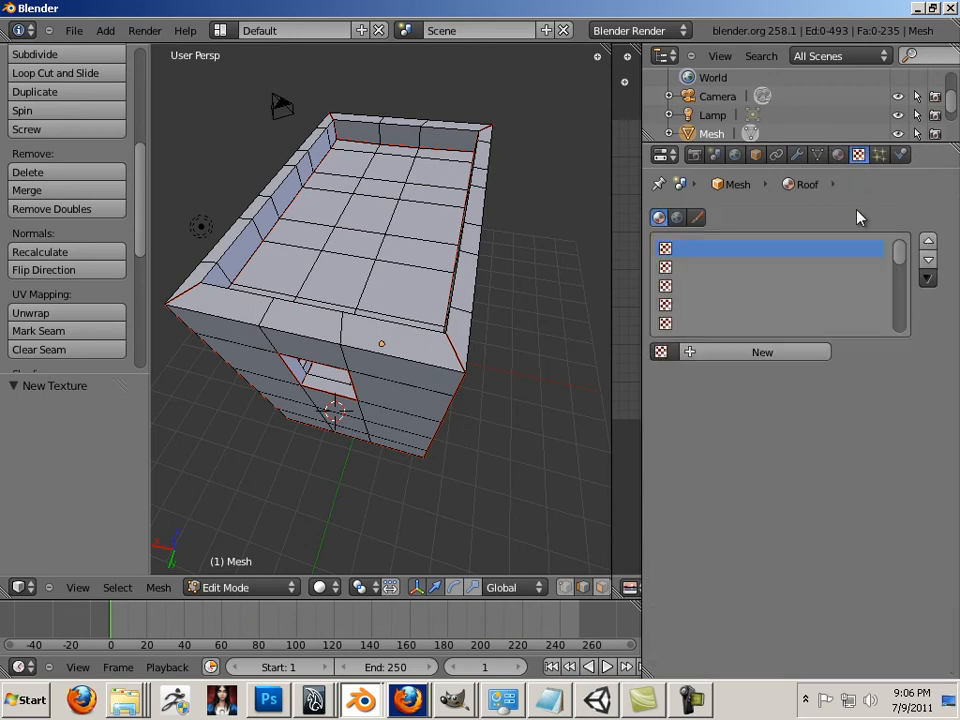
pyautogui.click(790, 354)
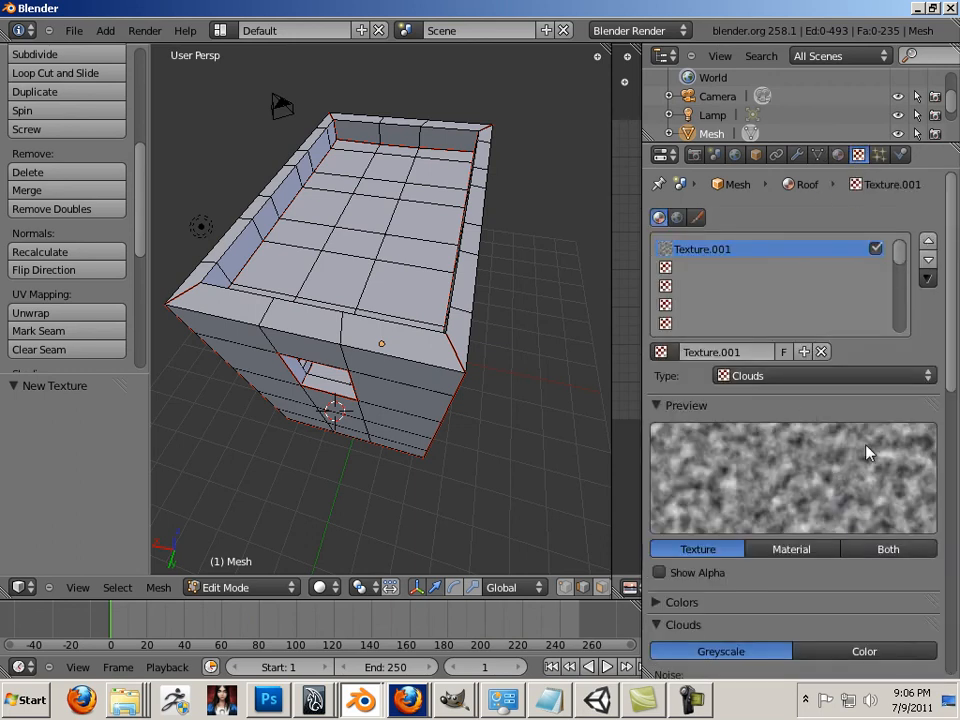
pyautogui.click(838, 377)
pyautogui.click(795, 258)
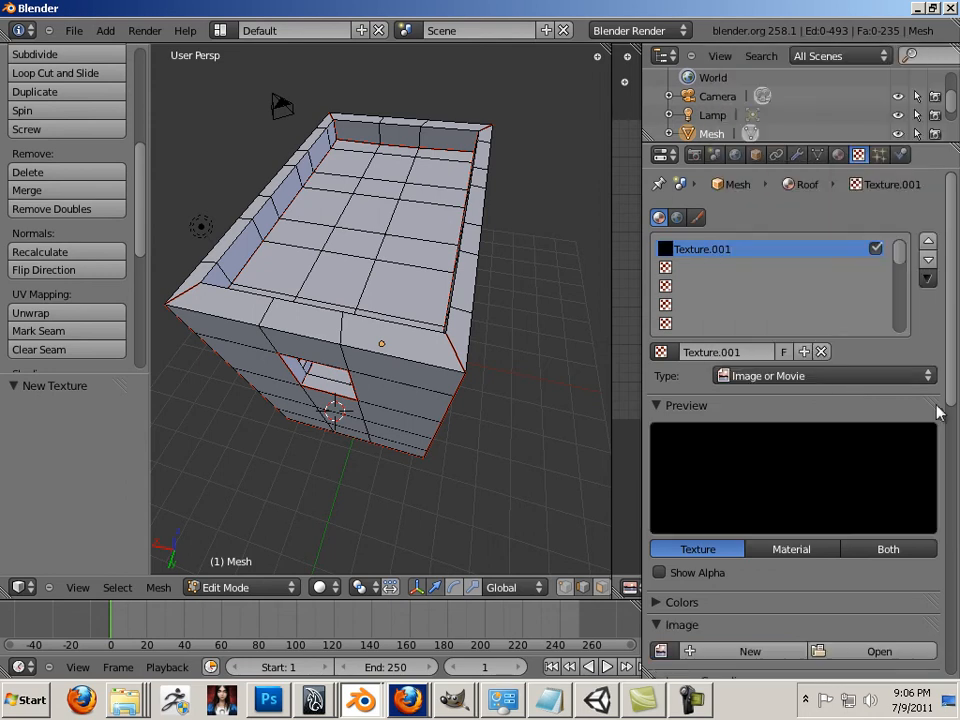
# Load building_roof.tga from the Desktop's Unity_workflow\01_WIP folder as the Roof texture's image.
pyautogui.moveTo(950, 396); pyautogui.dragTo(925, 485)
pyautogui.click(918, 475)
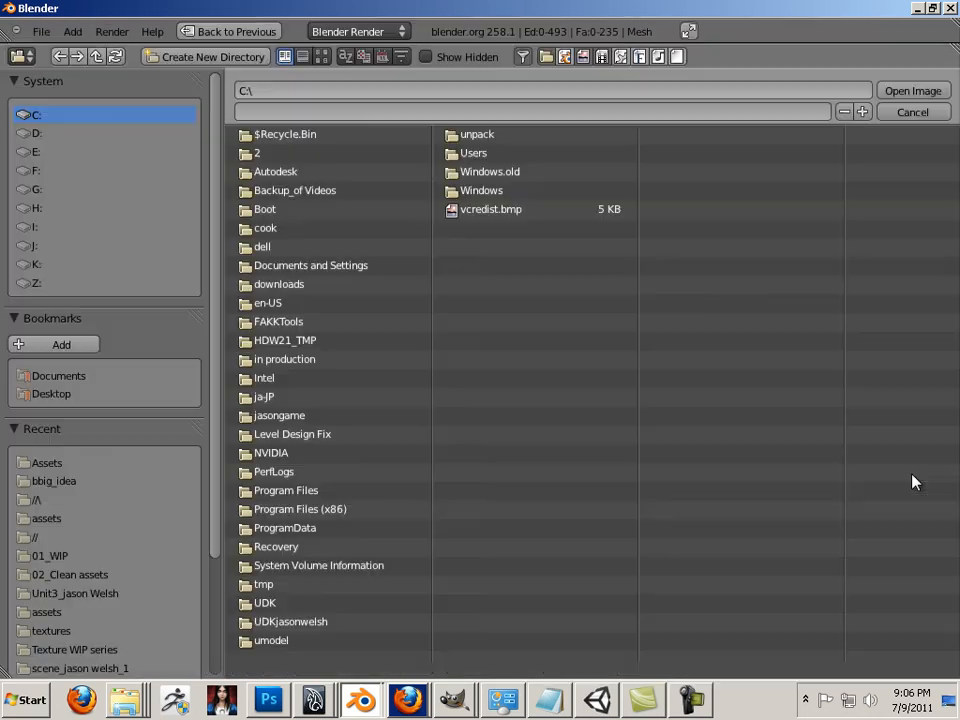
pyautogui.click(77, 398)
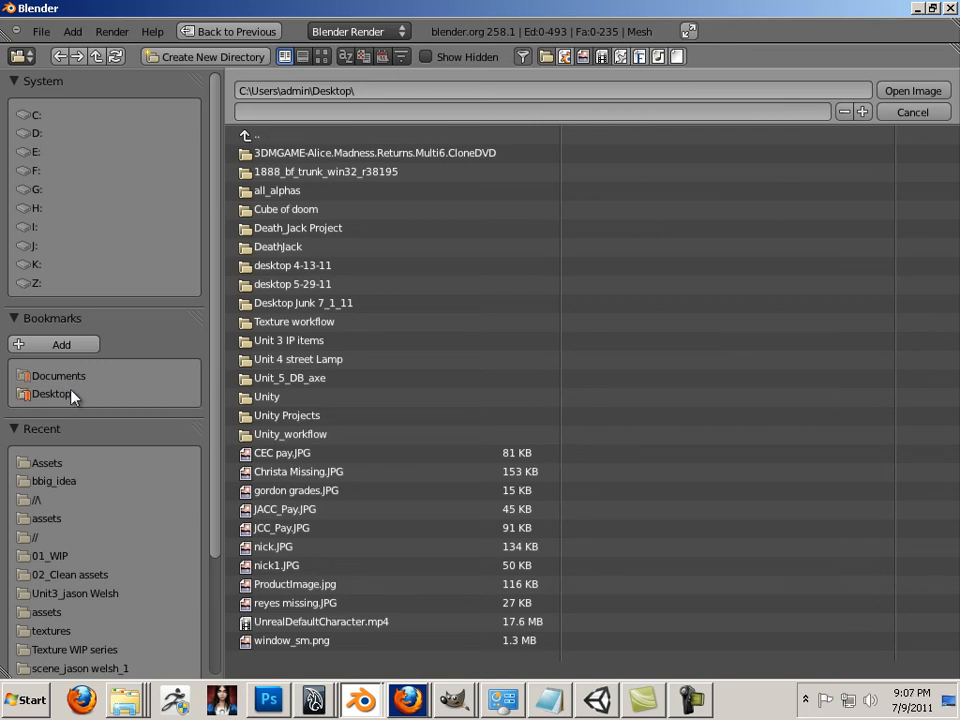
pyautogui.click(265, 434)
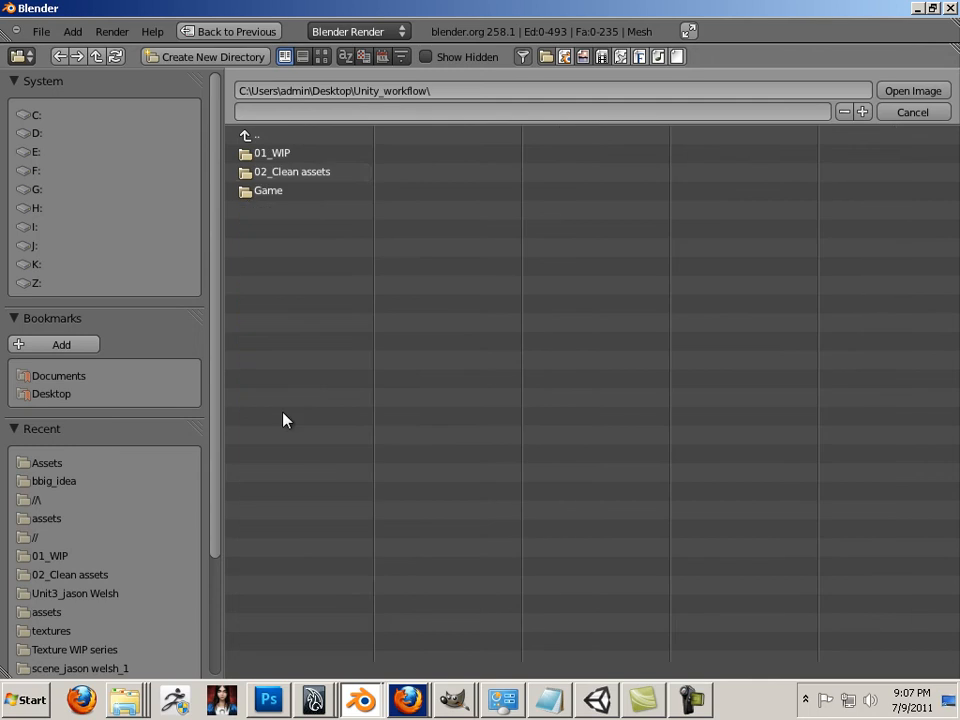
pyautogui.click(280, 157)
pyautogui.click(300, 190)
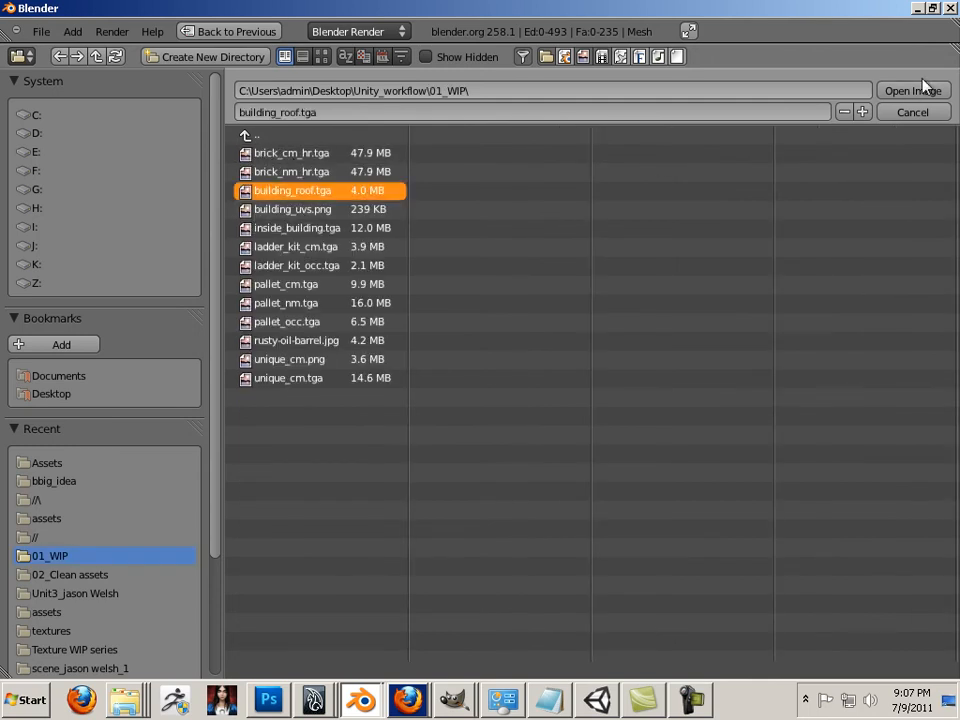
pyautogui.click(913, 90)
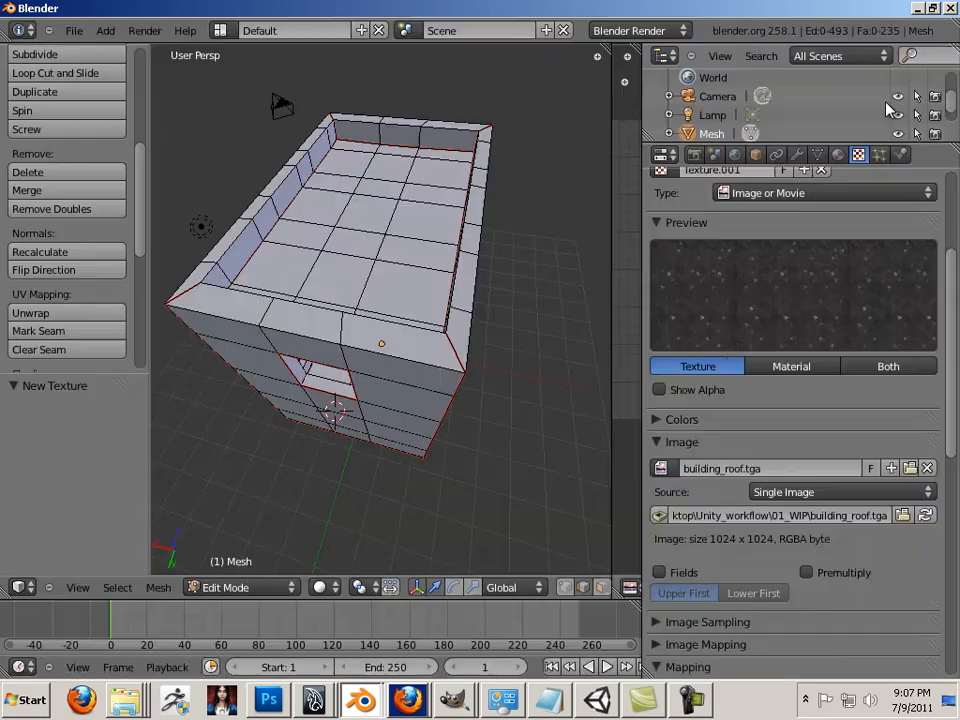
# Set the mapping coordinates of the building_roof.tga texture to UV.
pyautogui.click(839, 157)
pyautogui.click(857, 156)
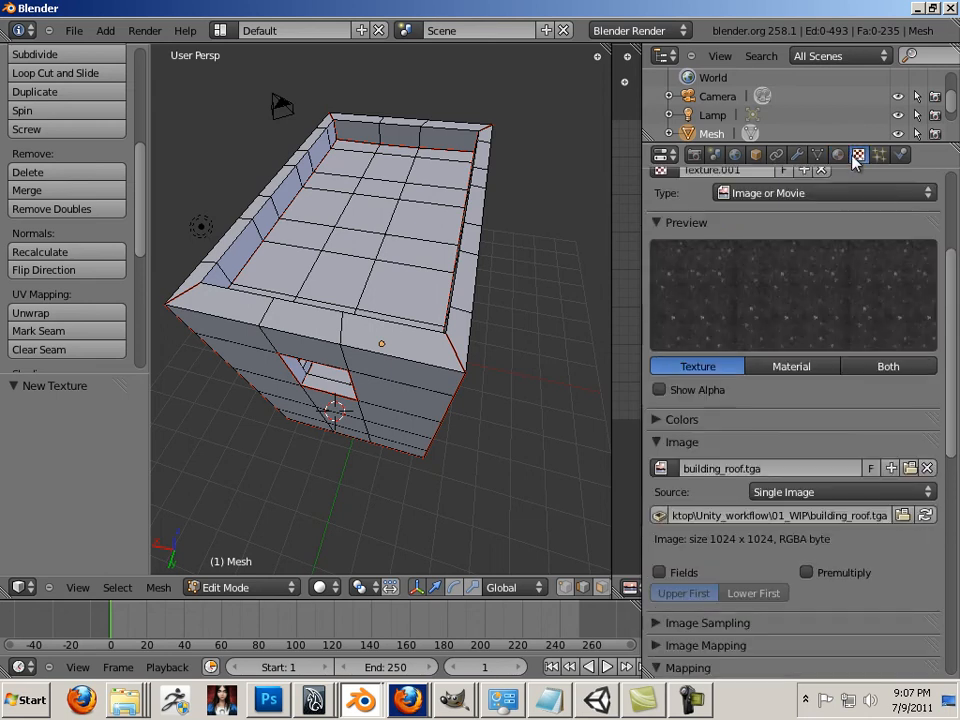
pyautogui.moveTo(945, 452); pyautogui.dragTo(957, 524)
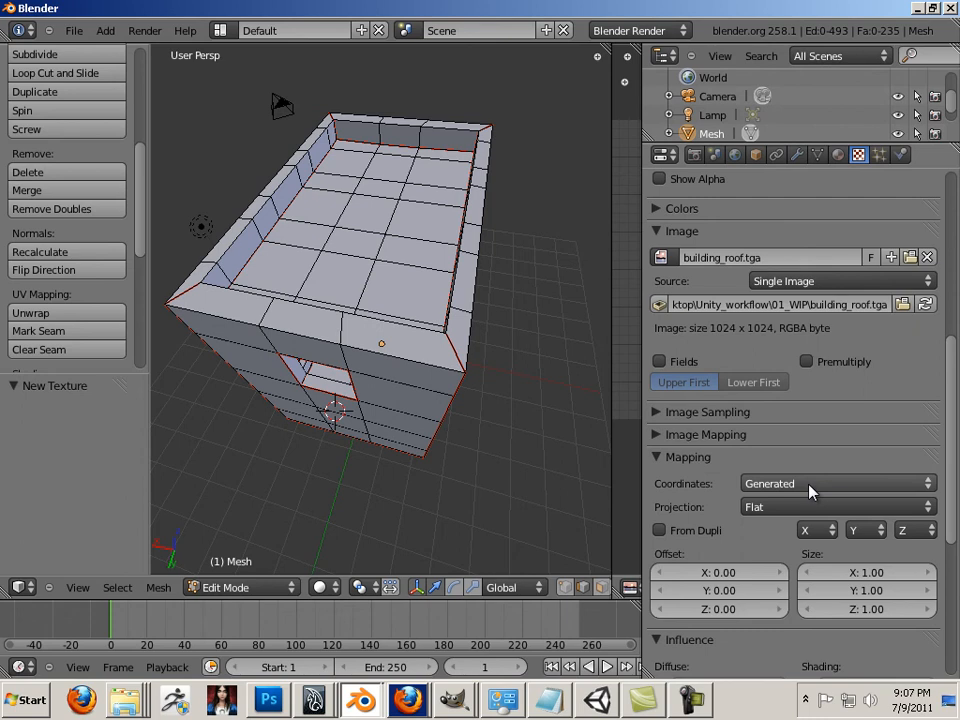
pyautogui.click(834, 486)
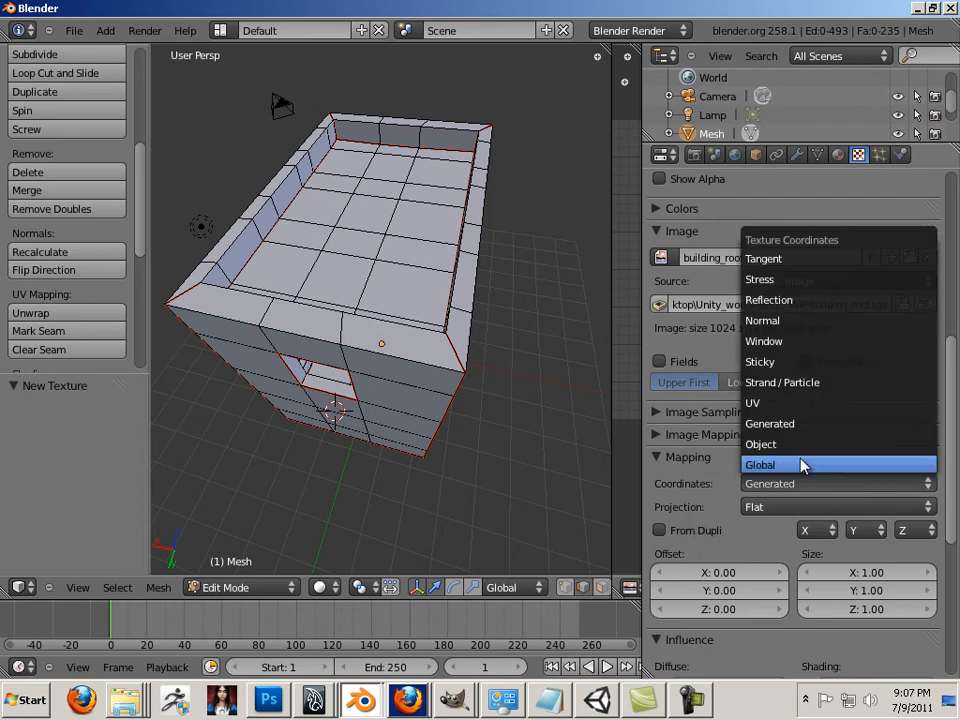
pyautogui.click(803, 402)
# Select all the flat roof faces inside the parapet in face select mode and assign the Roof material to them.
pyautogui.moveTo(487, 443); pyautogui.dragTo(402, 460, button='middle')
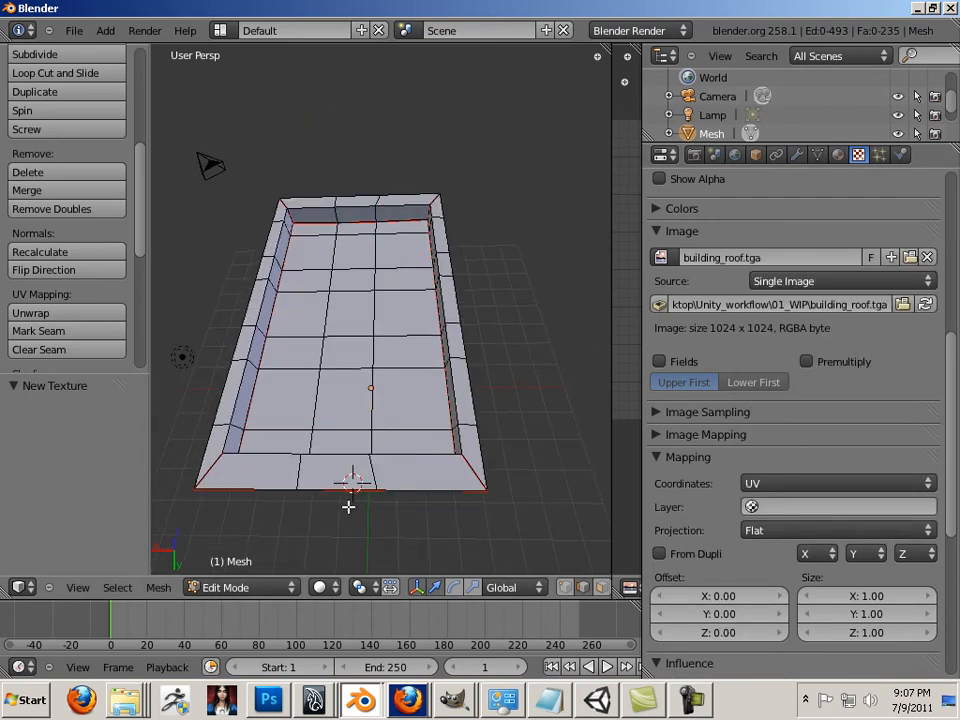
pyautogui.click(601, 588)
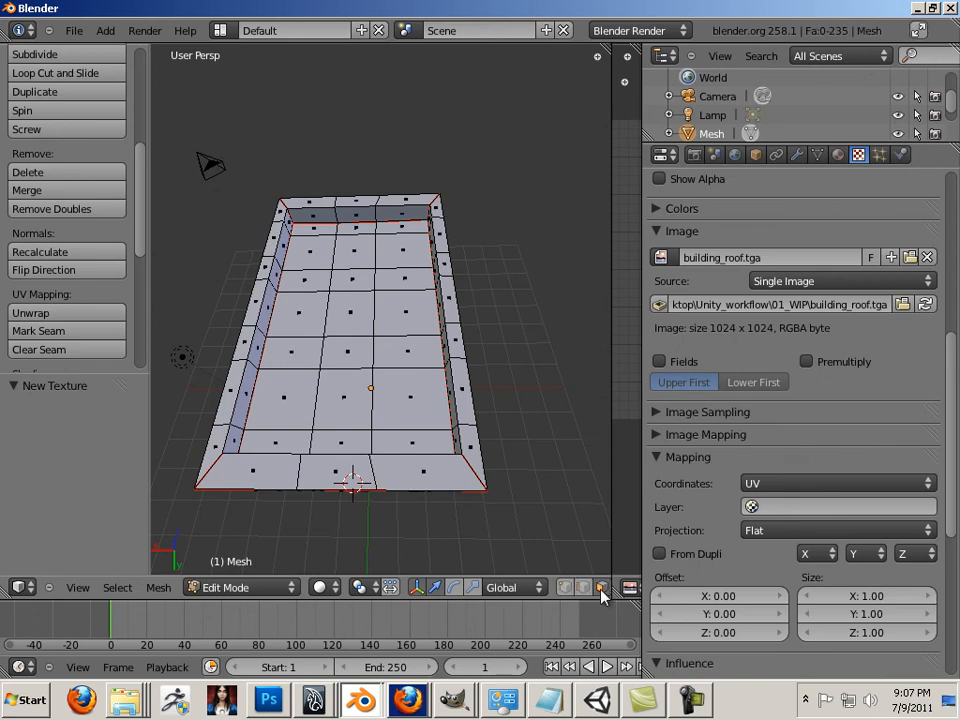
pyautogui.rightClick(408, 440)
pyautogui.keyDown('shift'); pyautogui.rightClick(416, 396); pyautogui.keyUp('shift')
pyautogui.keyDown('shift'); pyautogui.rightClick(417, 351); pyautogui.keyUp('shift')
pyautogui.keyDown('shift'); pyautogui.rightClick(413, 313); pyautogui.keyUp('shift')
pyautogui.keyDown('shift'); pyautogui.rightClick(408, 279); pyautogui.keyUp('shift')
pyautogui.keyDown('shift'); pyautogui.rightClick(412, 249); pyautogui.keyUp('shift')
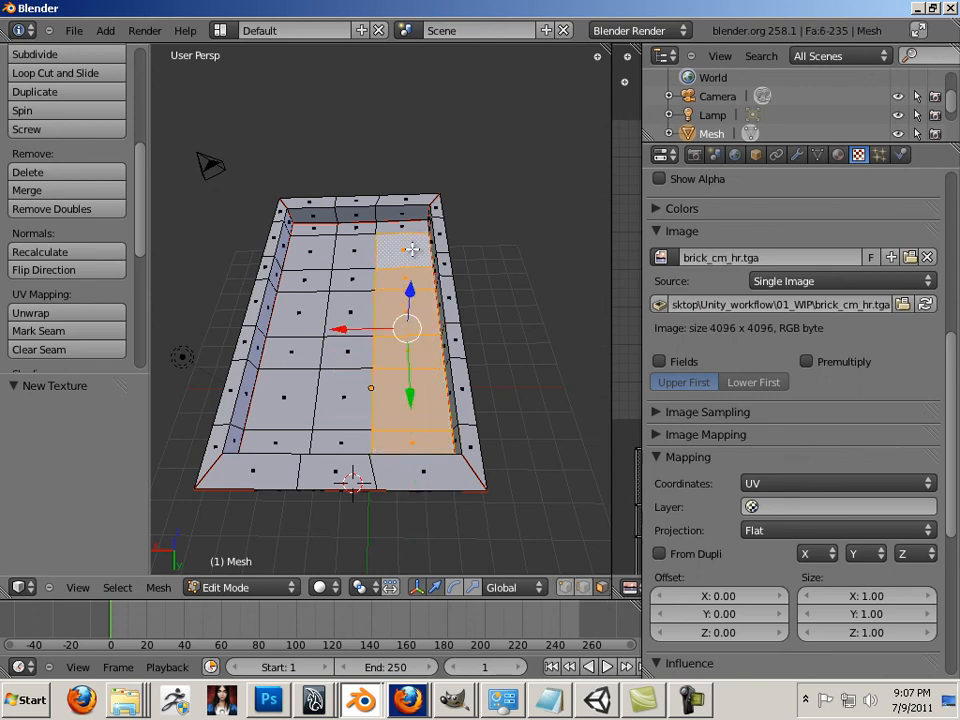
pyautogui.keyDown('shift'); pyautogui.rightClick(407, 224); pyautogui.keyUp('shift')
pyautogui.keyDown('shift'); pyautogui.rightClick(366, 231); pyautogui.keyUp('shift')
pyautogui.keyDown('shift'); pyautogui.rightClick(350, 257); pyautogui.keyUp('shift')
pyautogui.keyDown('shift'); pyautogui.rightClick(348, 280); pyautogui.keyUp('shift')
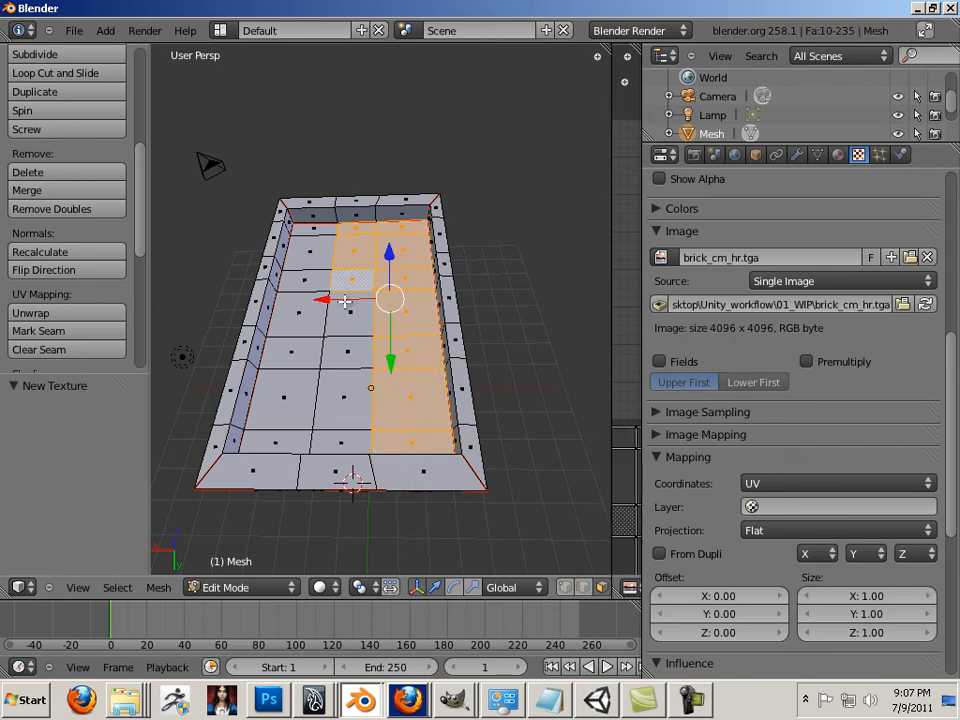
pyautogui.keyDown('shift'); pyautogui.rightClick(347, 316); pyautogui.keyUp('shift')
pyautogui.keyDown('shift'); pyautogui.rightClick(345, 352); pyautogui.keyUp('shift')
pyautogui.keyDown('shift'); pyautogui.rightClick(343, 396); pyautogui.keyUp('shift')
pyautogui.keyDown('shift'); pyautogui.rightClick(340, 440); pyautogui.keyUp('shift')
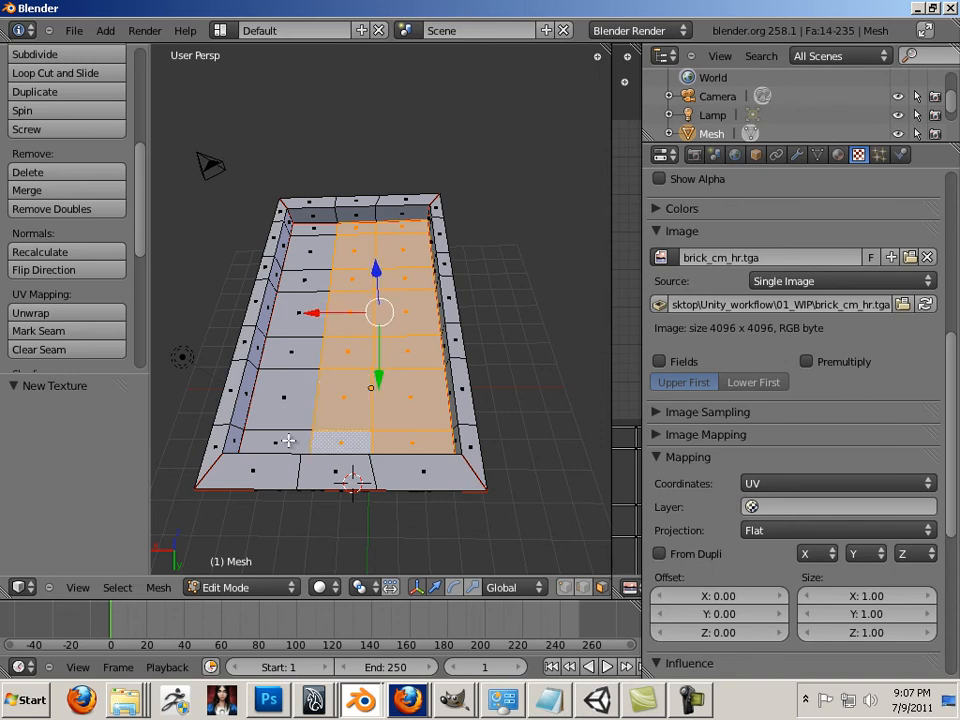
pyautogui.keyDown('shift'); pyautogui.rightClick(288, 440); pyautogui.keyUp('shift')
pyautogui.keyDown('shift'); pyautogui.rightClick(290, 398); pyautogui.keyUp('shift')
pyautogui.keyDown('shift'); pyautogui.rightClick(295, 353); pyautogui.keyUp('shift')
pyautogui.keyDown('shift'); pyautogui.rightClick(300, 316); pyautogui.keyUp('shift')
pyautogui.keyDown('shift'); pyautogui.rightClick(305, 281); pyautogui.keyUp('shift')
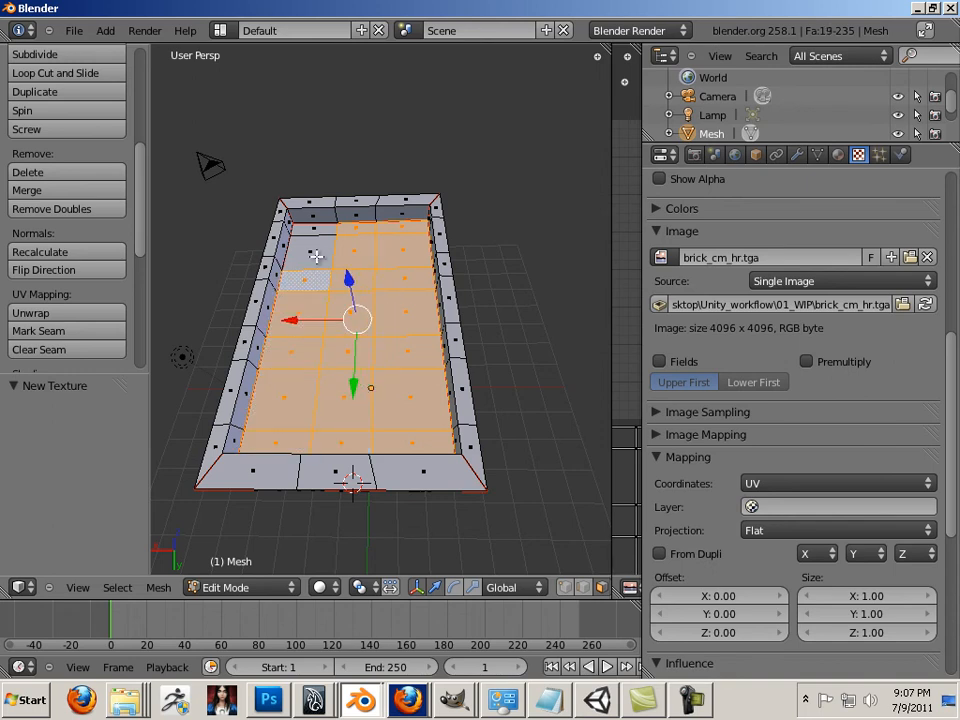
pyautogui.keyDown('shift'); pyautogui.rightClick(316, 256); pyautogui.keyUp('shift')
pyautogui.keyDown('shift'); pyautogui.rightClick(316, 230); pyautogui.keyUp('shift')
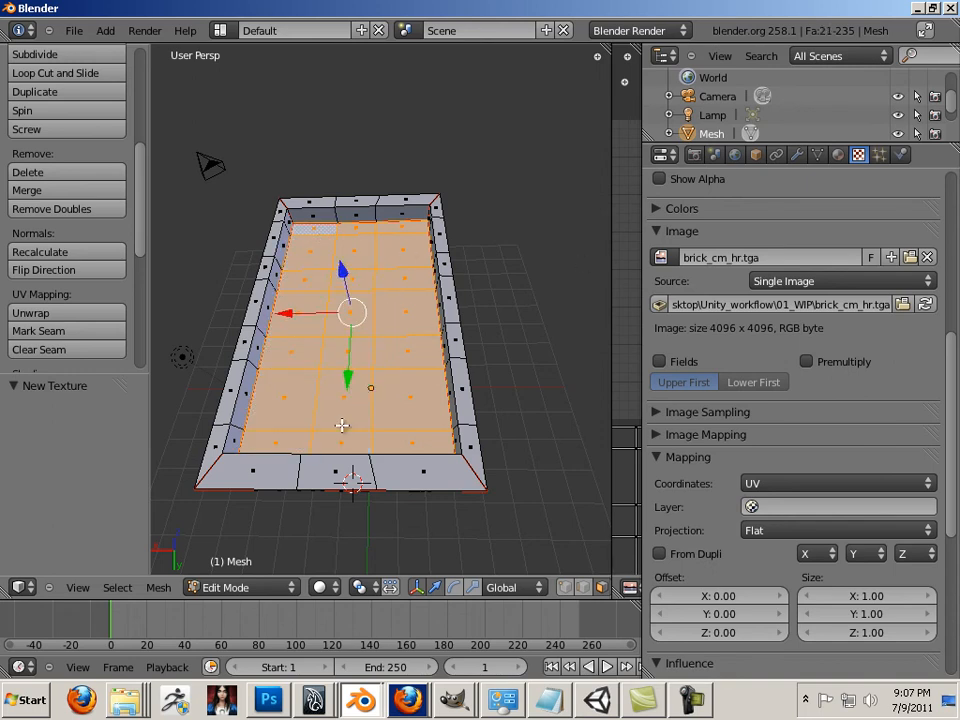
pyautogui.click(838, 154)
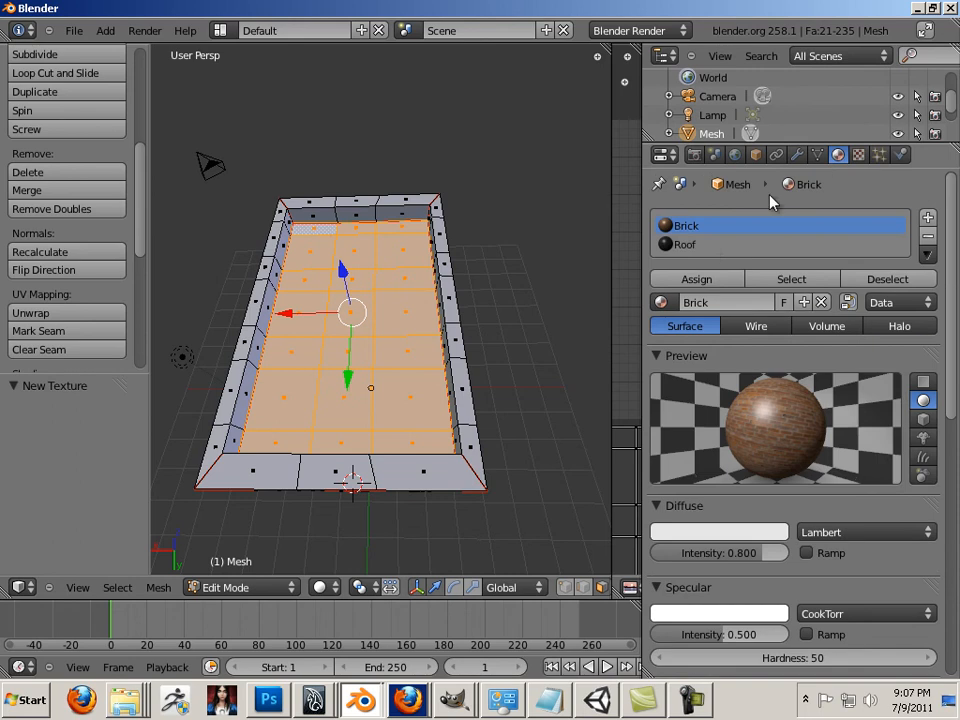
pyautogui.click(710, 246)
pyautogui.click(700, 279)
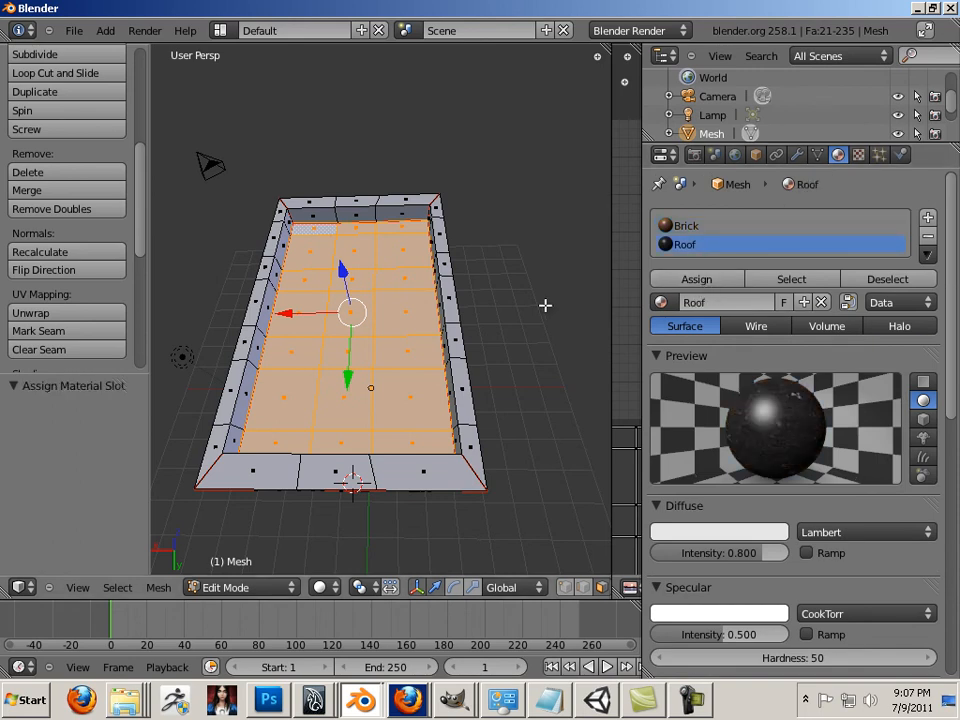
# Invert the face selection and assign the Brick material to the rest of the building.
pyautogui.click(122, 588)
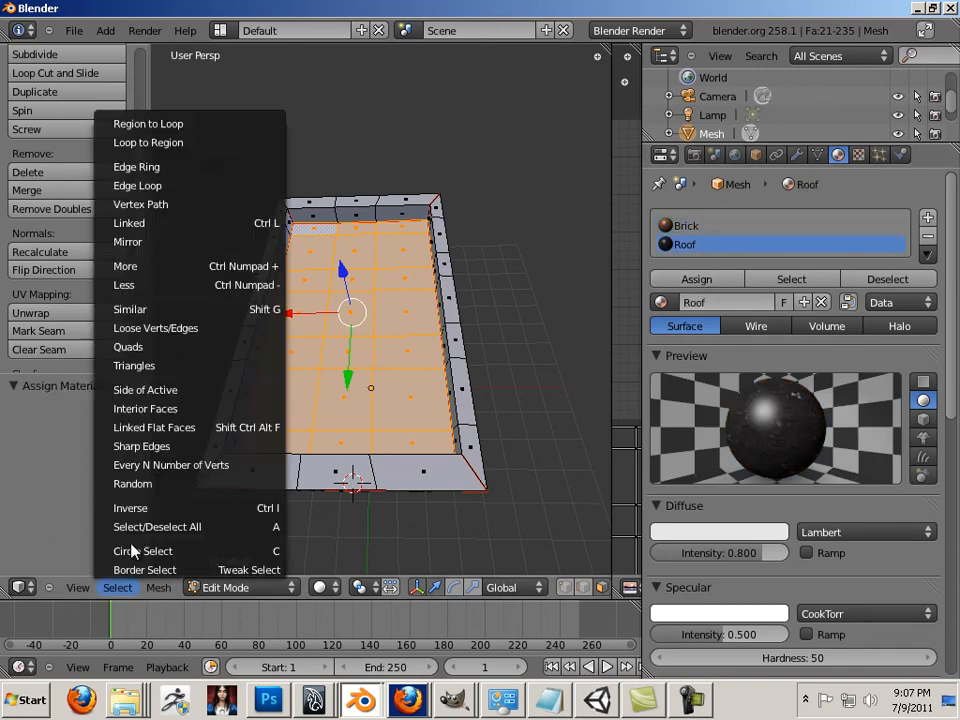
pyautogui.click(133, 508)
pyautogui.click(690, 227)
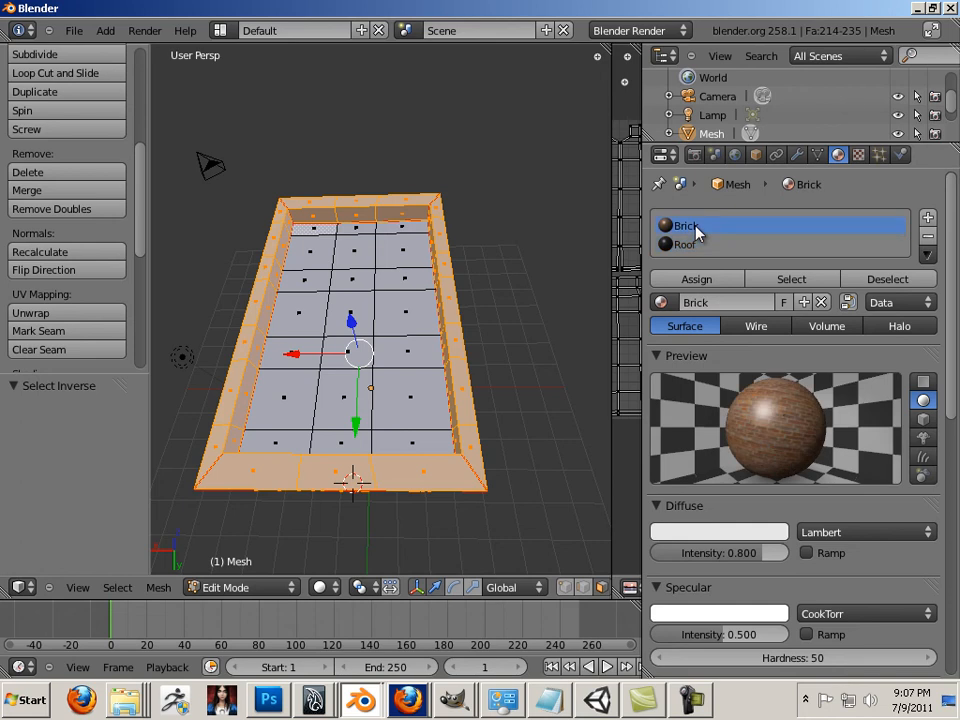
pyautogui.click(699, 279)
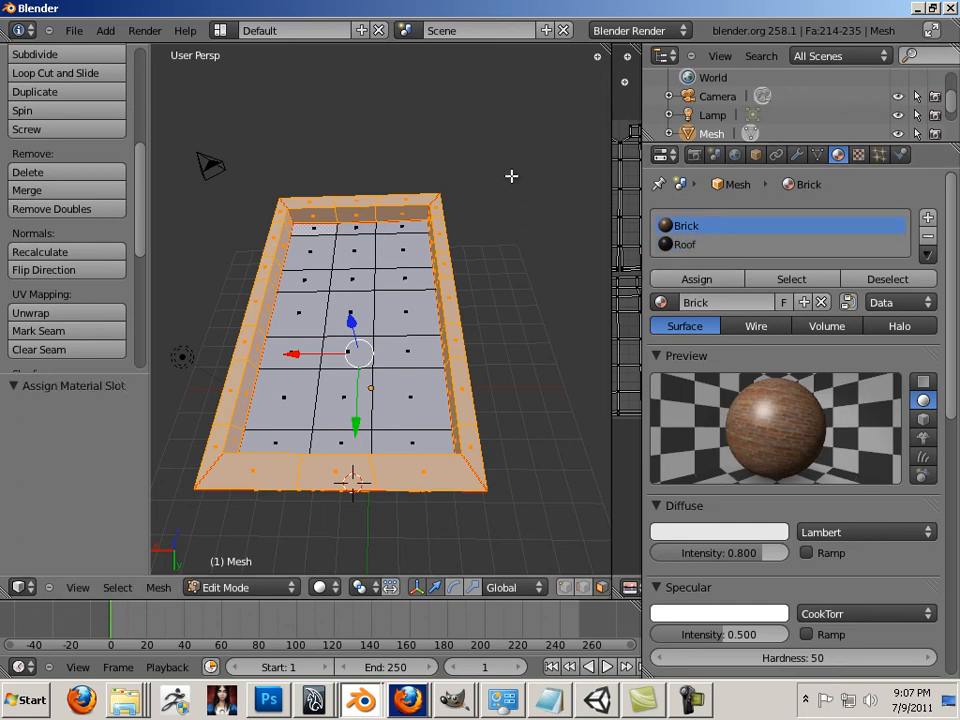
# Check the material assignments by selecting the Brick faces and the Roof faces separately, clearing the selection after each.
pyautogui.press('a')
pyautogui.moveTo(523, 236); pyautogui.dragTo(497, 205, button='middle')
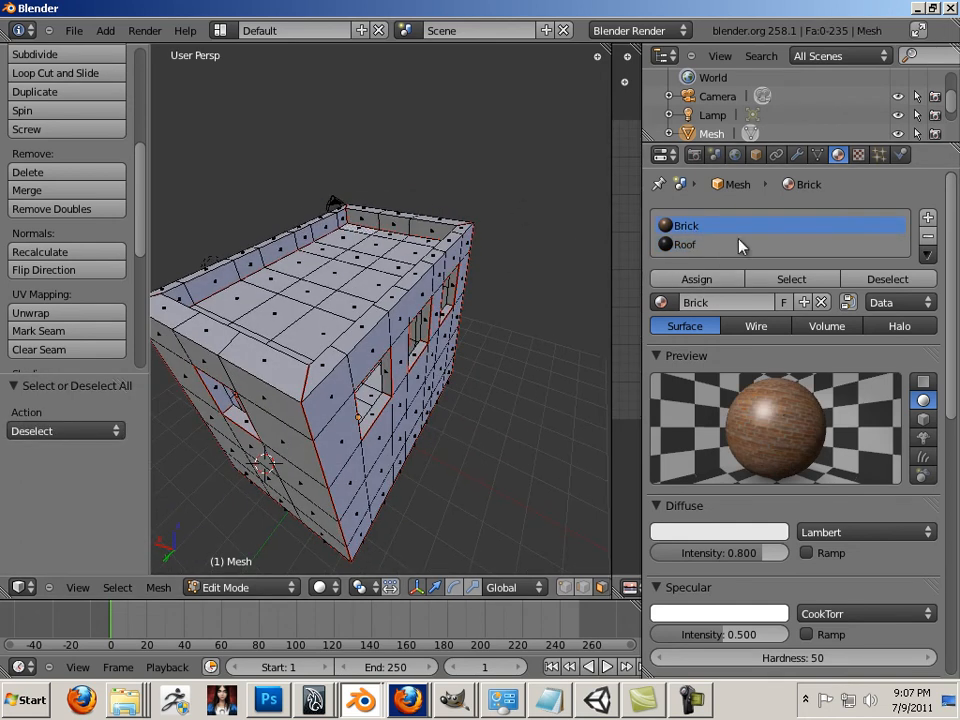
pyautogui.click(832, 280)
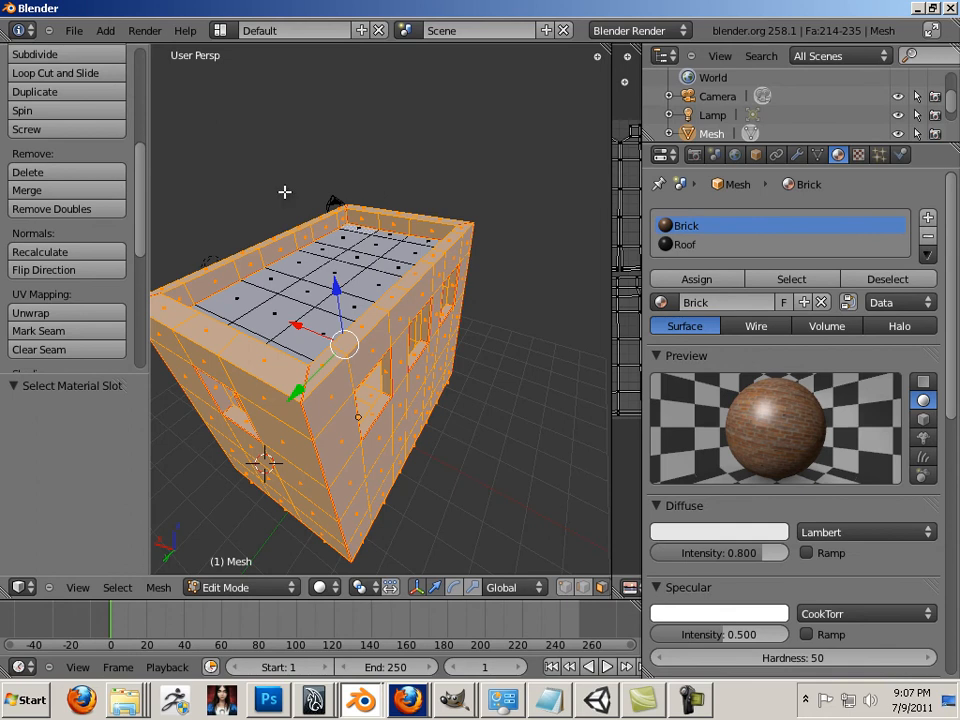
pyautogui.moveTo(439, 436); pyautogui.dragTo(357, 298, button='middle')
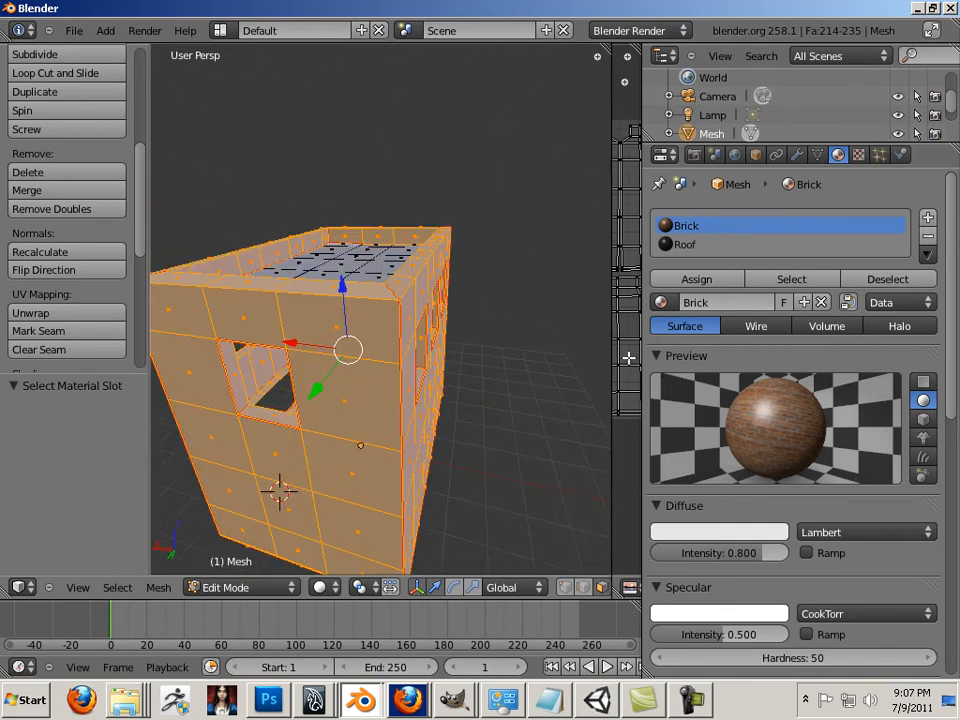
pyautogui.click(701, 247)
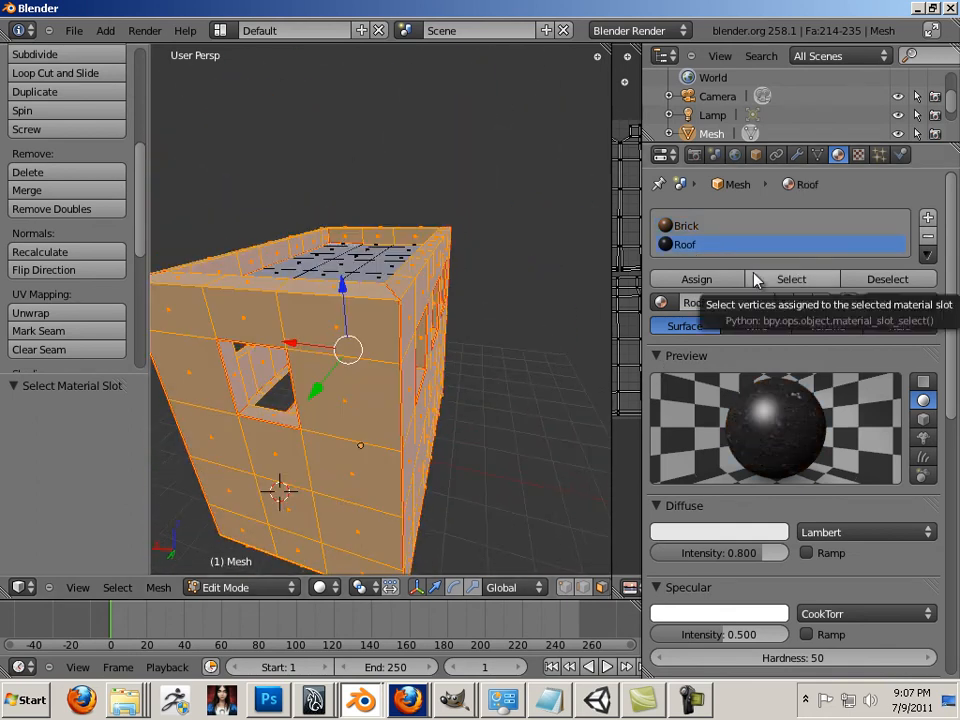
pyautogui.press('a')
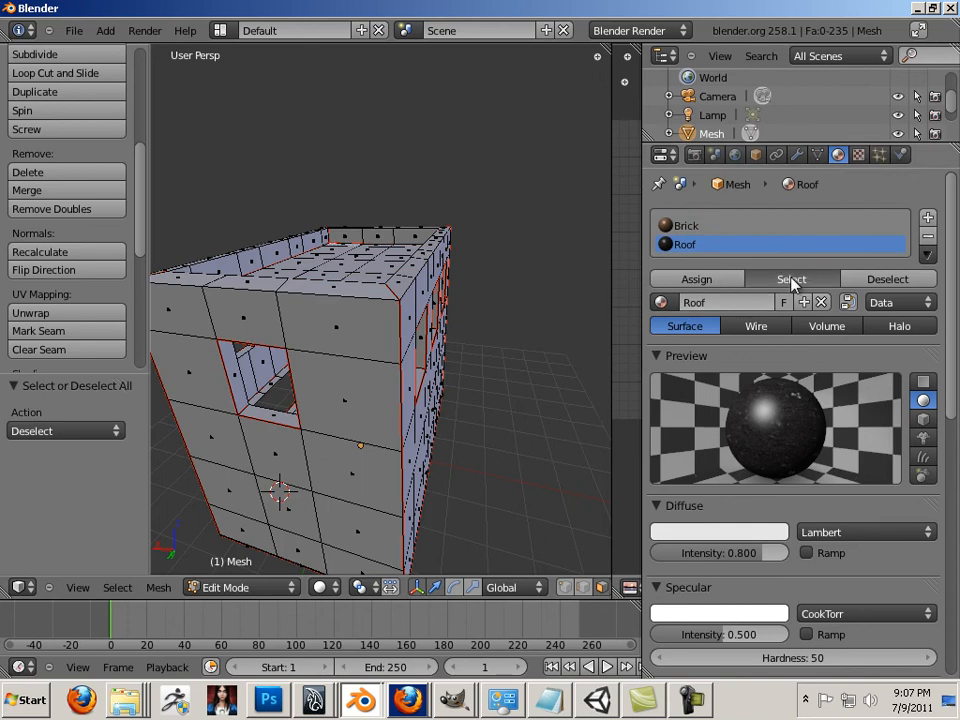
pyautogui.click(791, 279)
pyautogui.moveTo(546, 244); pyautogui.dragTo(525, 287, button='middle')
pyautogui.press('a')
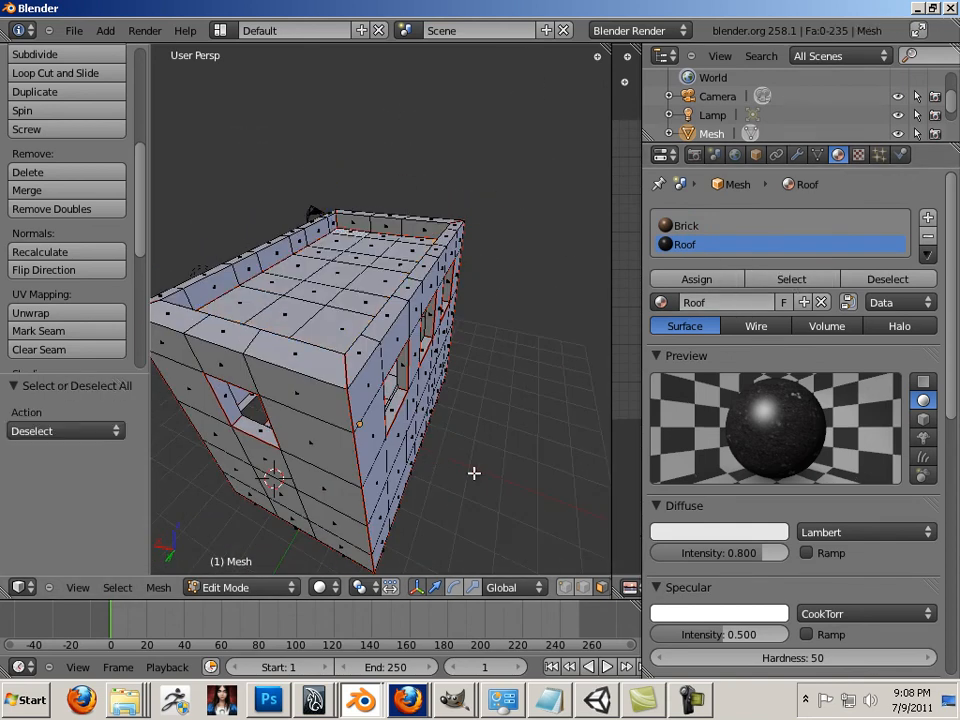
# Set the 3D view's material mode to GLSL and display the building with textured viewport shading.
pyautogui.moveTo(474, 473); pyautogui.dragTo(323, 446, button='middle')
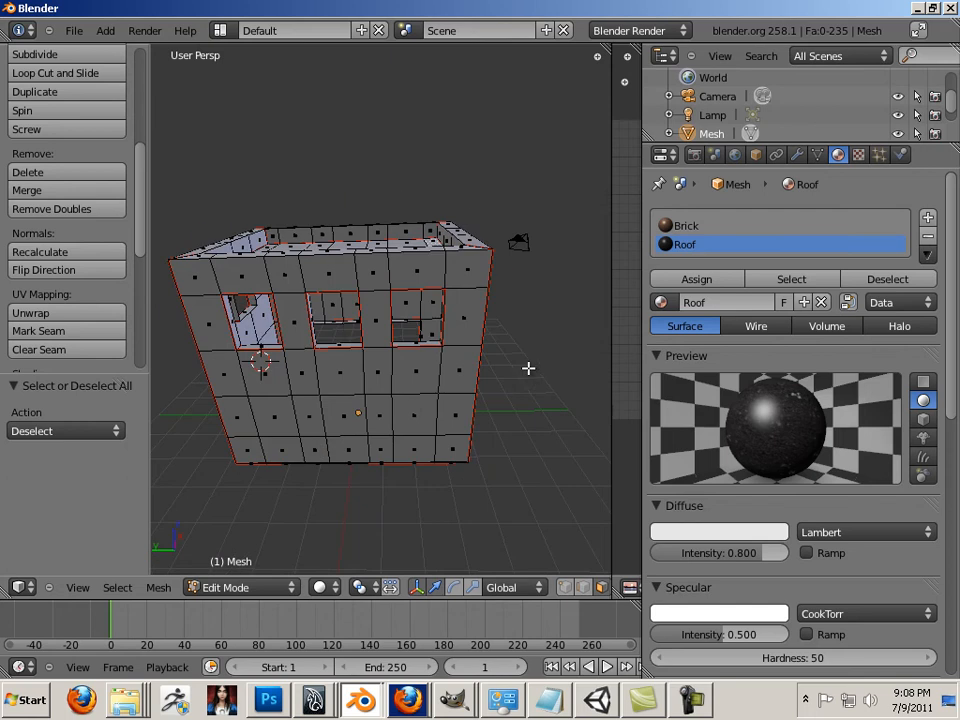
pyautogui.moveTo(528, 368); pyautogui.dragTo(530, 466, button='middle')
pyautogui.press('n')
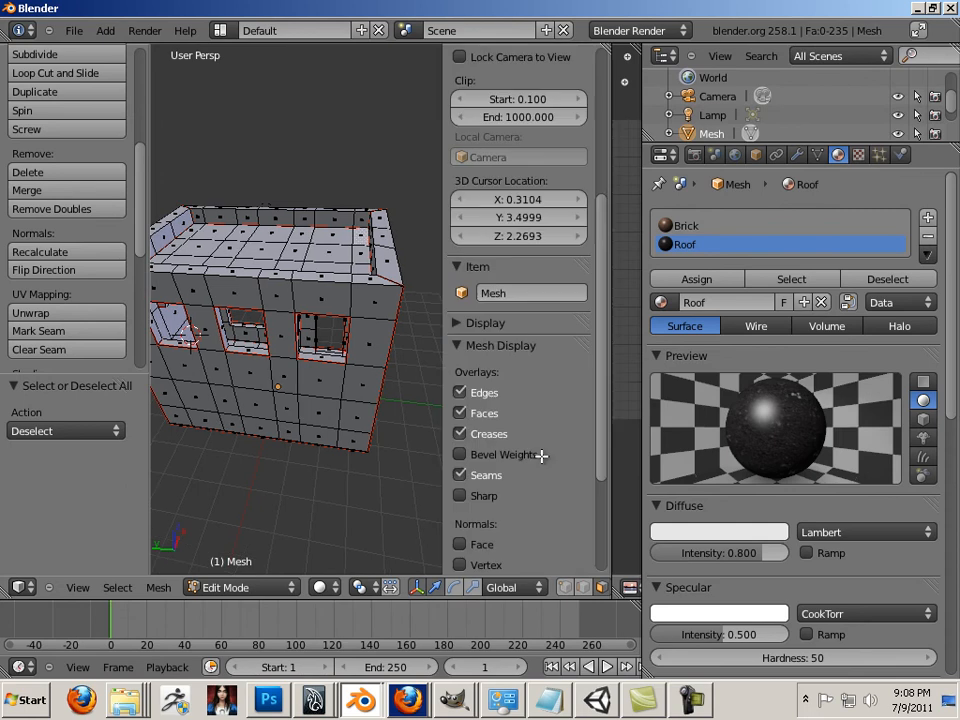
pyautogui.moveTo(599, 372); pyautogui.dragTo(598, 466)
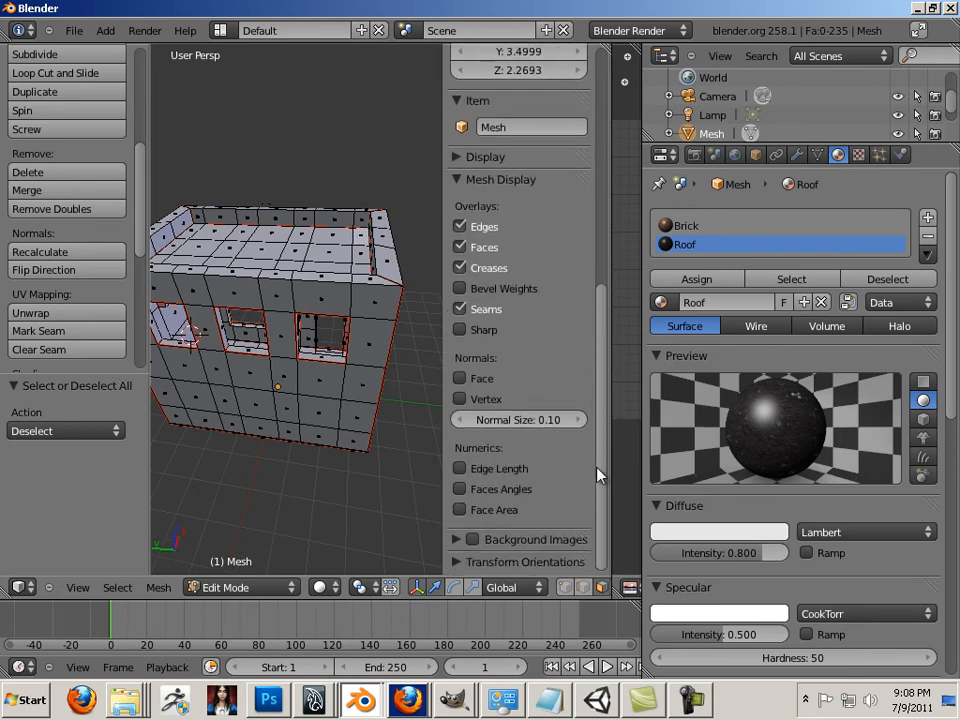
pyautogui.click(462, 158)
pyautogui.click(503, 393)
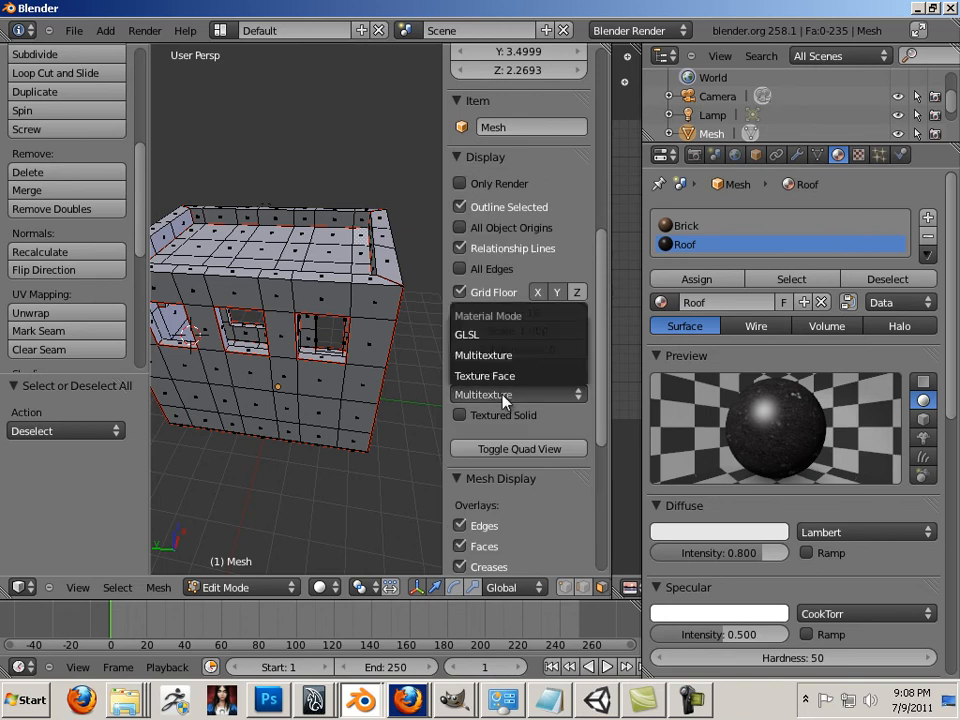
pyautogui.click(493, 336)
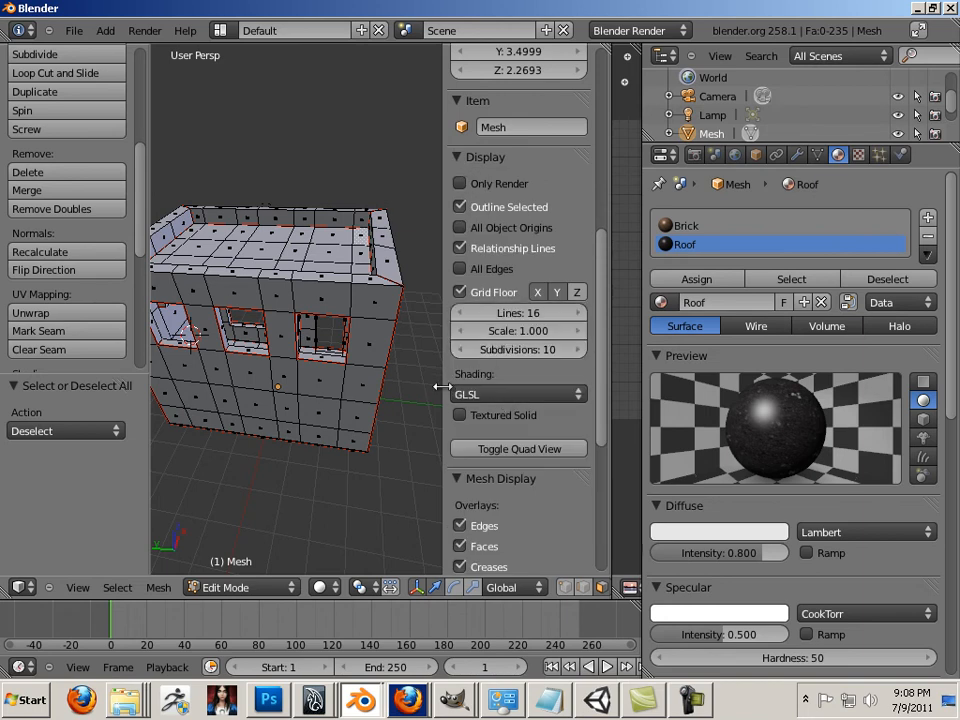
pyautogui.moveTo(442, 388); pyautogui.dragTo(462, 388)
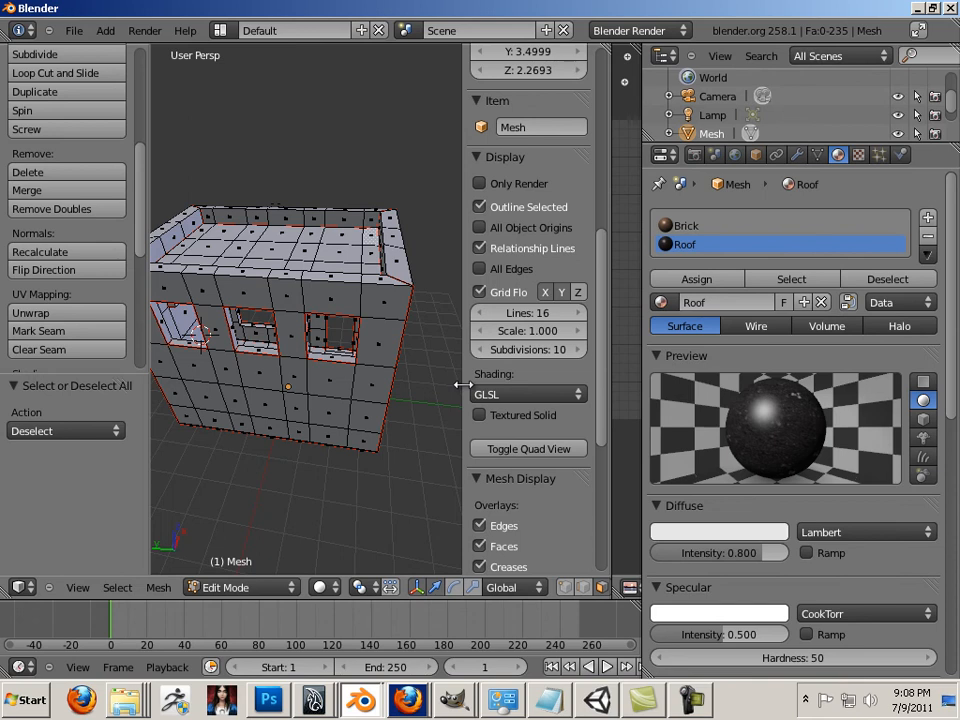
pyautogui.press('n')
pyautogui.click(320, 587)
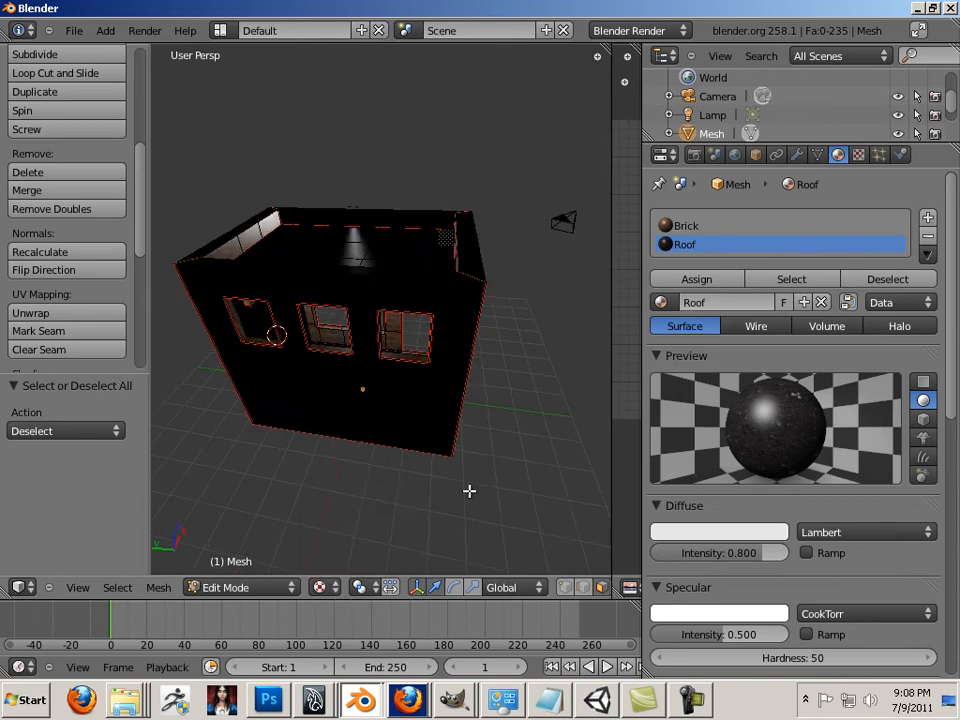
pyautogui.moveTo(469, 491)
pyautogui.mouseDown(button='middle')
pyautogui.moveTo(287, 440)
pyautogui.moveTo(164, 432)
pyautogui.moveTo(444, 463)
pyautogui.moveTo(375, 456)
pyautogui.moveTo(403, 456)
pyautogui.moveTo(391, 456)
pyautogui.mouseUp(button='middle')
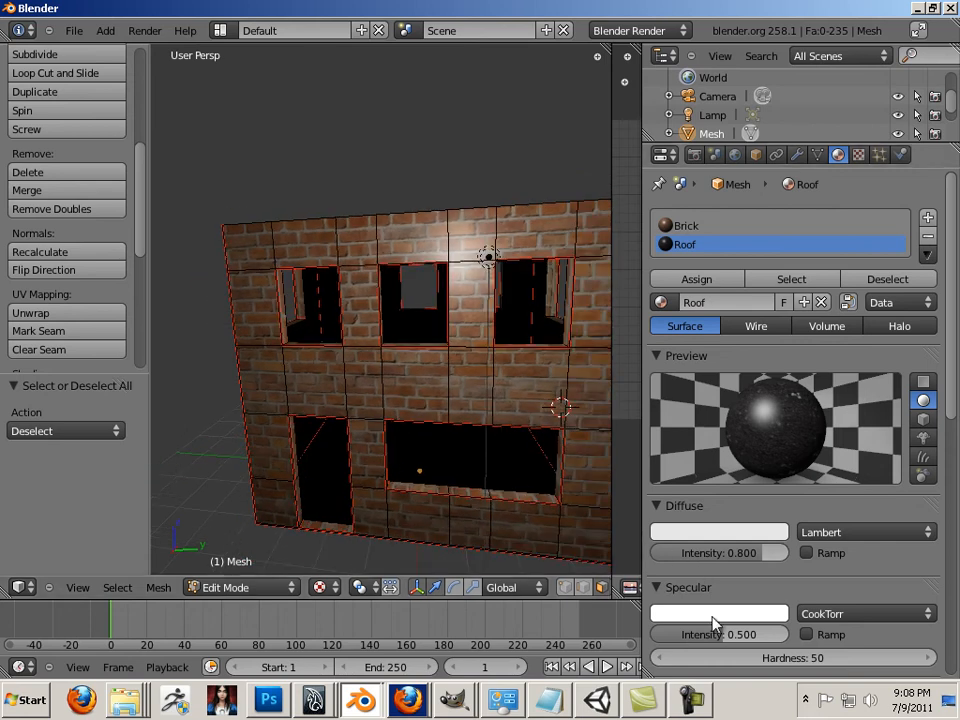
# Set the Brick material's specular intensity to 0.
pyautogui.click(759, 614)
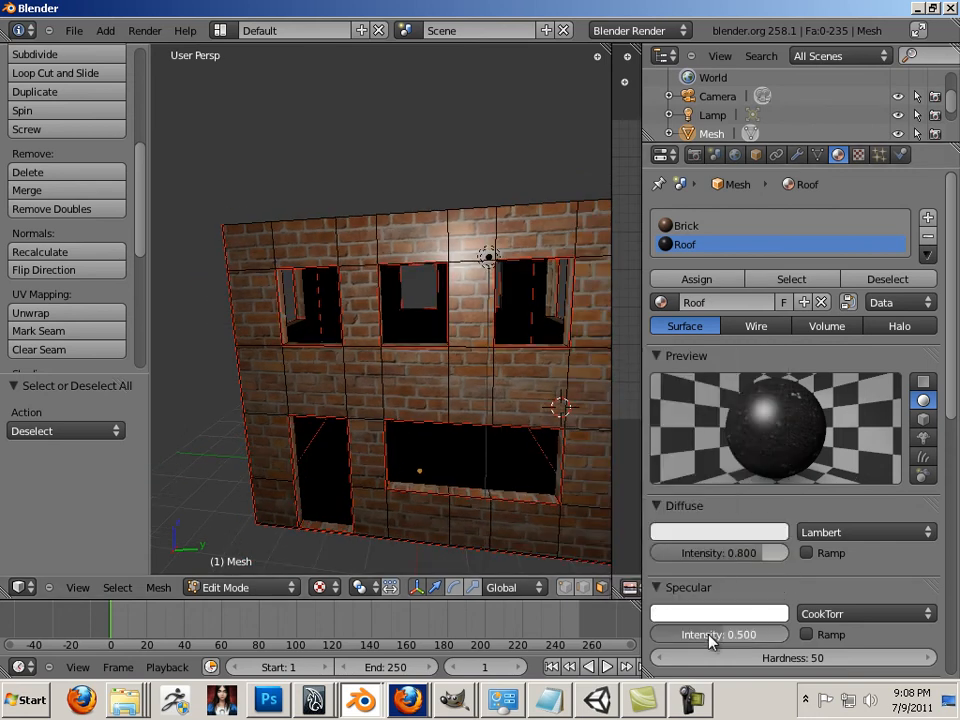
pyautogui.click(735, 225)
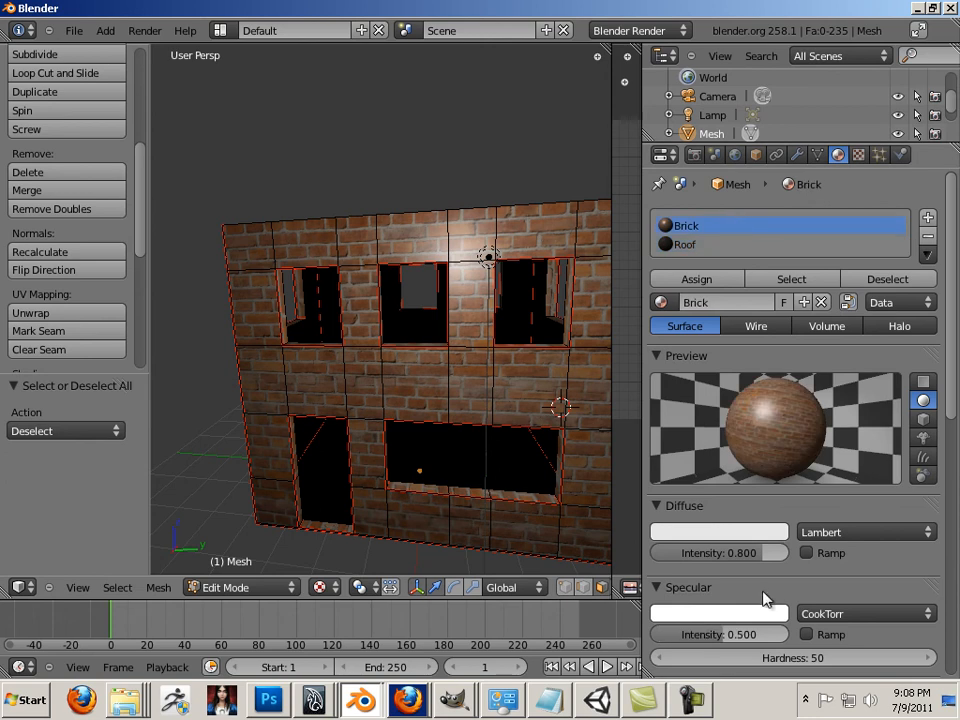
pyautogui.click(770, 616)
pyautogui.moveTo(739, 634); pyautogui.dragTo(634, 634)
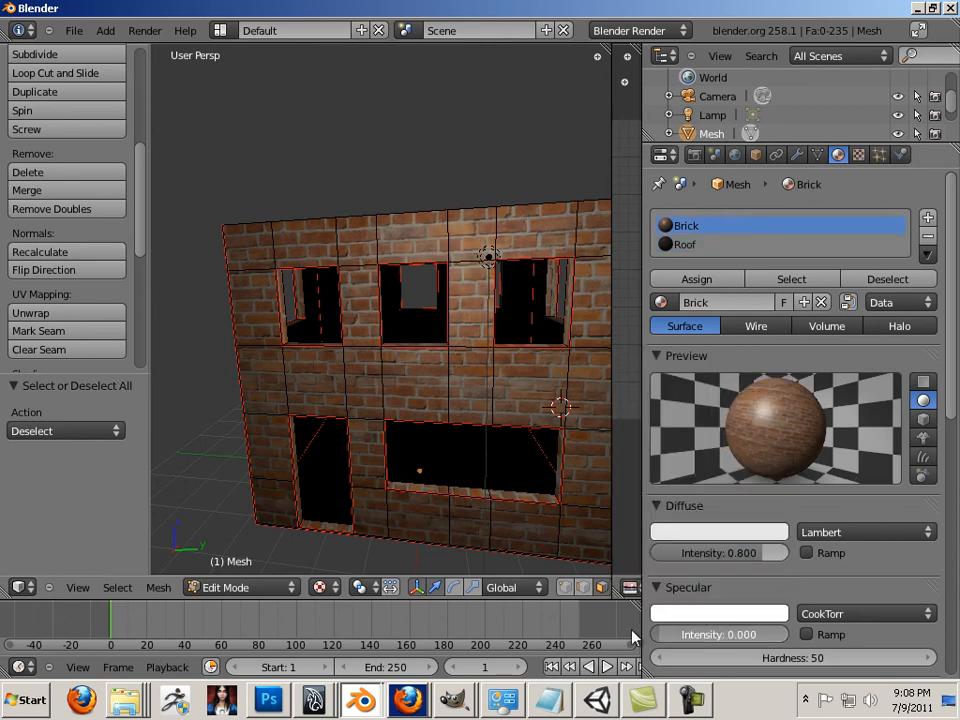
# Select the scene's lamp in an enlarged Outliner and change its type to Sun.
pyautogui.moveTo(449, 320); pyautogui.dragTo(549, 343, button='middle')
pyautogui.scroll(-4, 353, 346)
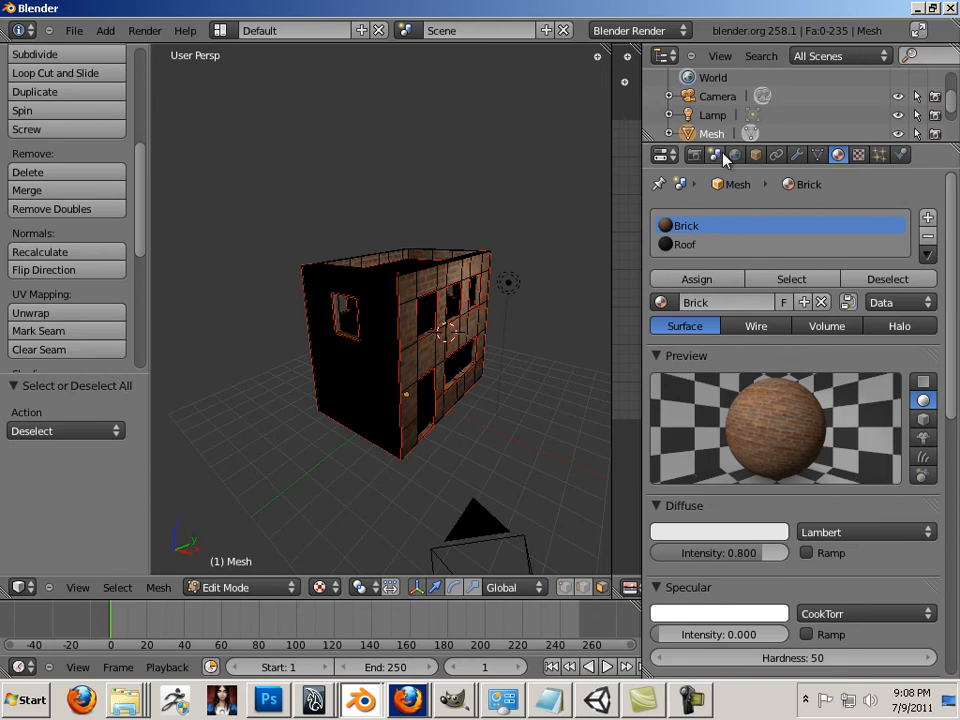
pyautogui.moveTo(710, 144); pyautogui.dragTo(710, 287)
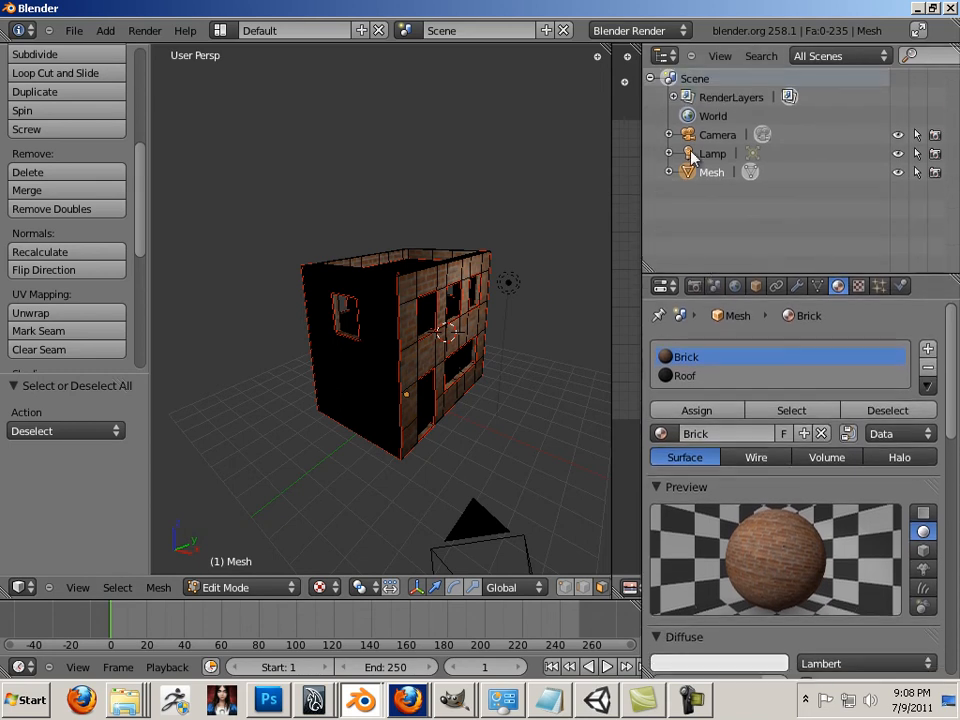
pyautogui.click(710, 154)
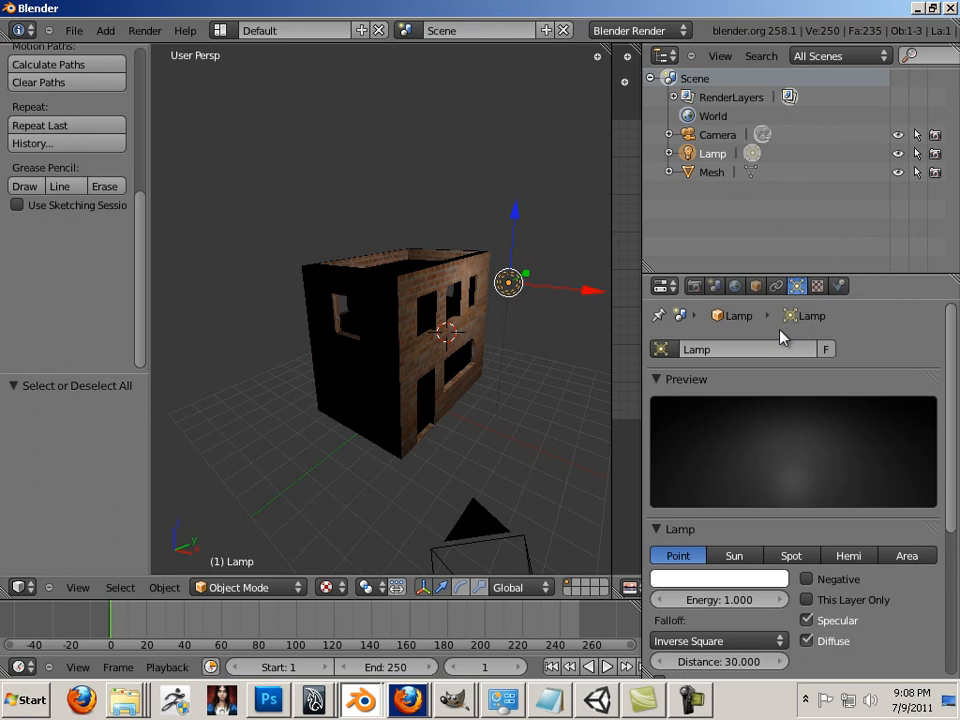
pyautogui.click(735, 556)
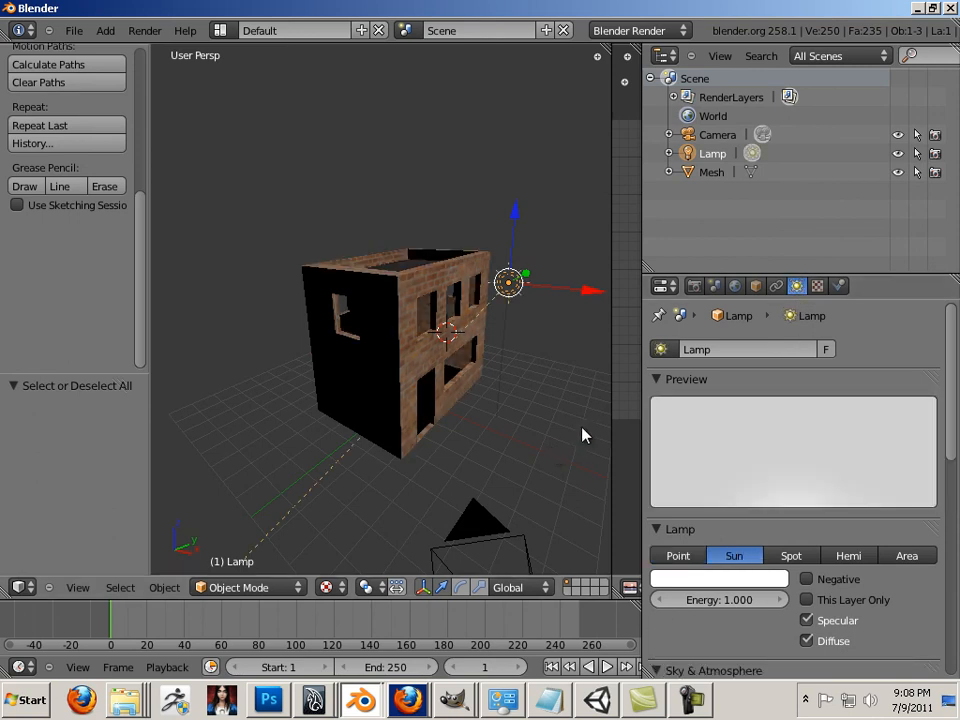
# Rotate the sun lamp about -65° around the global Y axis and check the lighting on the building's walls.
pyautogui.keyDown('ctrl'); pyautogui.moveTo(582, 428); pyautogui.dragTo(549, 420, button='middle'); pyautogui.keyUp('ctrl')
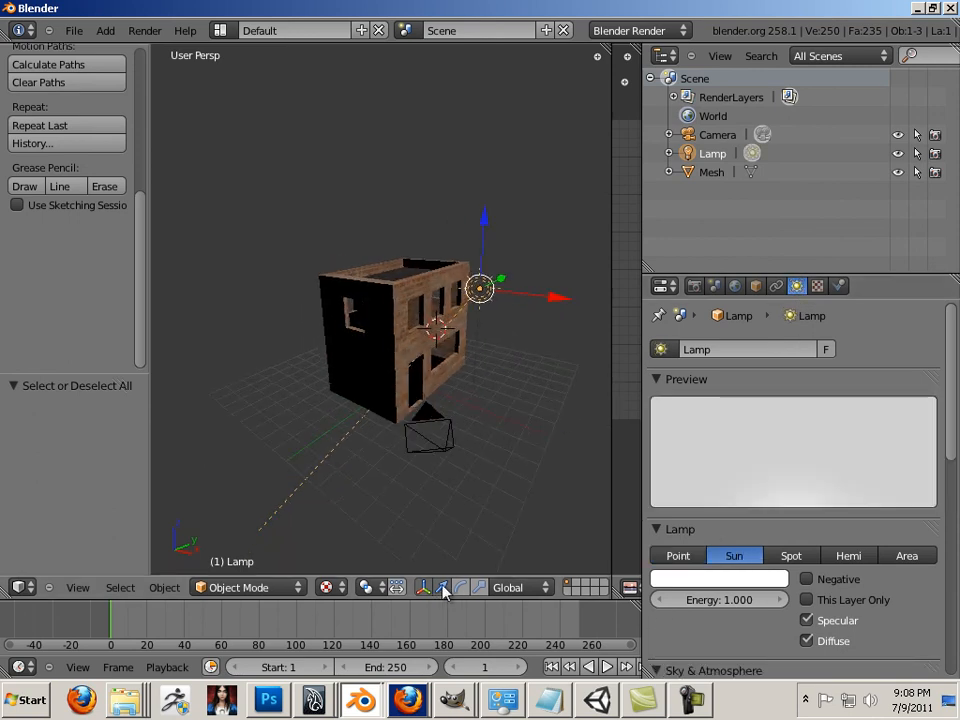
pyautogui.click(443, 590)
pyautogui.moveTo(552, 297); pyautogui.dragTo(499, 216)
pyautogui.moveTo(343, 337); pyautogui.dragTo(576, 371, button='middle')
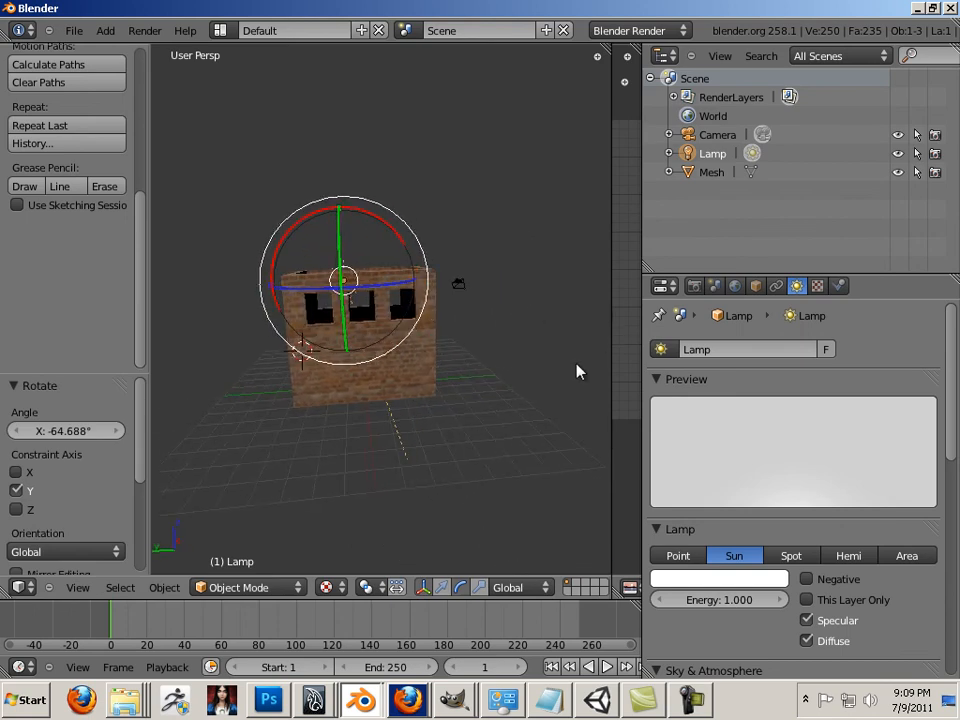
pyautogui.scroll(6, 574, 377)
pyautogui.scroll(-3, 444, 365)
pyautogui.moveTo(440, 362); pyautogui.dragTo(445, 311, button='middle')
pyautogui.scroll(4, 435, 403)
pyautogui.scroll(-4, 294, 279)
pyautogui.moveTo(294, 279); pyautogui.dragTo(579, 332, button='middle')
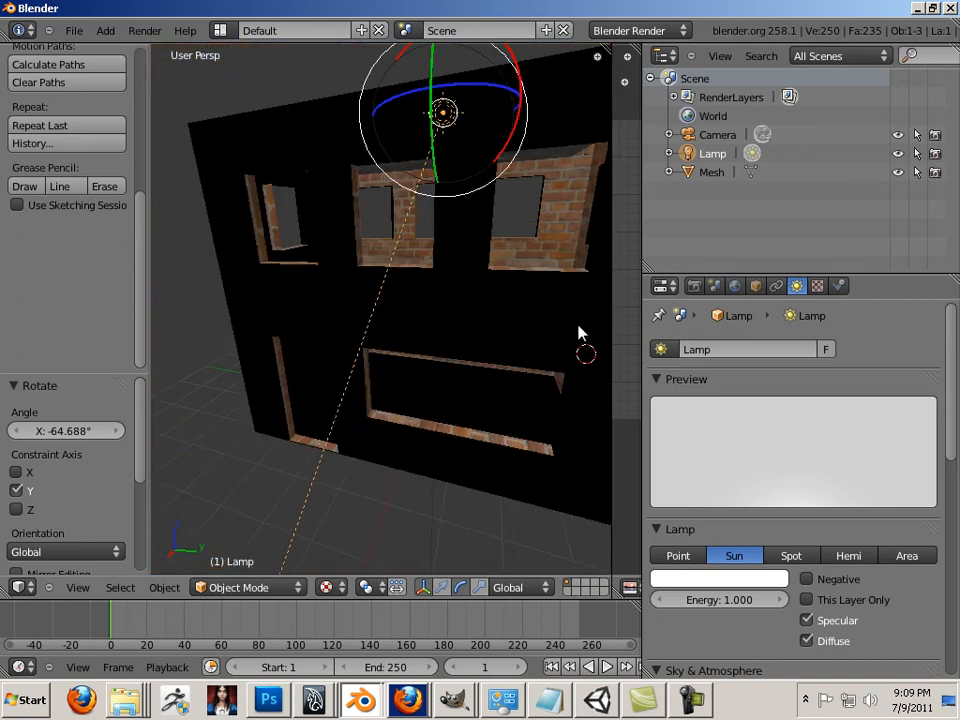
pyautogui.scroll(-4, 540, 323)
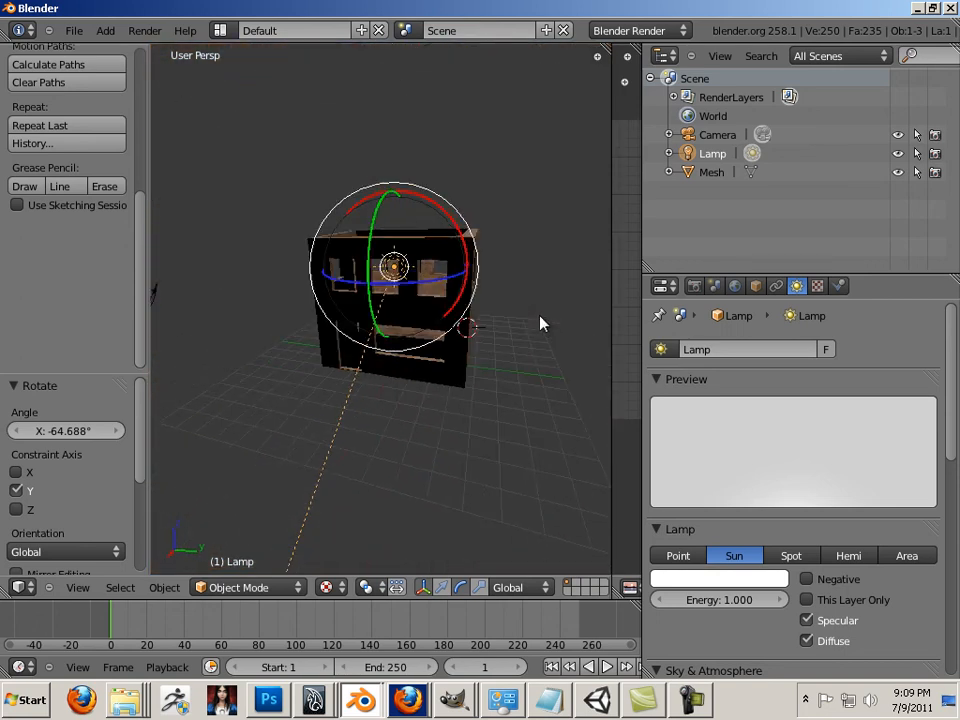
# Rotate the sun lamp about 89° around the global Y axis to light the front wall.
pyautogui.click(365, 318)
pyautogui.scroll(4, 306, 416)
pyautogui.scroll(2, 364, 468)
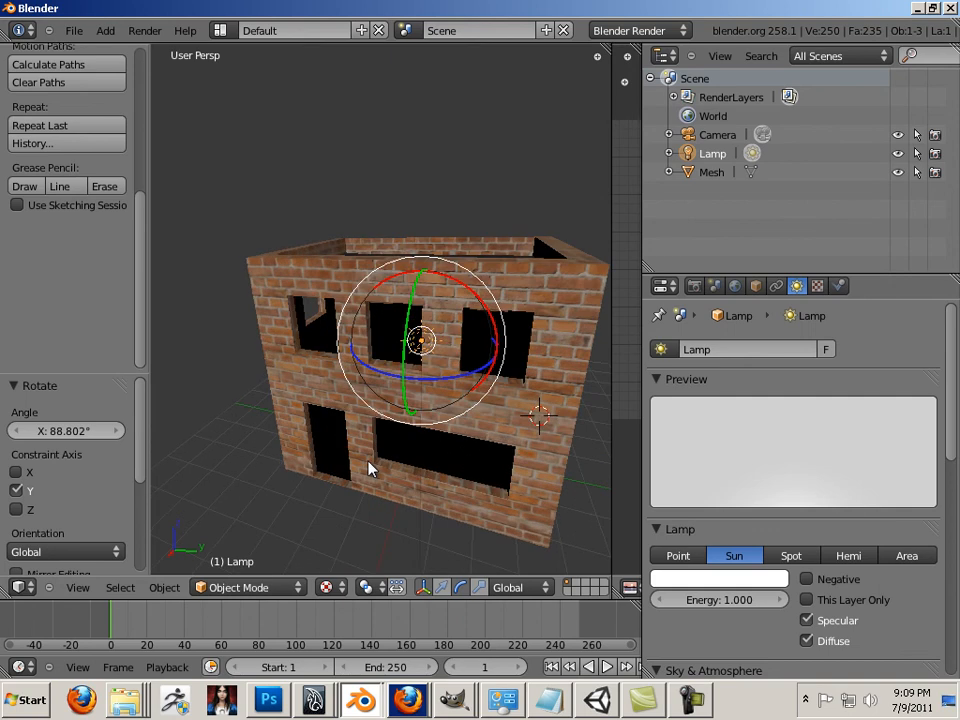
# Move the sun lamp about -7.2 units along the Y axis, away from the building.
pyautogui.press('g')
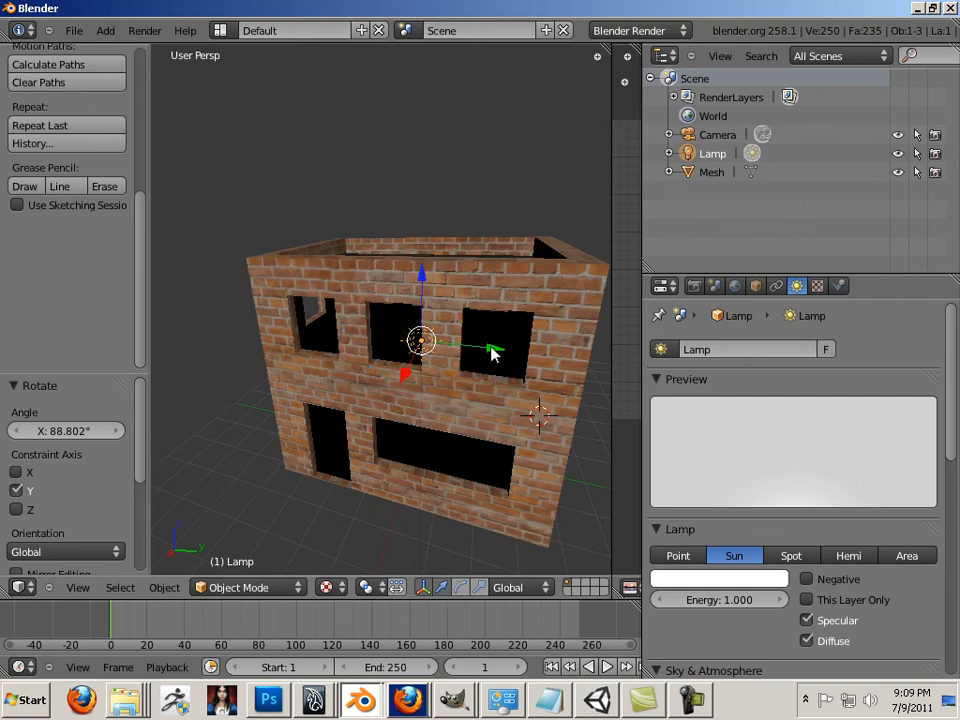
pyautogui.press('y')
pyautogui.click(184, 321)
pyautogui.moveTo(385, 414); pyautogui.dragTo(418, 388, button='middle')
pyautogui.scroll(2, 260, 468)
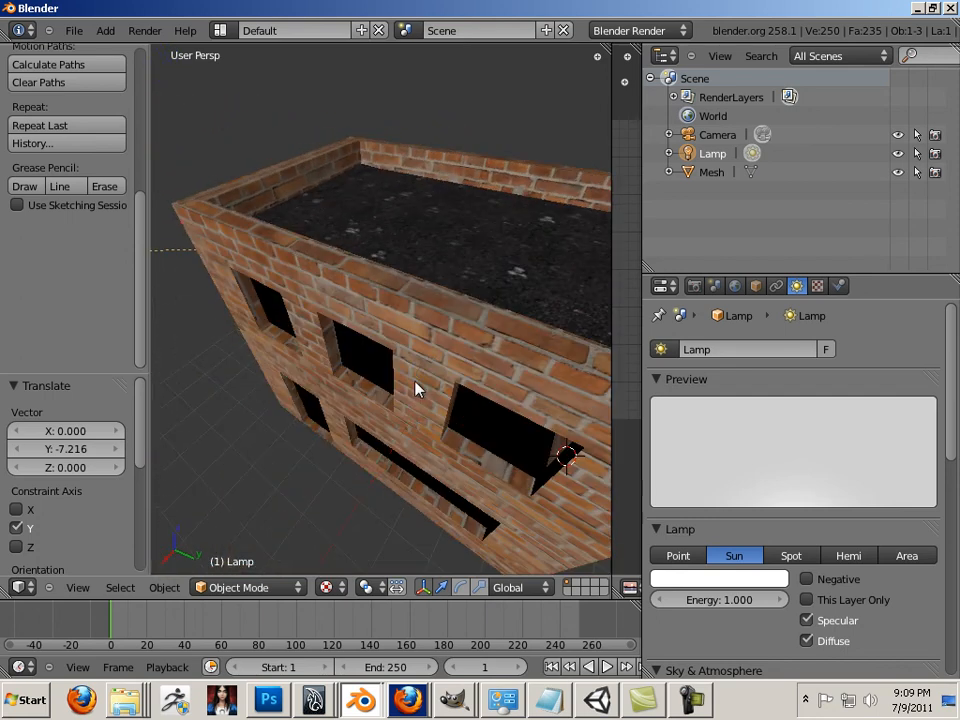
# Open the building mesh in Edit Mode with all faces selected and widen the UV editor to show its layout.
pyautogui.rightClick(422, 369)
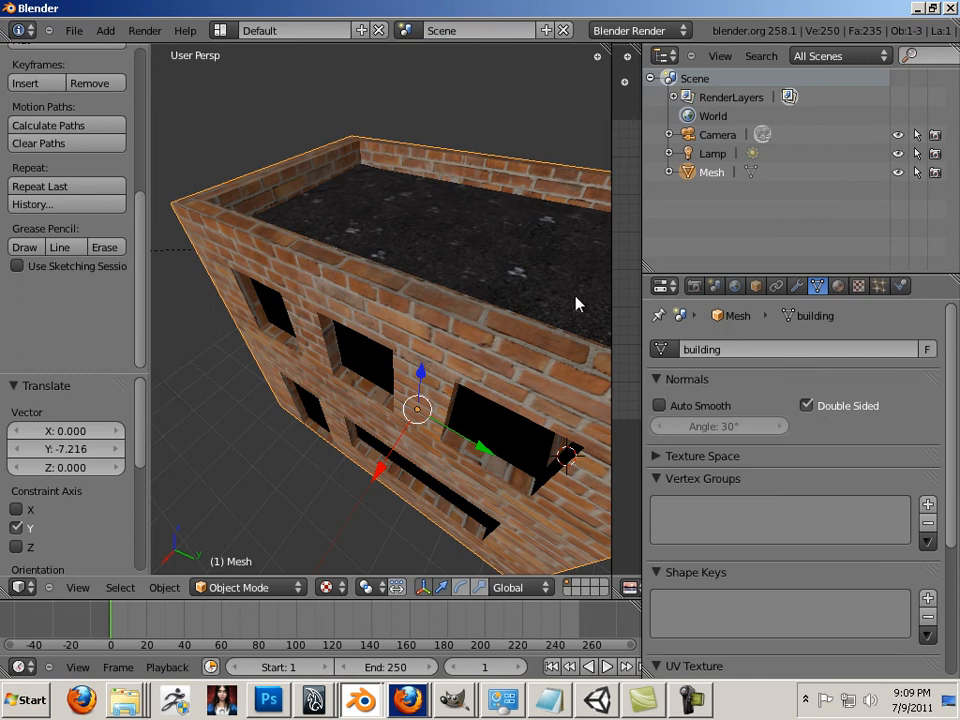
pyautogui.moveTo(611, 294); pyautogui.dragTo(514, 294)
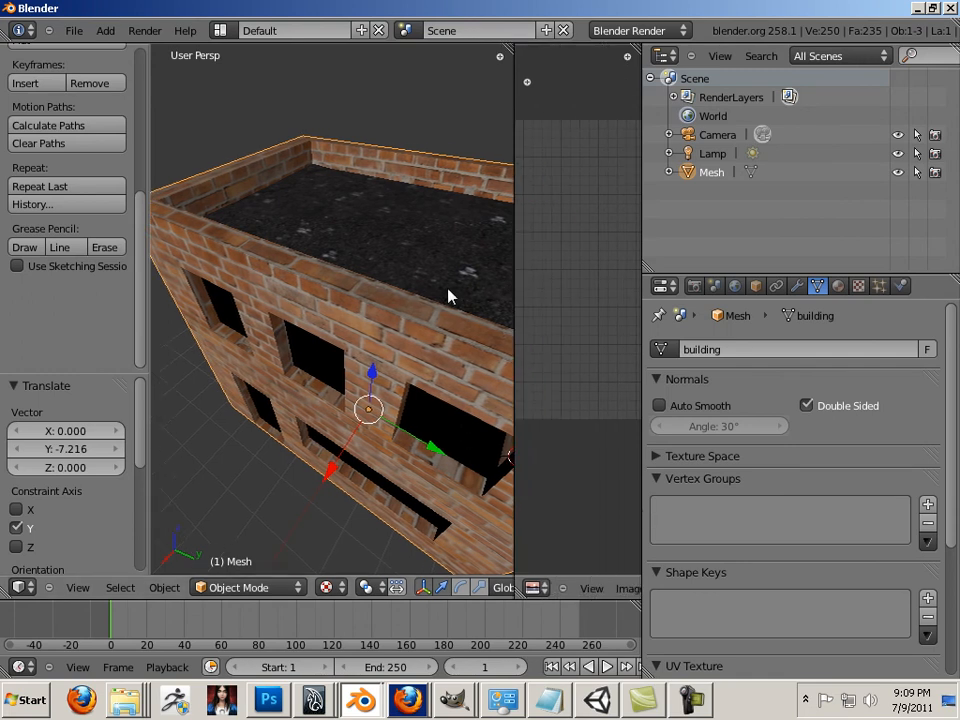
pyautogui.press('Tab')
pyautogui.press('a')
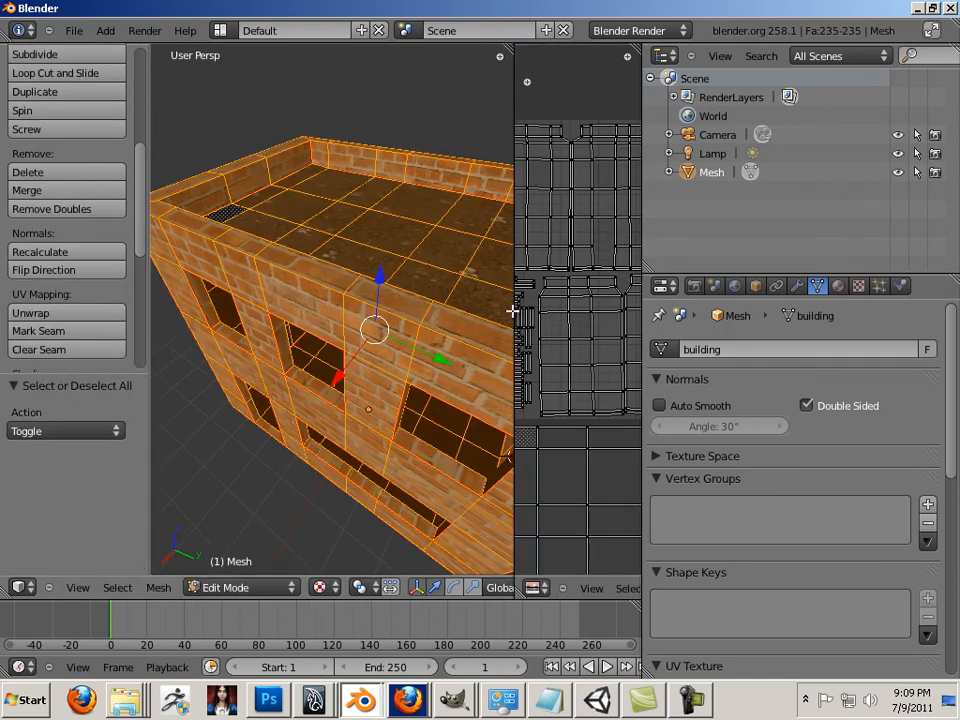
pyautogui.rightClick(516, 312)
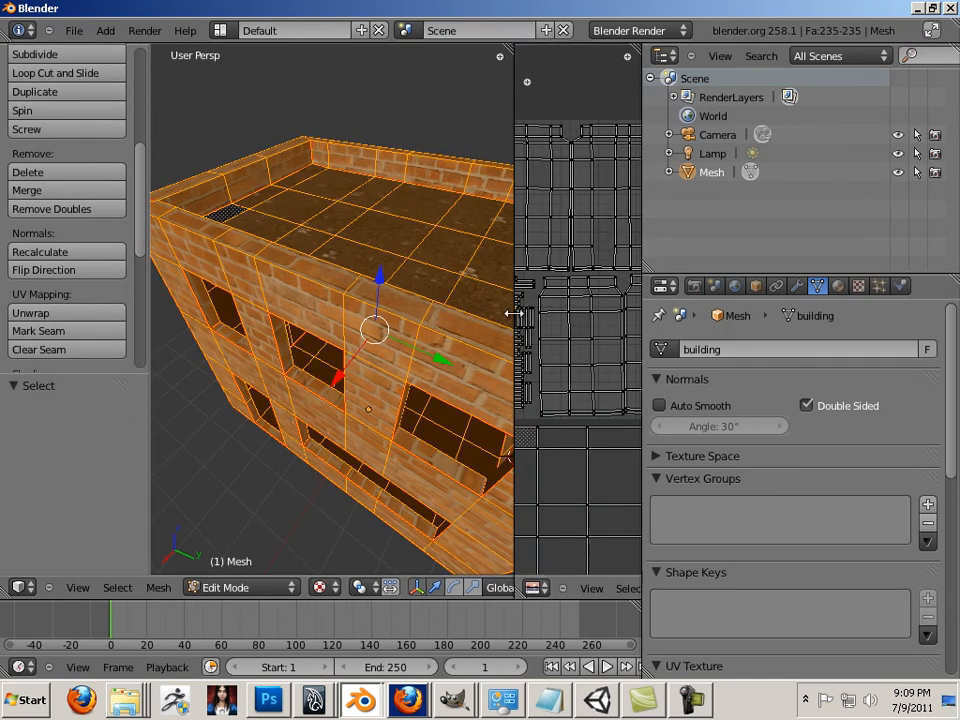
pyautogui.moveTo(516, 318); pyautogui.dragTo(356, 318)
# Select the linked roof island in the UV layout and scale it by 1.138.
pyautogui.moveTo(476, 485); pyautogui.dragTo(484, 294, button='middle')
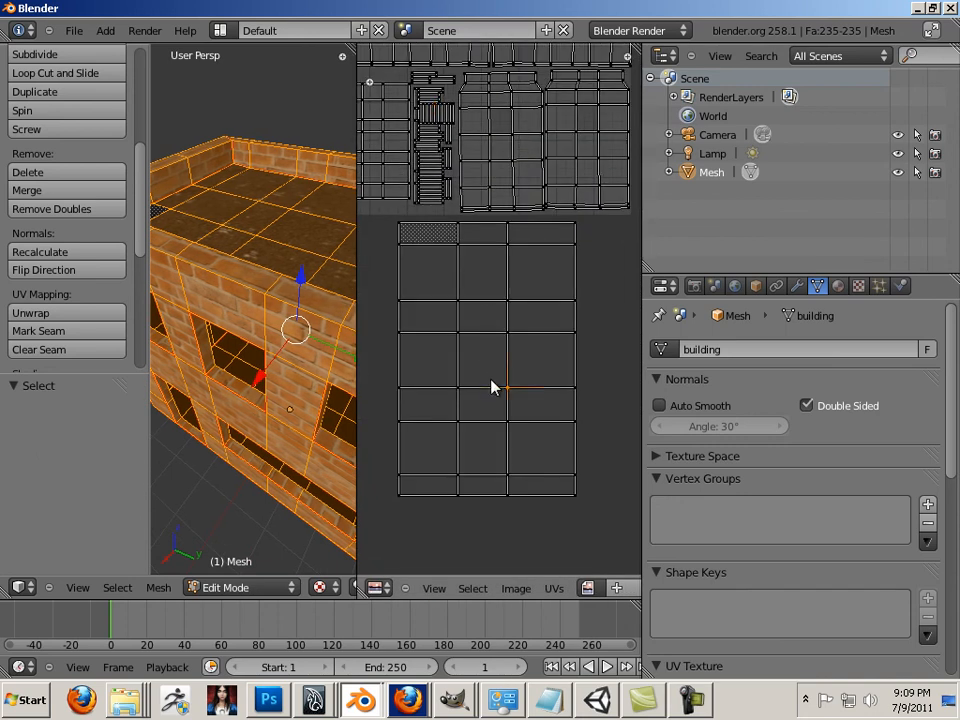
pyautogui.rightClick(493, 386)
pyautogui.press('l')
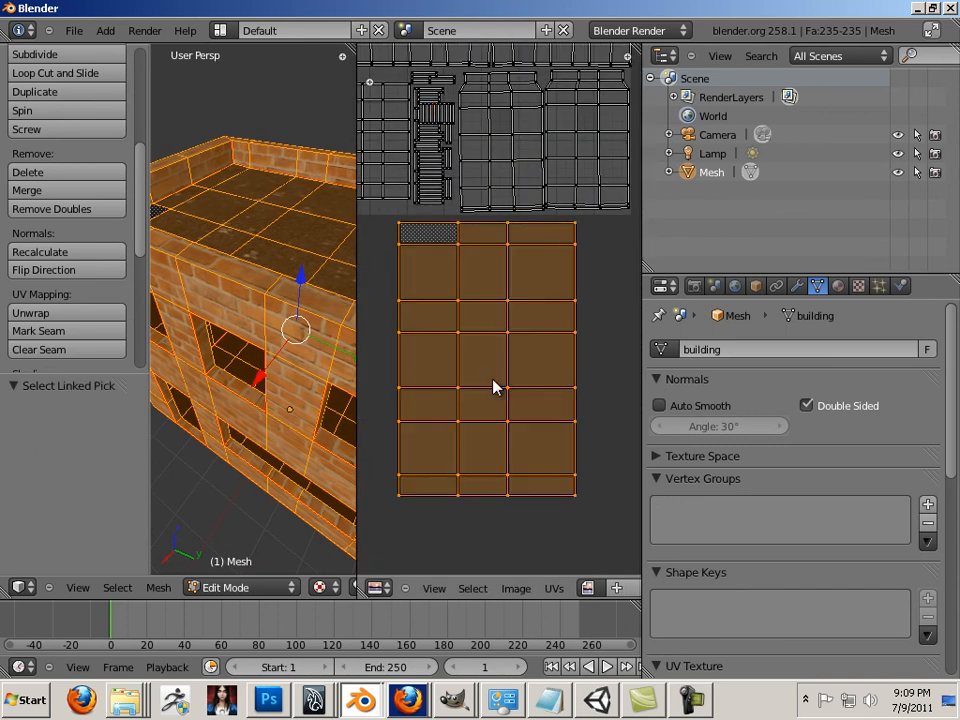
pyautogui.press('s')
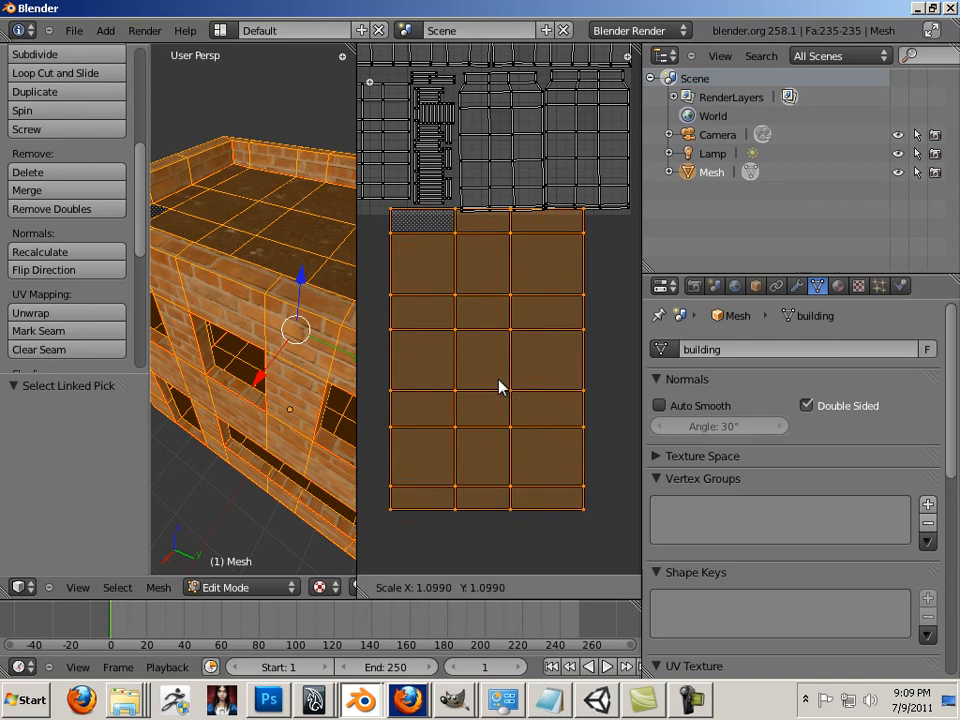
pyautogui.click(499, 387)
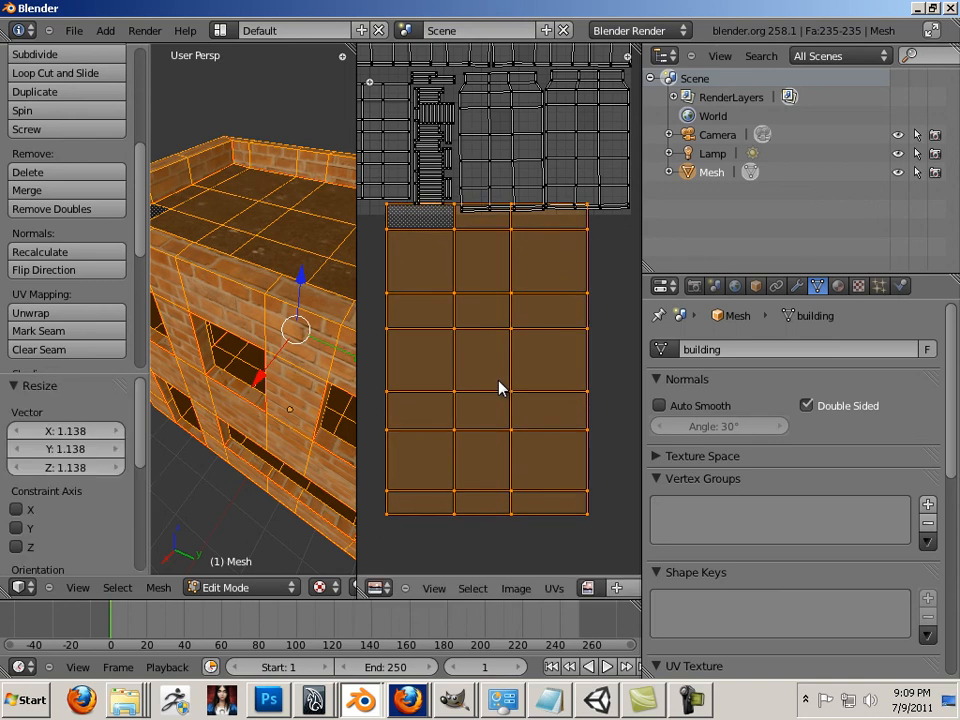
# Scale the roof UV island down by about 0.91, deselect all faces and widen the 3D view again.
pyautogui.scroll(-1, 499, 387)
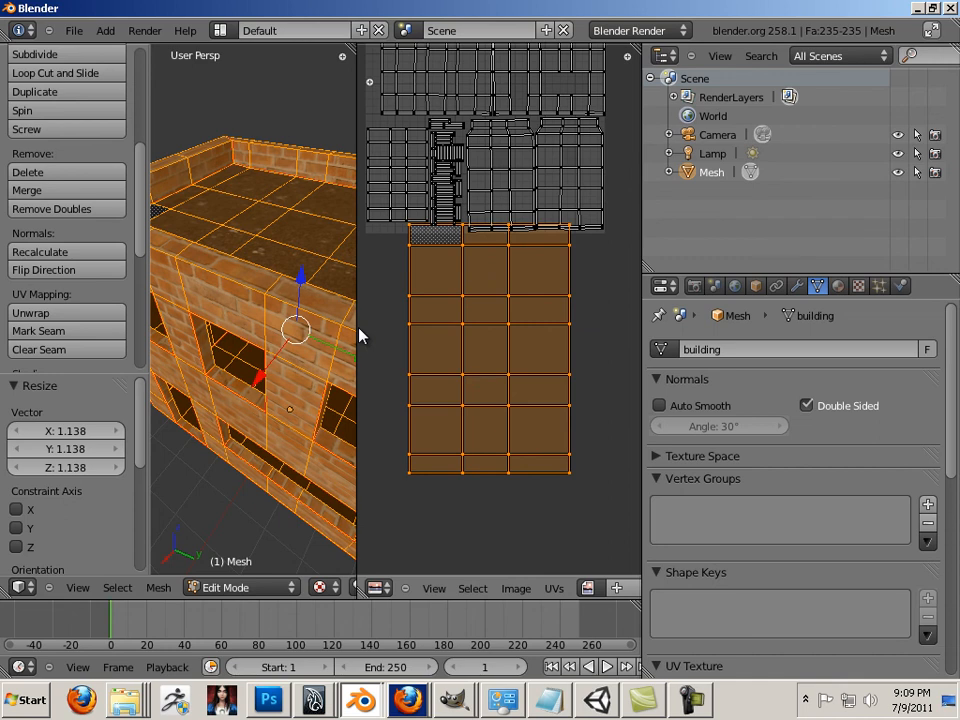
pyautogui.scroll(-1, 360, 331)
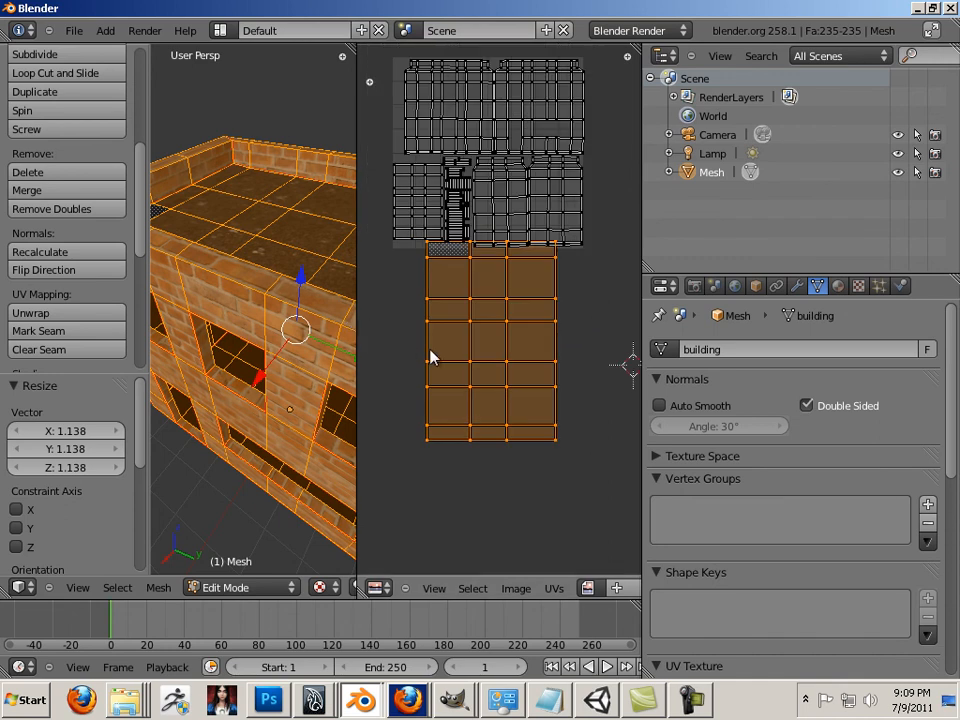
pyautogui.press('s')
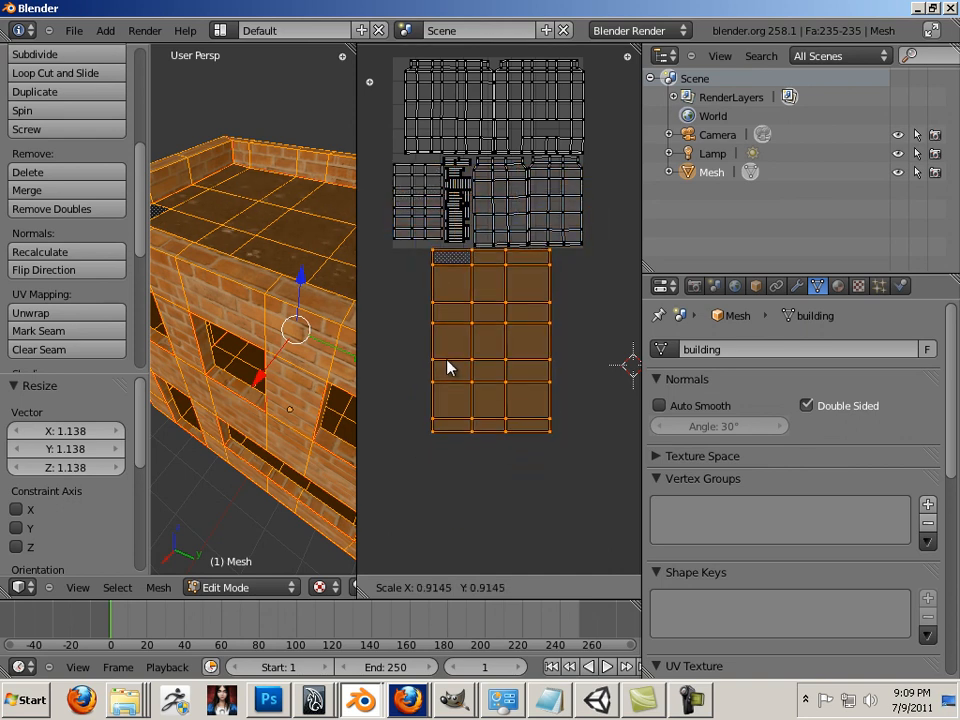
pyautogui.click(447, 368)
pyautogui.press('a')
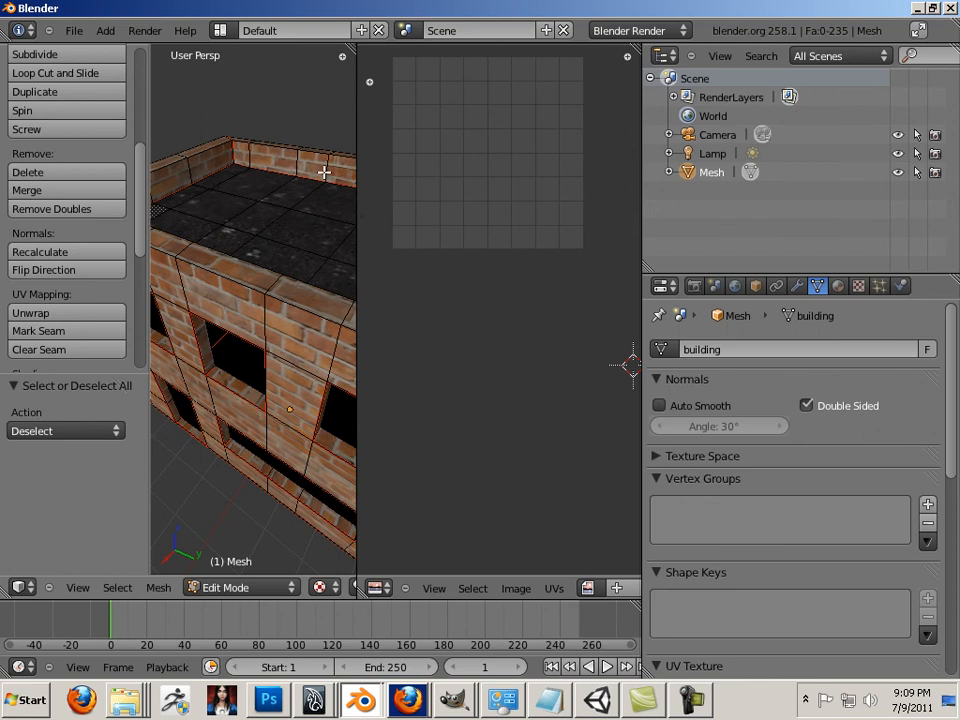
pyautogui.moveTo(358, 212); pyautogui.dragTo(606, 274)
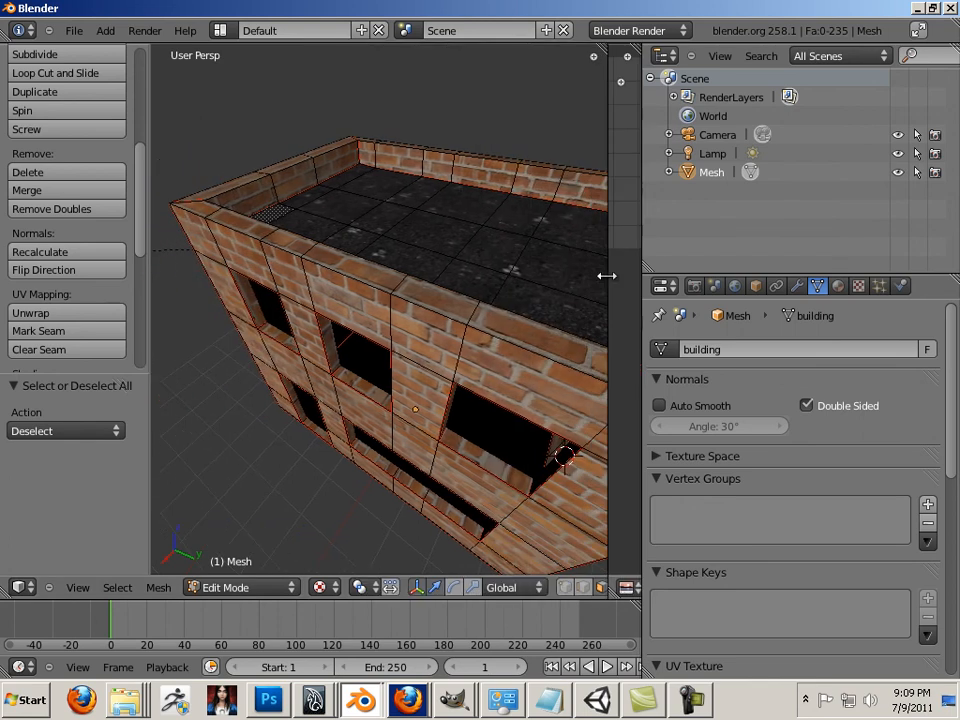
# Return the building to Object Mode and examine the brick and roof textures from several sides.
pyautogui.moveTo(510, 302); pyautogui.dragTo(420, 300, button='middle')
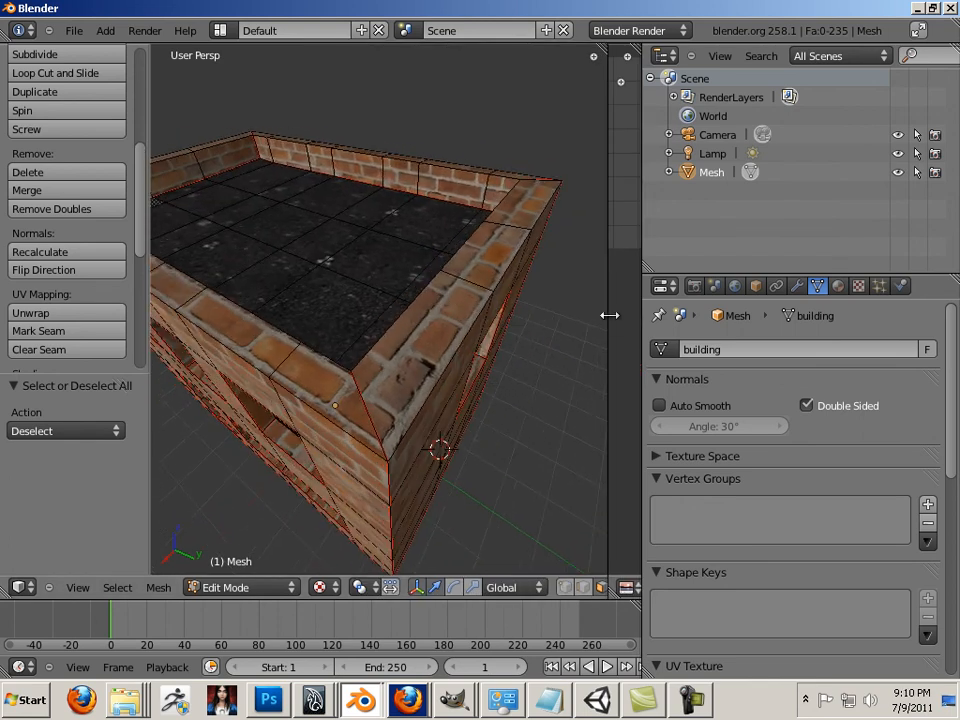
pyautogui.moveTo(608, 315); pyautogui.dragTo(301, 255)
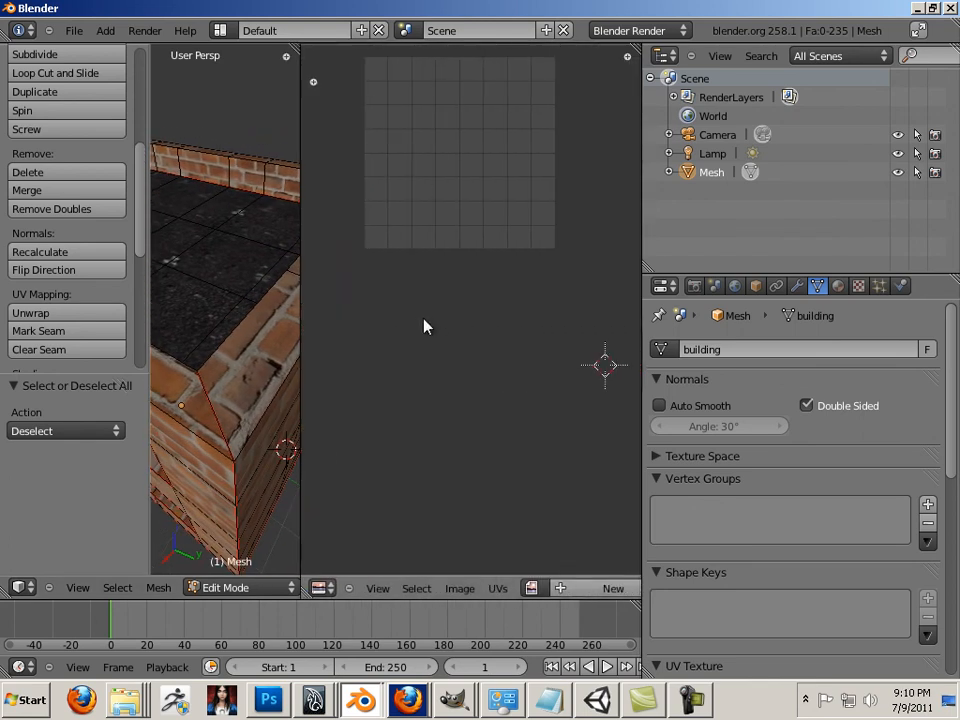
pyautogui.press('a')
pyautogui.moveTo(305, 263); pyautogui.dragTo(586, 263)
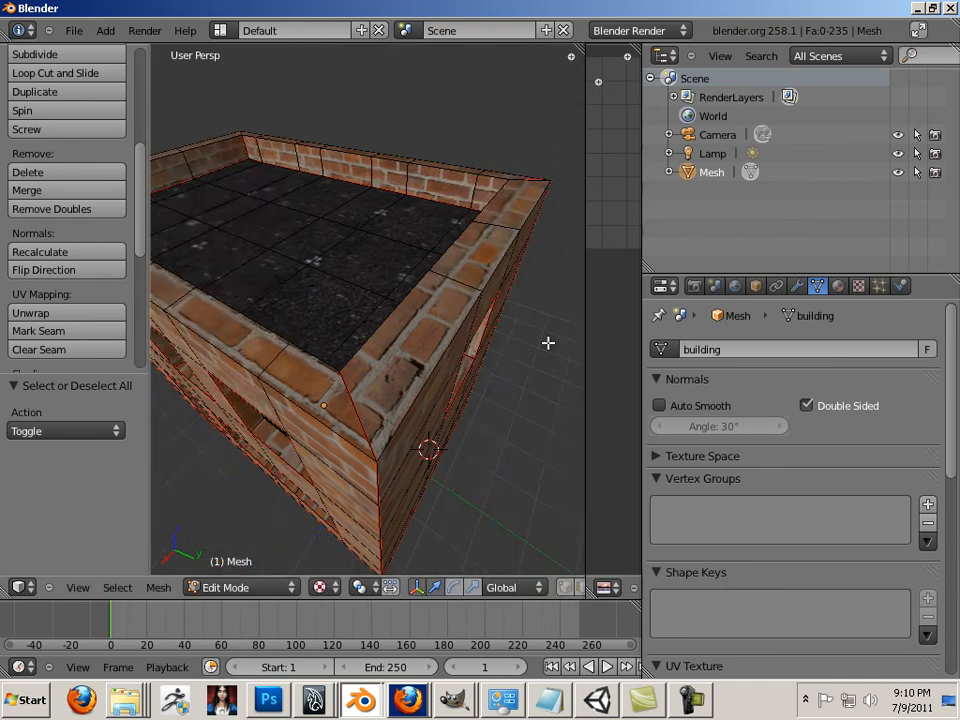
pyautogui.moveTo(549, 343); pyautogui.dragTo(417, 338, button='middle')
pyautogui.rightClick(417, 338)
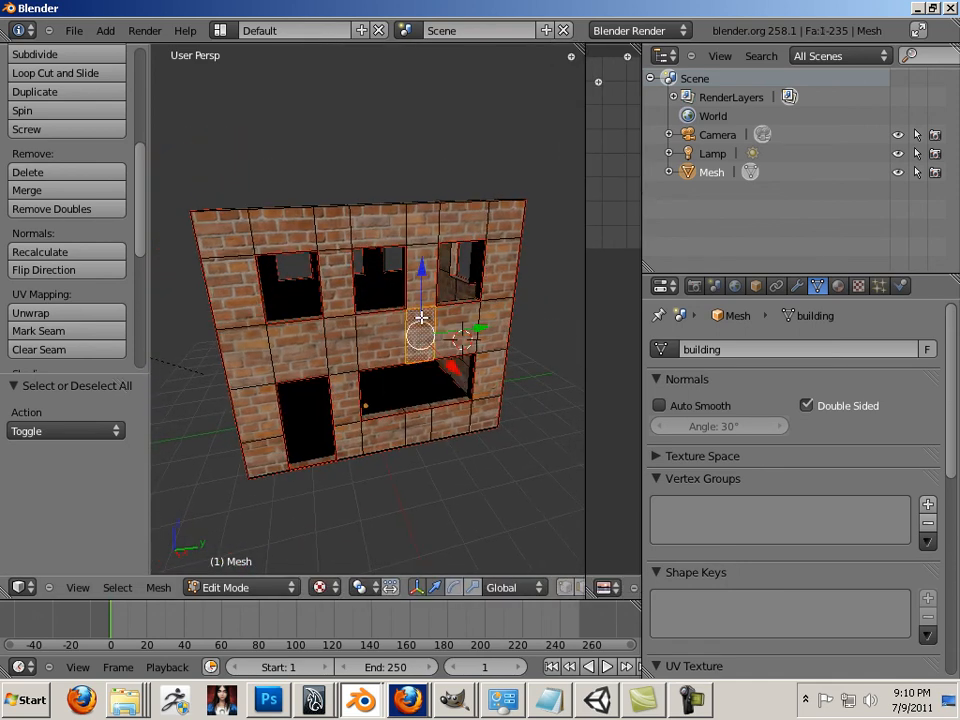
pyautogui.press('Tab')
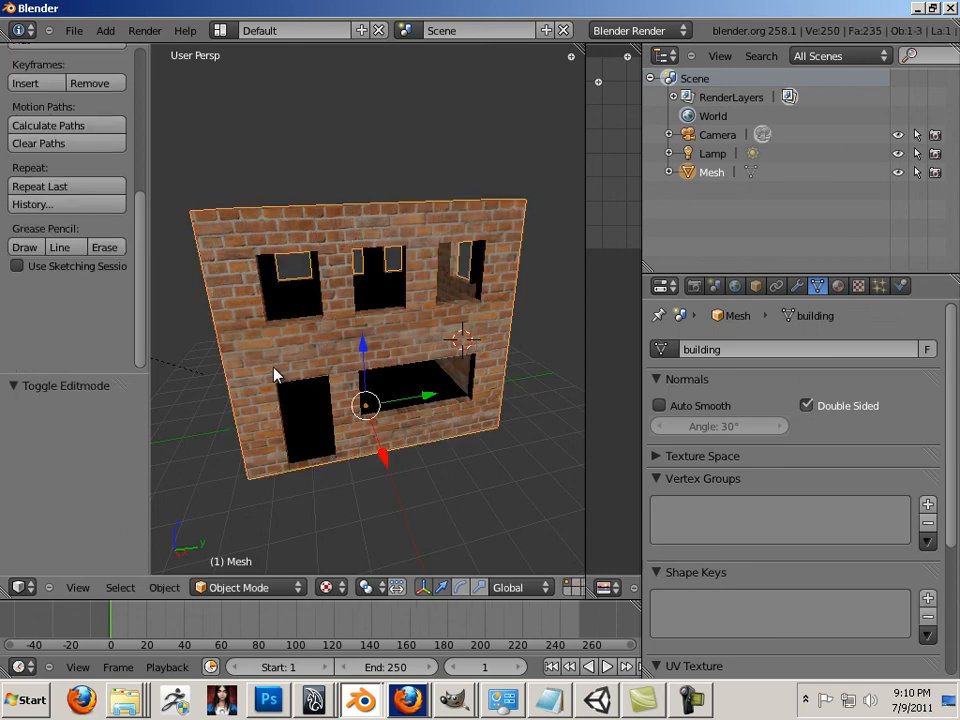
pyautogui.moveTo(480, 449); pyautogui.dragTo(443, 473, button='middle')
pyautogui.scroll(4, 441, 472)
pyautogui.scroll(-2, 437, 470)
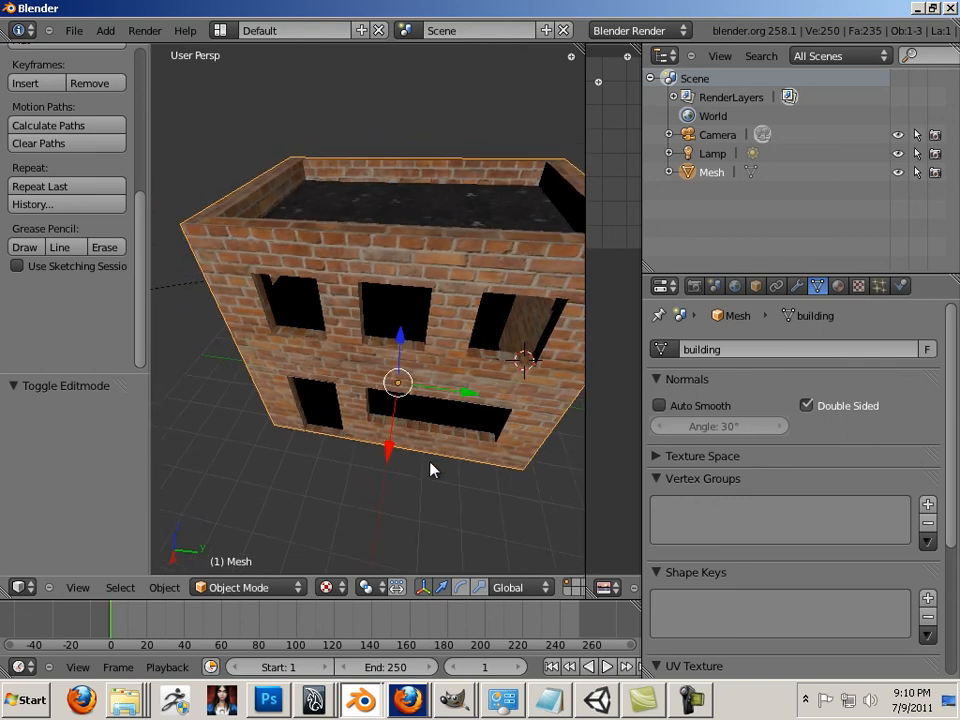
# Start a Wavefront OBJ export into the 02_Clean assets folder, choosing building_1.obj as the file to overwrite.
pyautogui.click(72, 34)
pyautogui.moveTo(96, 336)
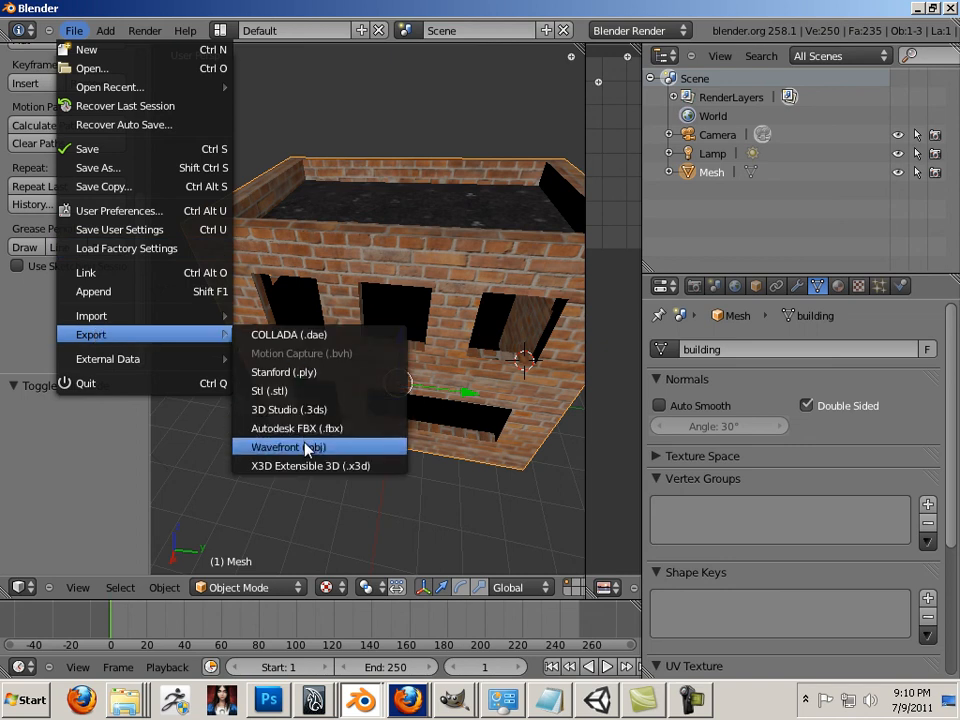
pyautogui.click(258, 447)
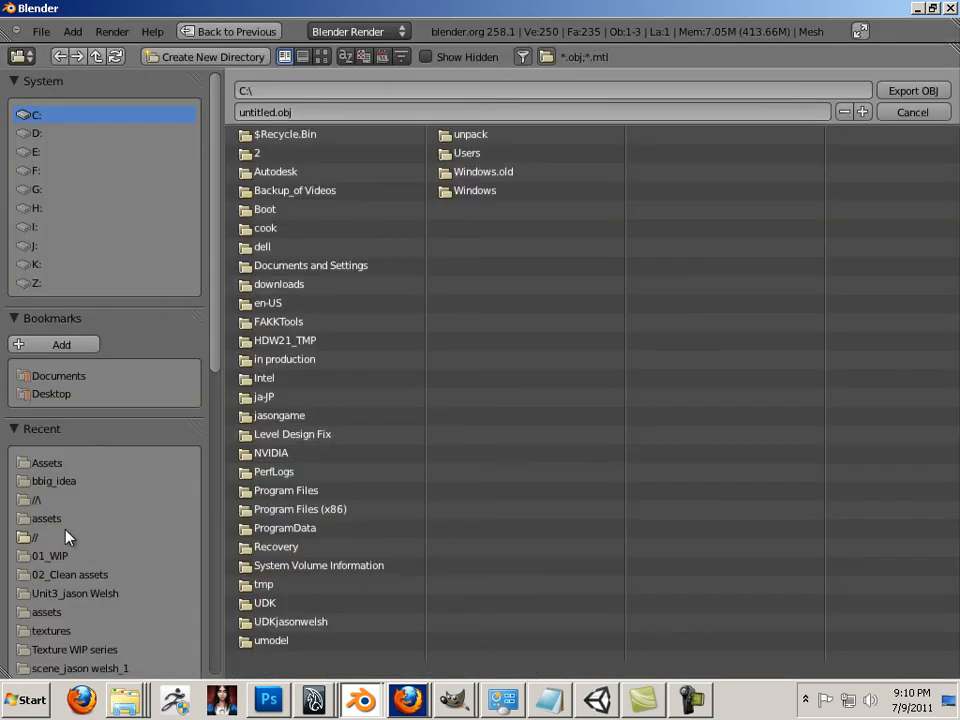
pyautogui.click(84, 576)
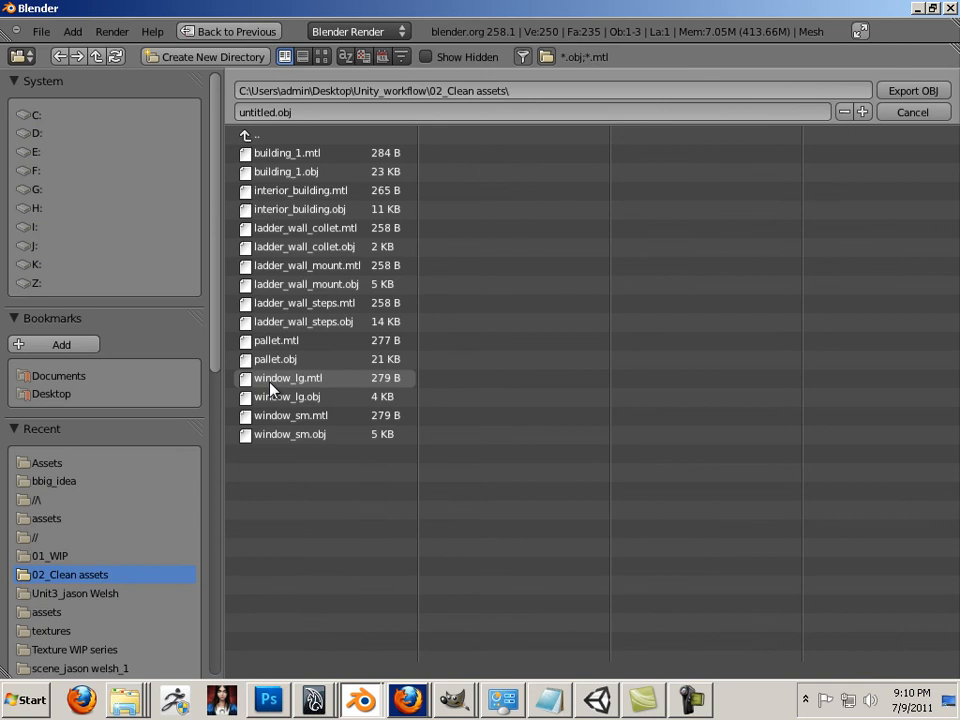
pyautogui.click(272, 172)
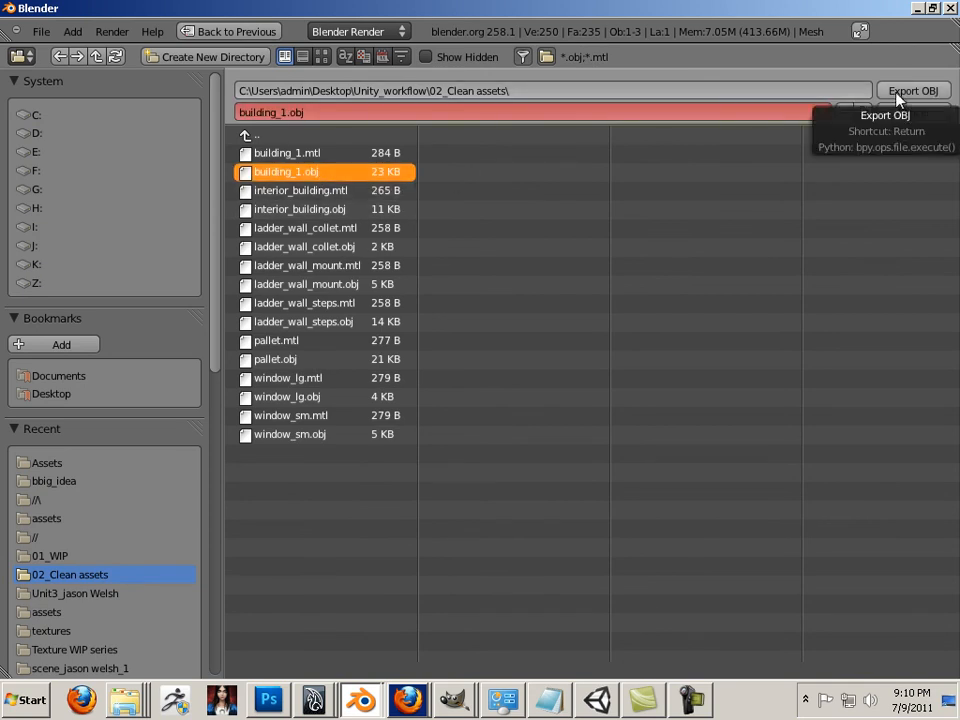
# Export building_1.obj with only Selection Only, UVs and Materials enabled, overwriting the existing file.
pyautogui.moveTo(215, 366); pyautogui.dragTo(214, 606)
pyautogui.click(17, 336)
pyautogui.click(16, 406)
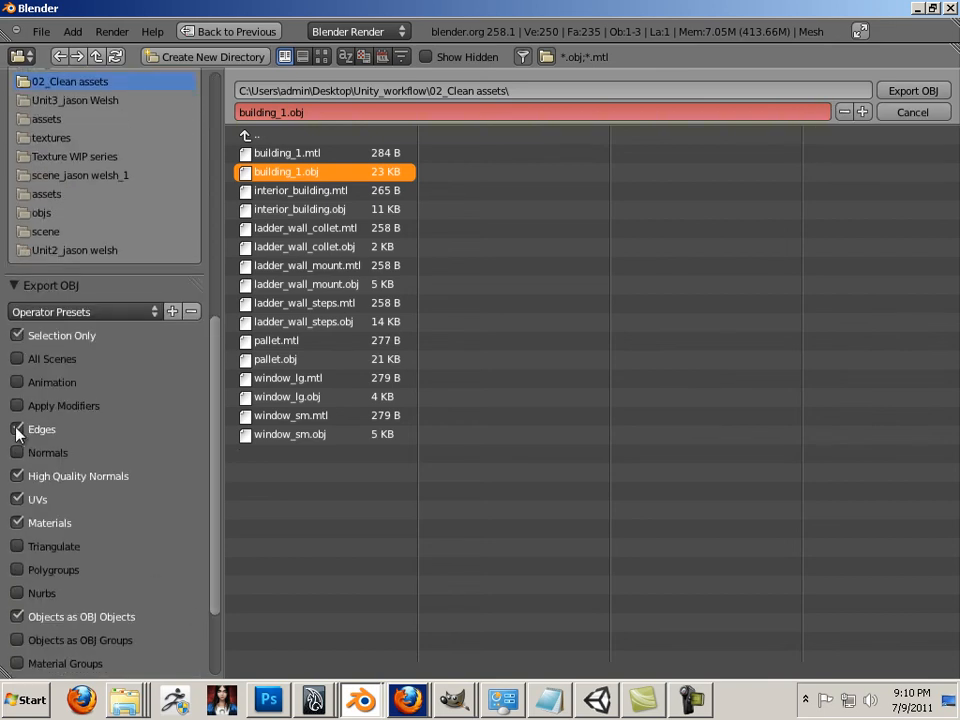
pyautogui.click(16, 429)
pyautogui.click(16, 477)
pyautogui.click(17, 499)
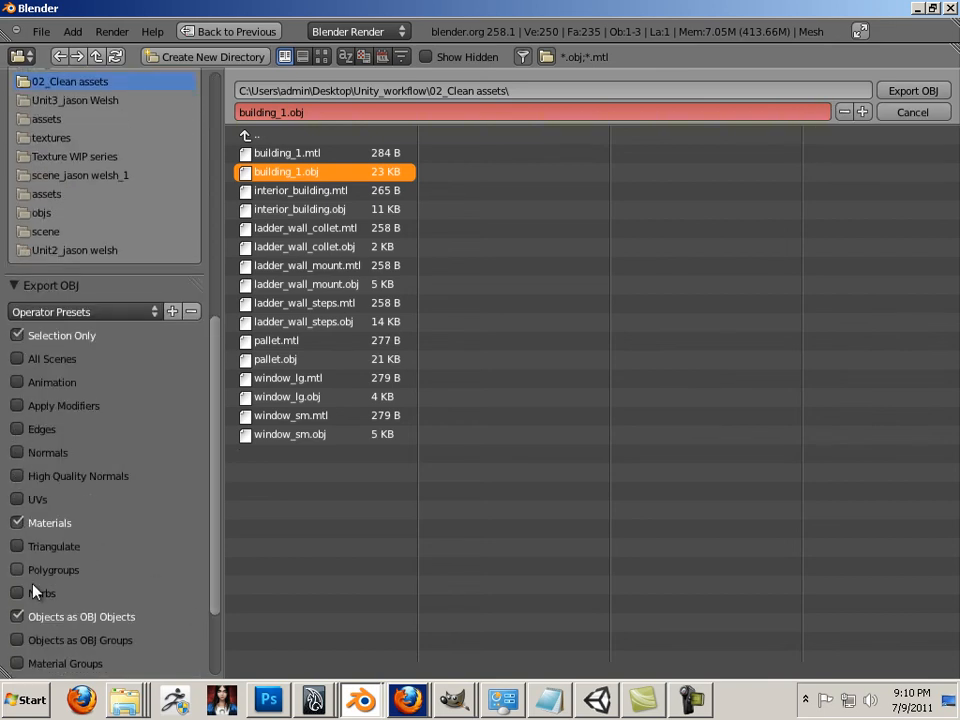
pyautogui.click(17, 499)
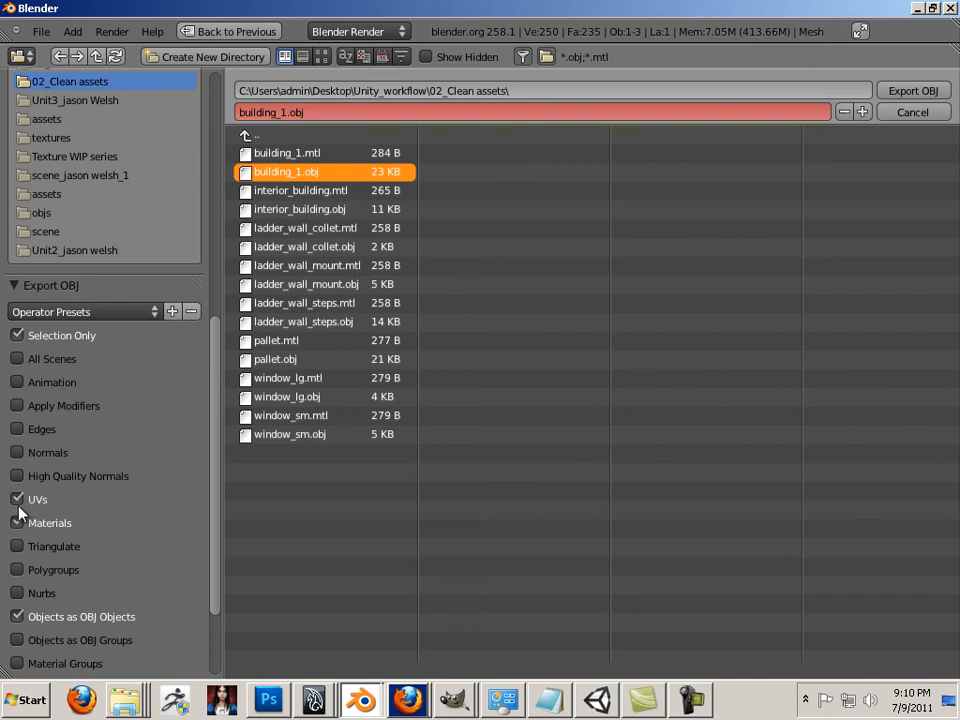
pyautogui.click(17, 616)
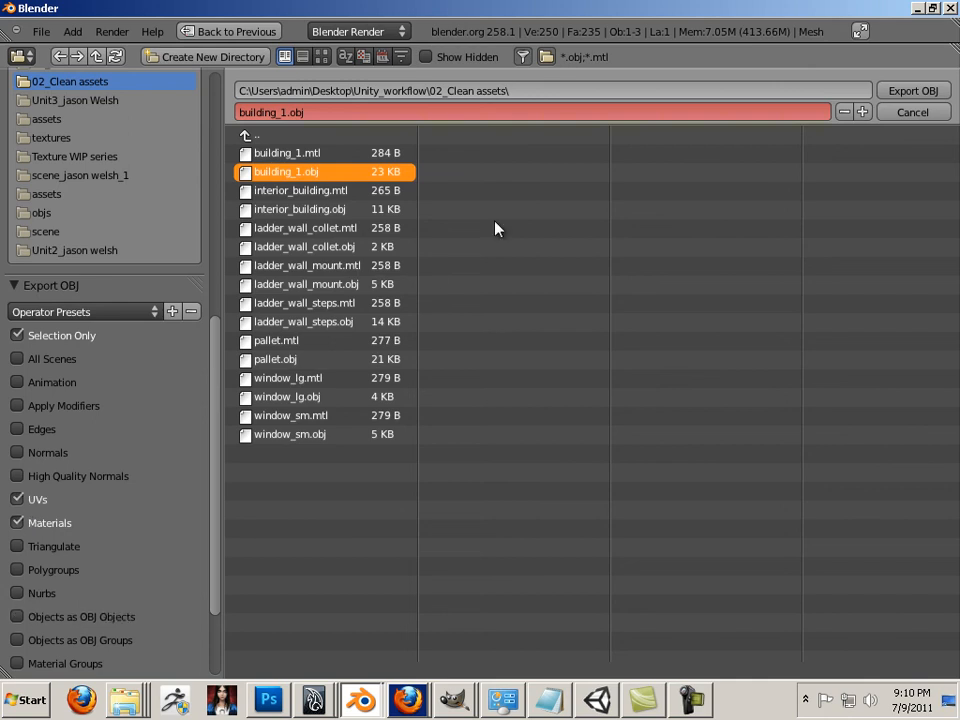
pyautogui.click(905, 92)
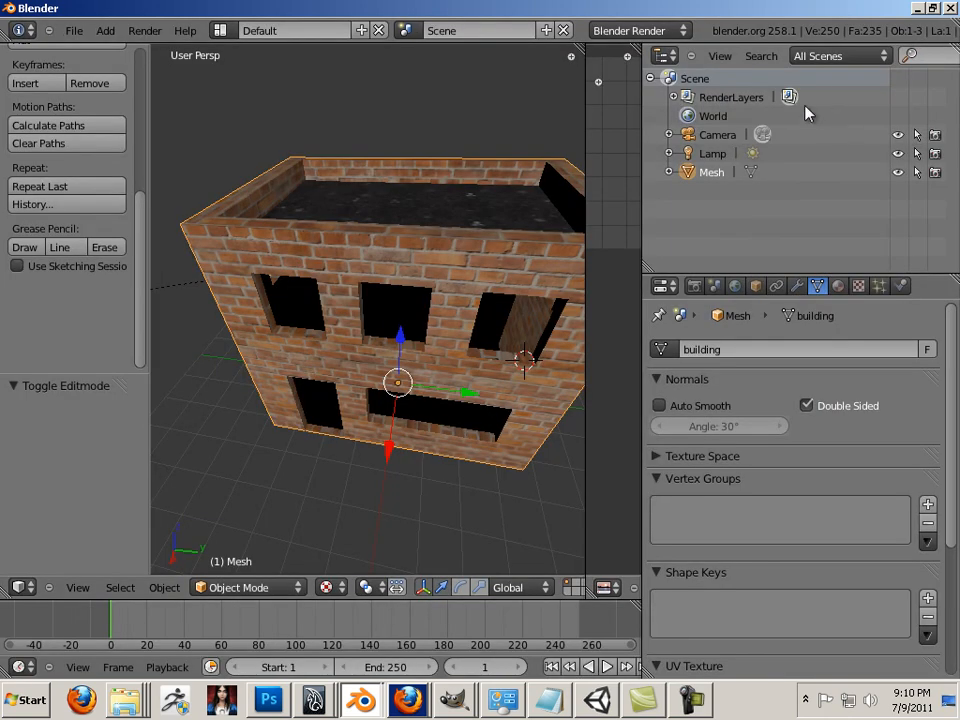
# Switch to Windows Explorer and open the 01_WIP folder inside Unity_workflow.
pyautogui.rightClick(125, 700)
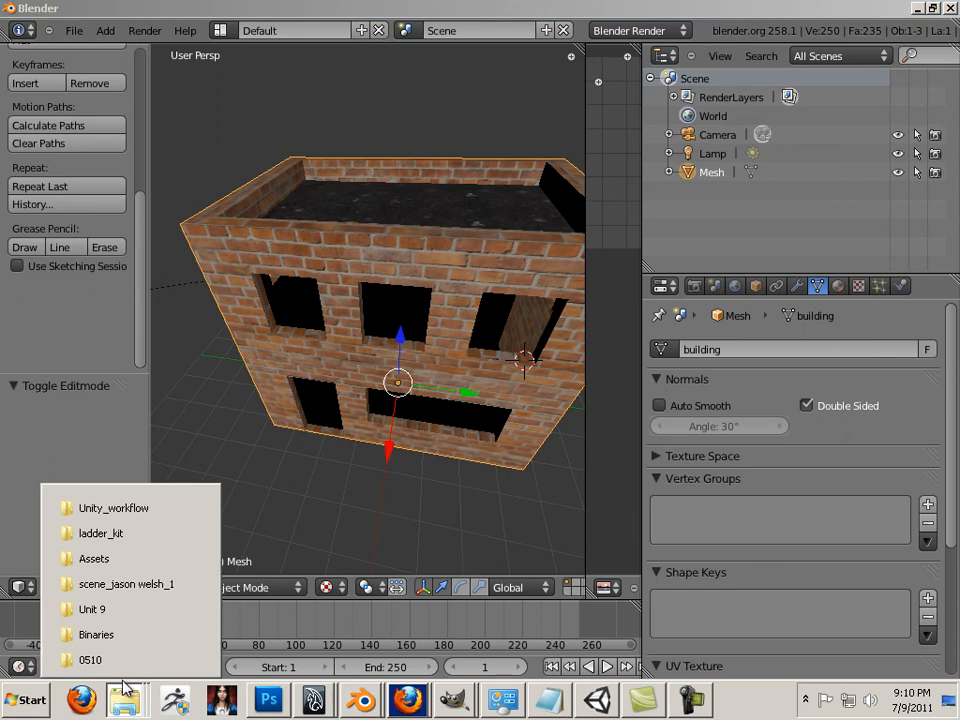
pyautogui.click(113, 516)
pyautogui.click(407, 343)
pyautogui.doubleClick(446, 176)
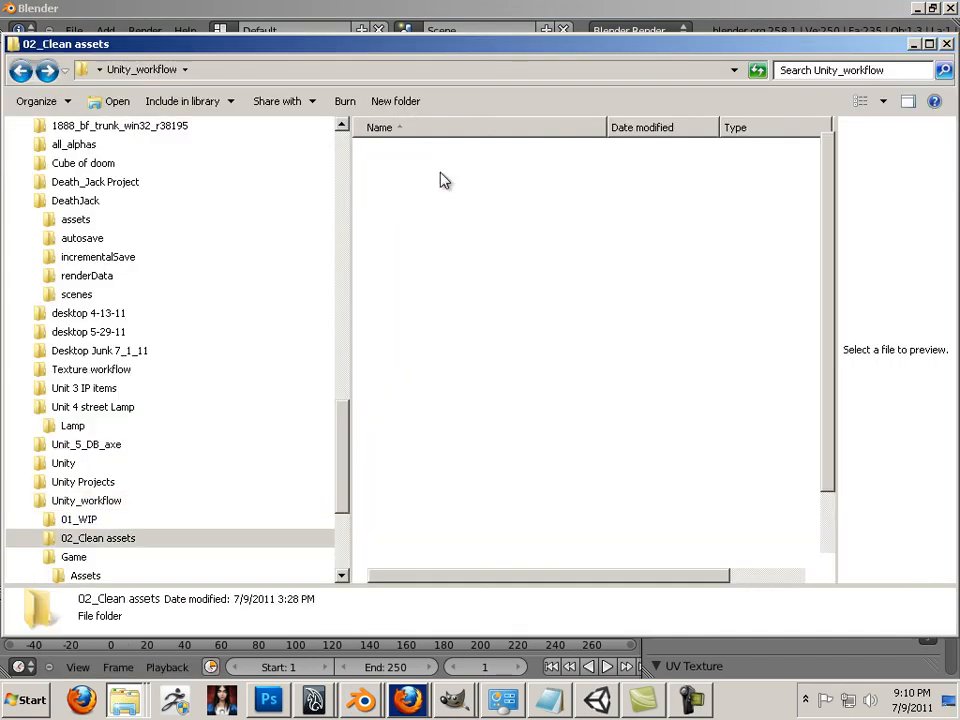
pyautogui.click(20, 70)
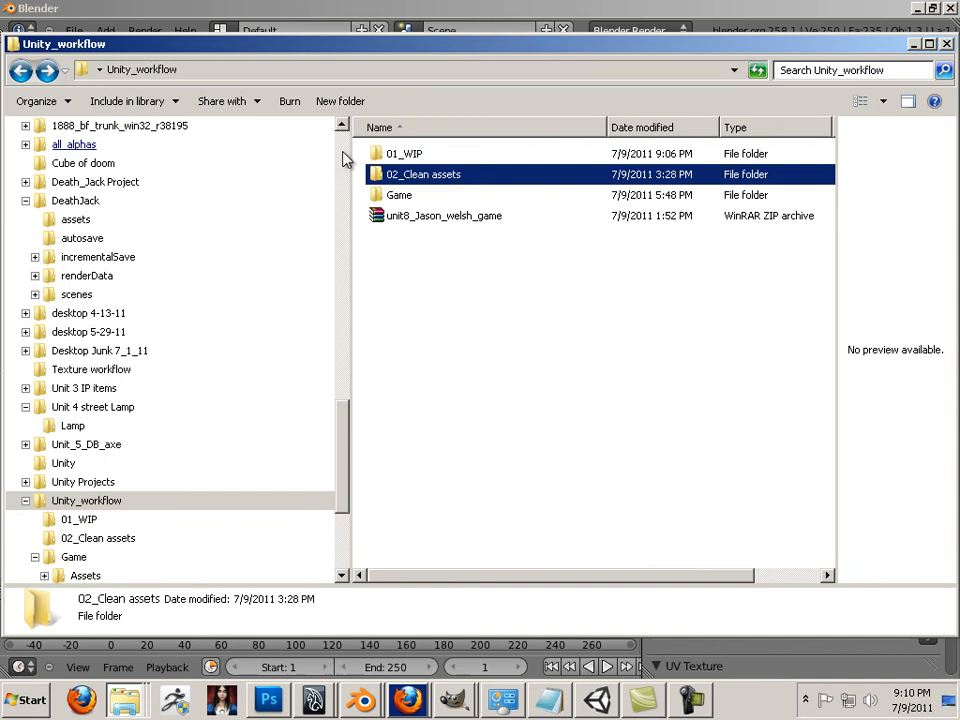
pyautogui.doubleClick(421, 156)
pyautogui.click(441, 175)
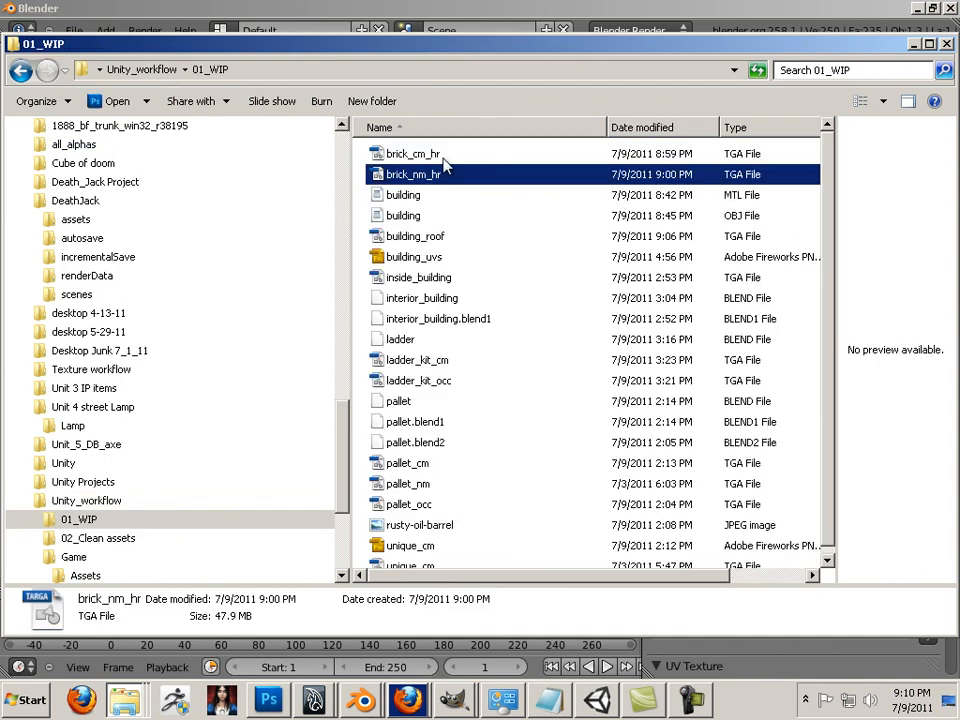
pyautogui.keyDown('ctrl'); pyautogui.click(440, 156); pyautogui.keyUp('ctrl')
pyautogui.rightClick(428, 176)
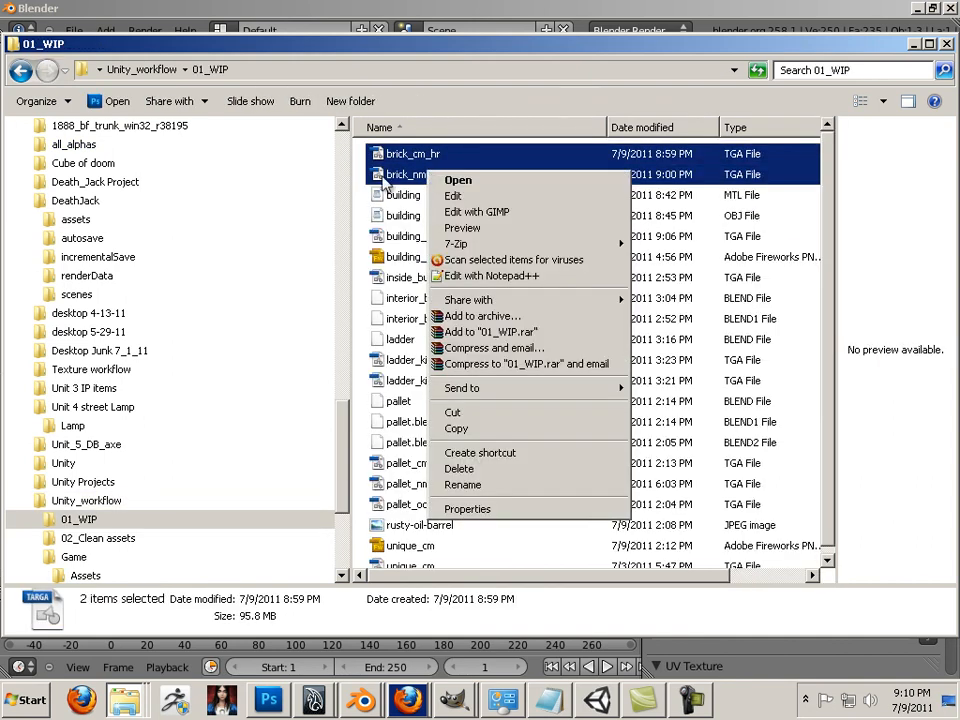
pyautogui.click(428, 176)
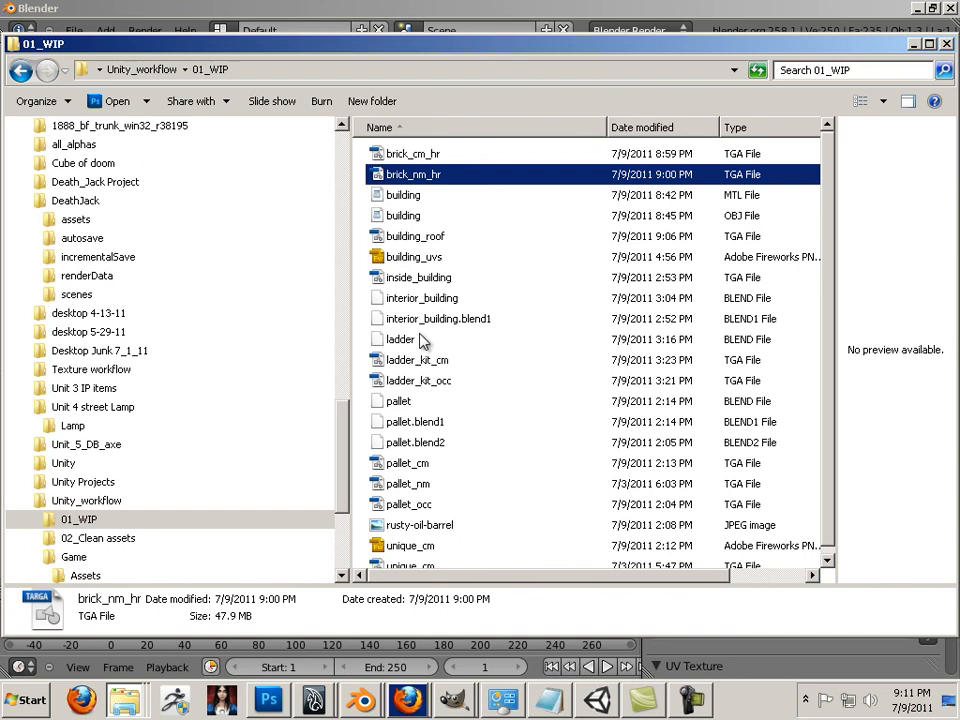
# Copy the brick_cm_hr, brick_nm_hr and building_roof textures from 01_WIP into the 02_Clean assets folder.
pyautogui.scroll(-1, 420, 362)
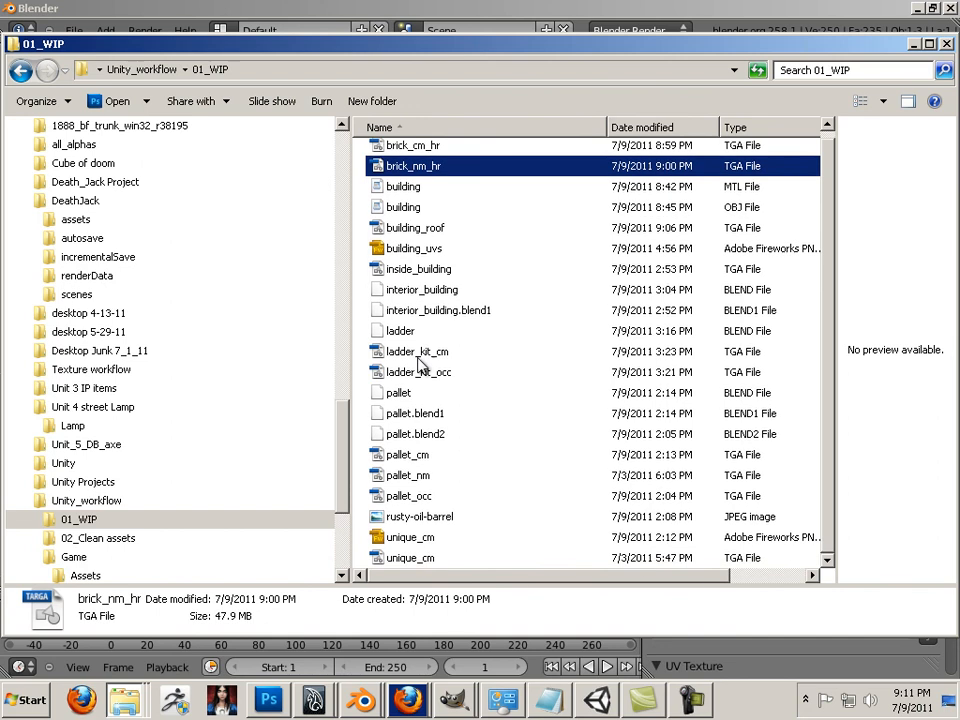
pyautogui.click(425, 229)
pyautogui.keyDown('ctrl'); pyautogui.click(421, 167); pyautogui.keyUp('ctrl')
pyautogui.scroll(1, 421, 167)
pyautogui.keyDown('ctrl'); pyautogui.click(418, 154); pyautogui.keyUp('ctrl')
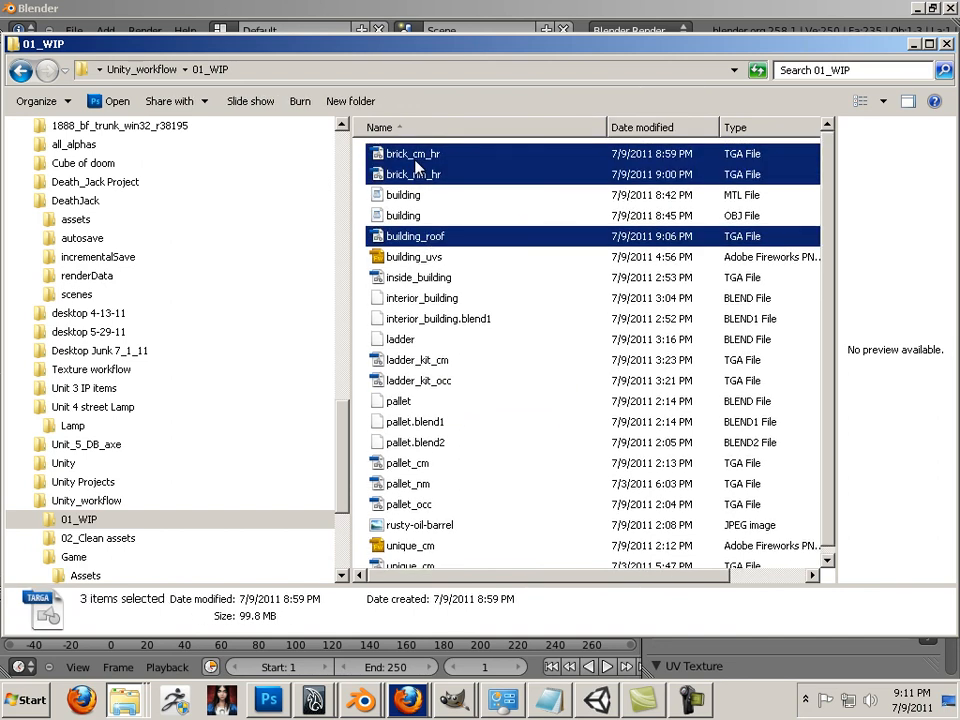
pyautogui.rightClick(416, 161)
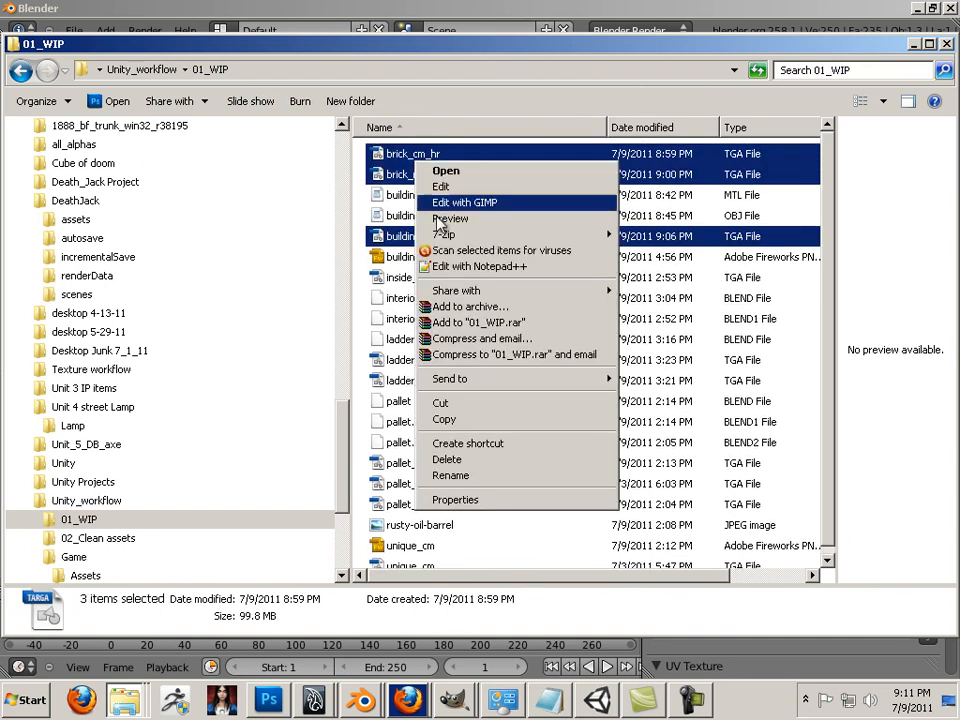
pyautogui.click(476, 421)
pyautogui.click(100, 539)
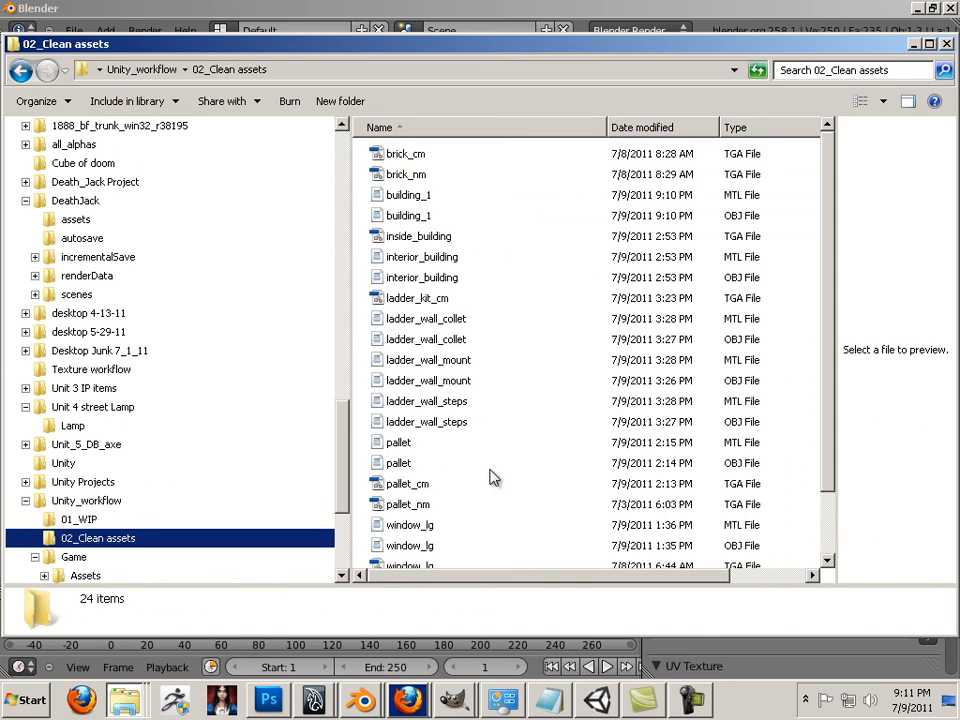
pyautogui.rightClick(530, 356)
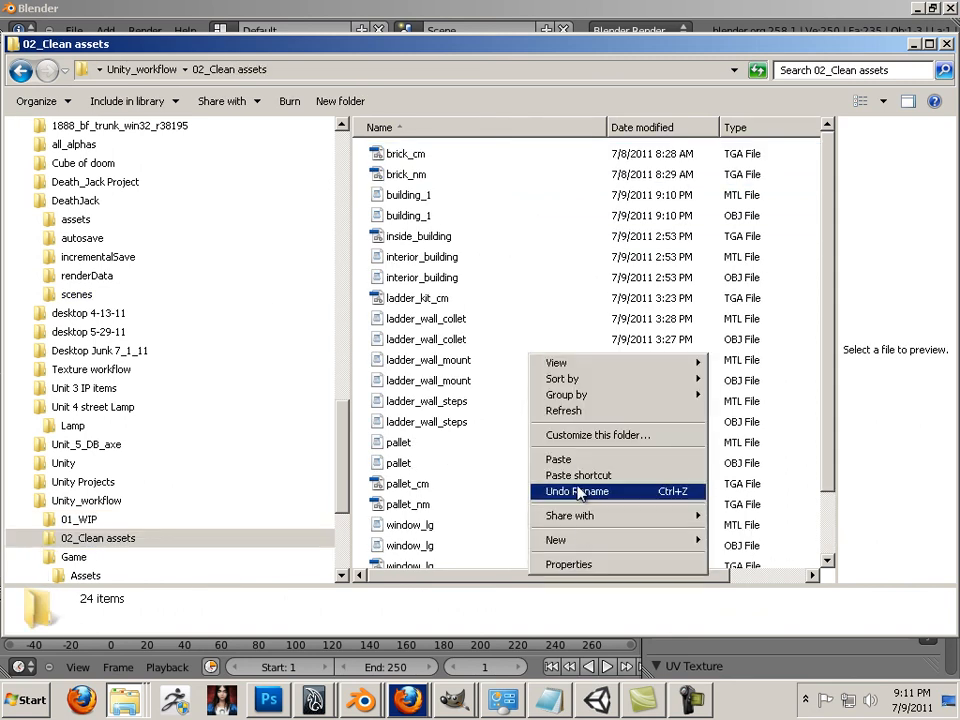
pyautogui.click(570, 460)
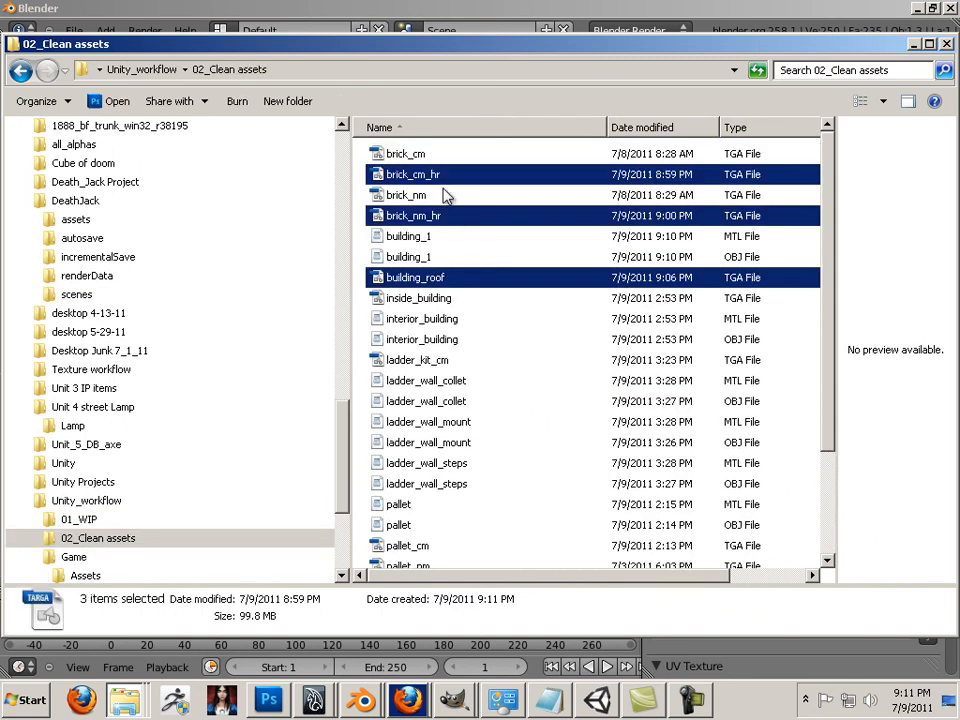
# Open the building_1 MTL file in WordPad and shorten the Roof material's map_Kd path to building_roof.tga.
pyautogui.click(422, 256)
pyautogui.click(418, 238)
pyautogui.doubleClick(418, 238)
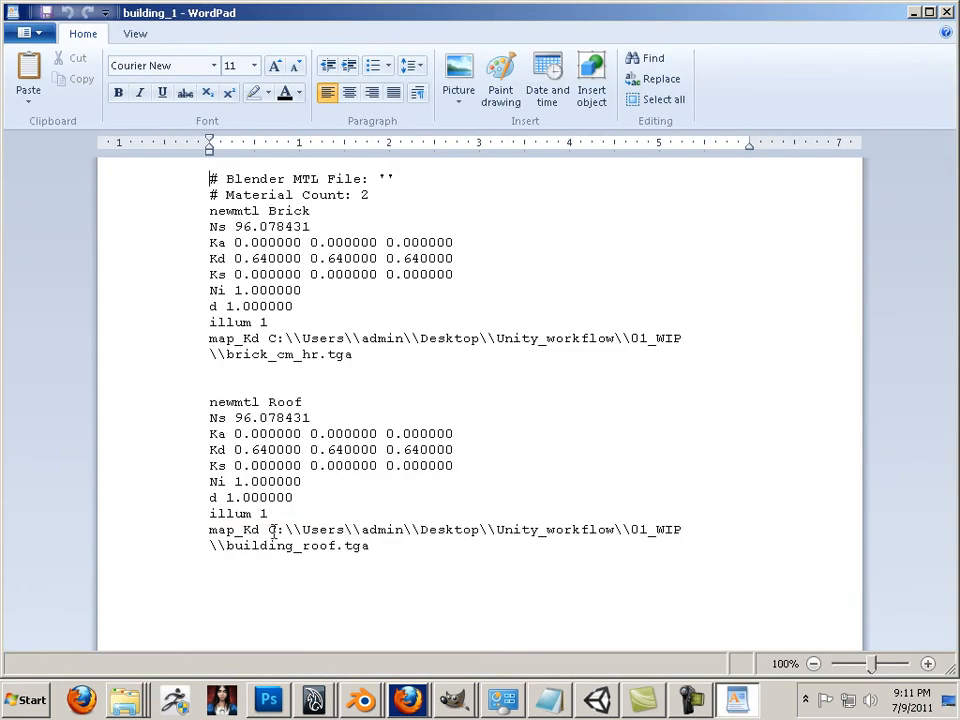
pyautogui.moveTo(267, 530); pyautogui.dragTo(301, 546)
pyautogui.moveTo(238, 545); pyautogui.dragTo(218, 556)
pyautogui.press('Delete')
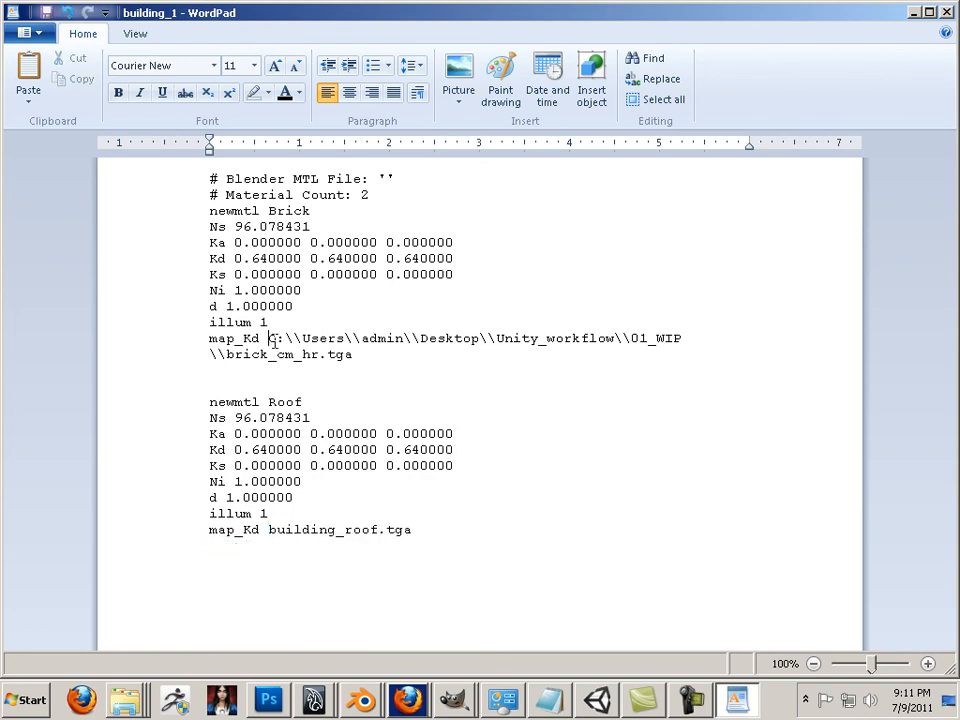
# Shorten the Brick material's map_Kd path to brick_cm_hr.tga and save the MTL file.
pyautogui.moveTo(268, 338); pyautogui.dragTo(213, 362)
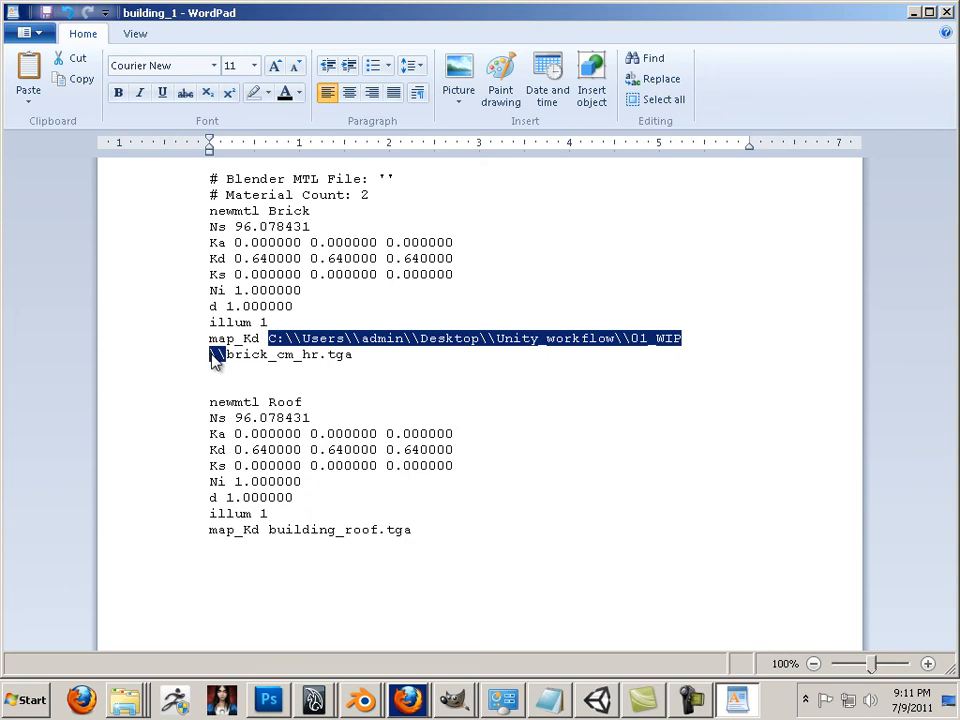
pyautogui.press('Delete')
pyautogui.click(38, 36)
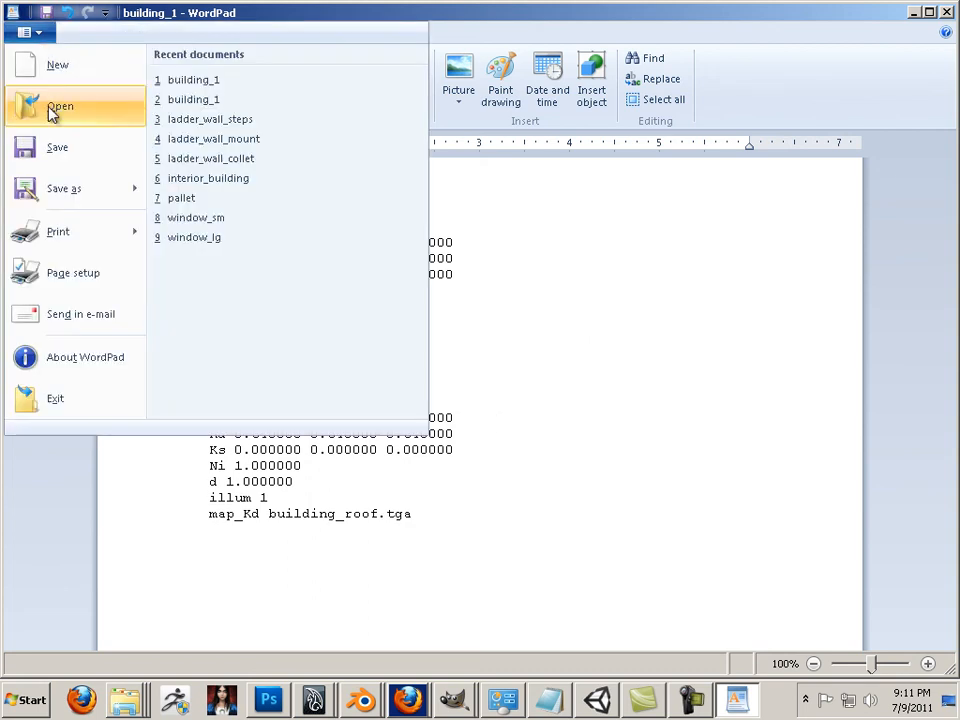
pyautogui.click(57, 147)
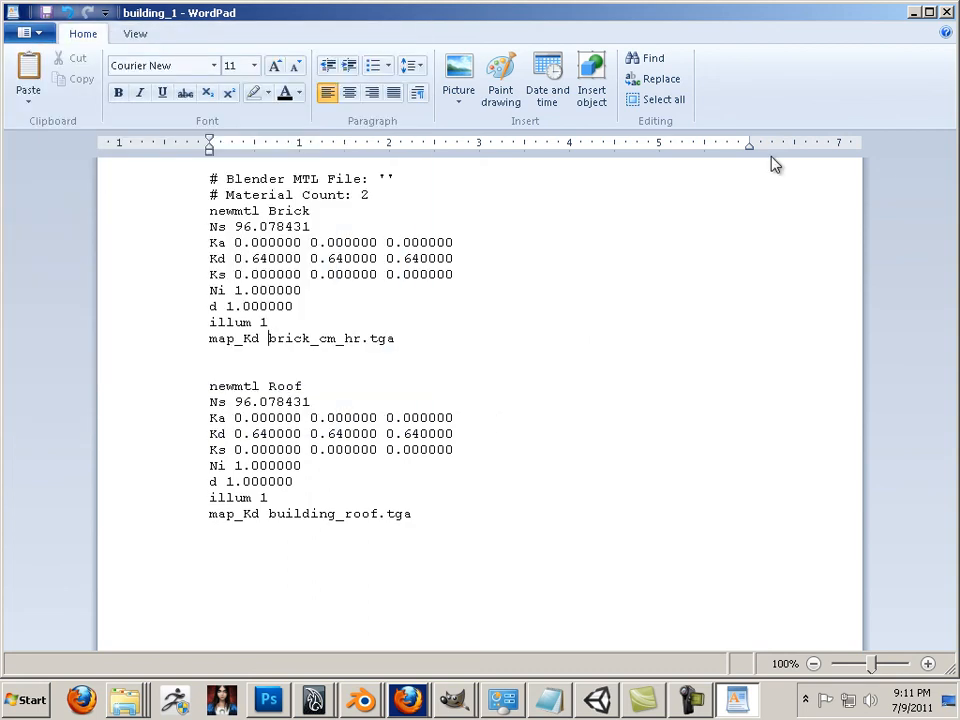
# Review the material count and material names in the MTL file, then reopen it to check the saved paths and close it.
pyautogui.moveTo(371, 197); pyautogui.dragTo(345, 196)
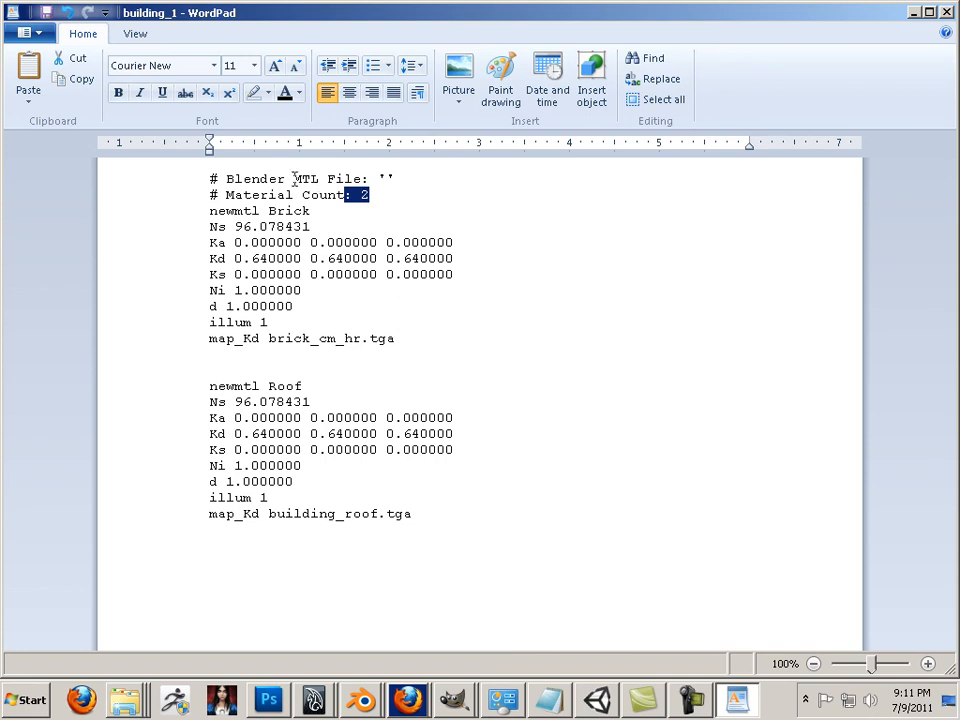
pyautogui.doubleClick(280, 211)
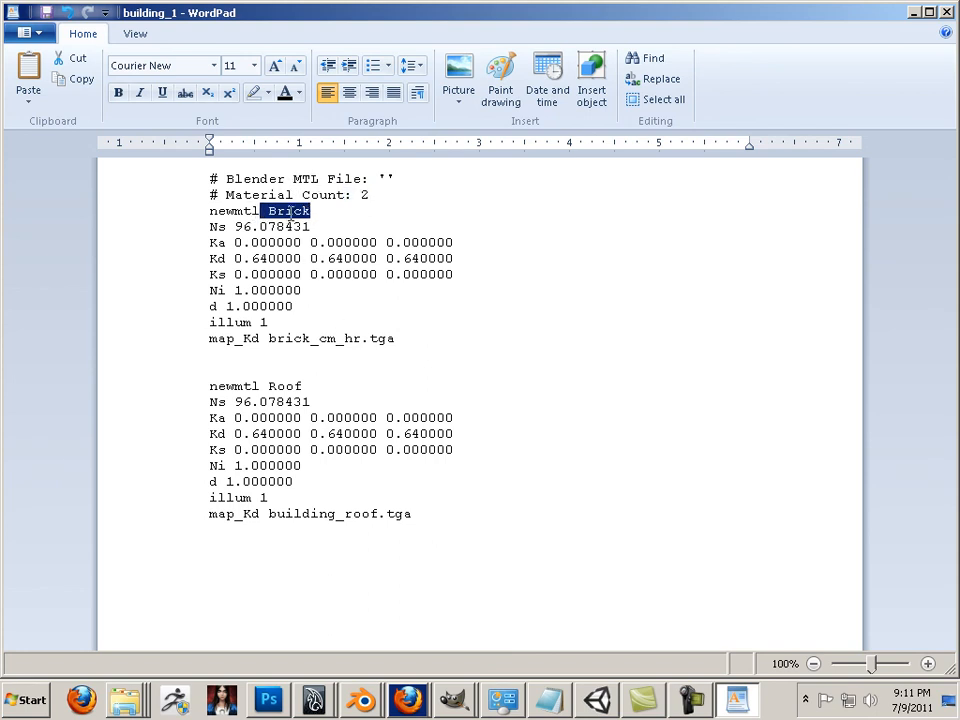
pyautogui.doubleClick(282, 386)
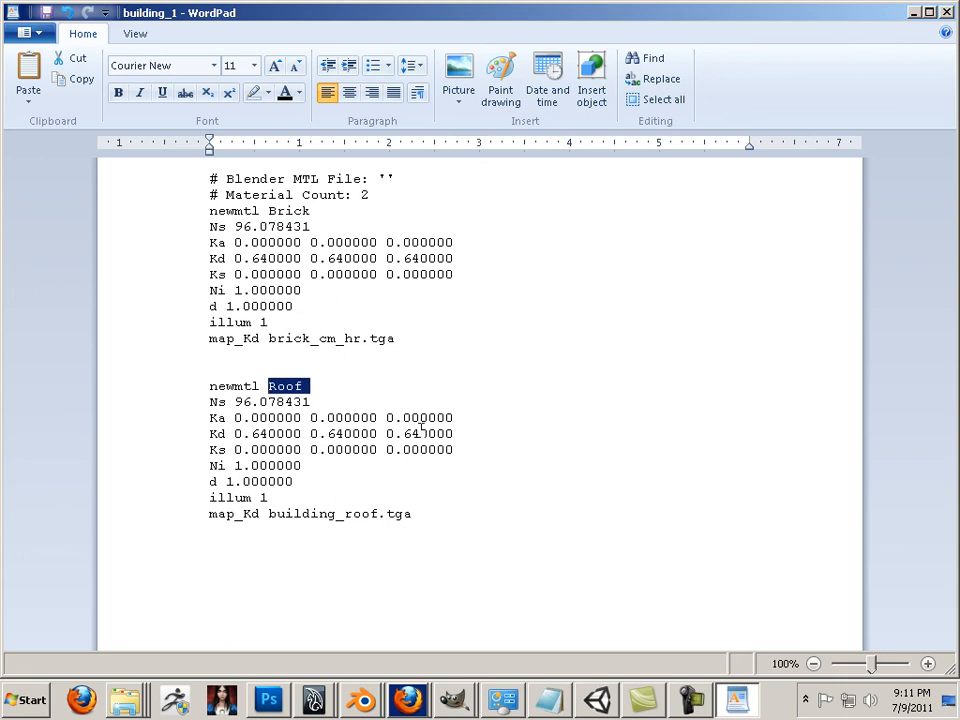
pyautogui.click(947, 14)
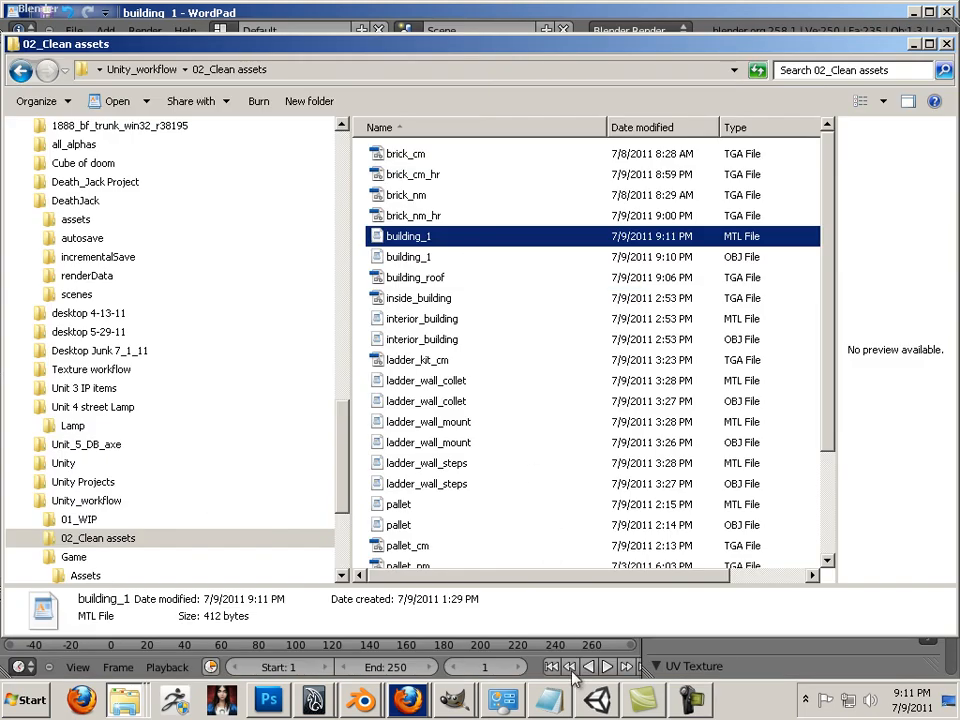
pyautogui.doubleClick(434, 236)
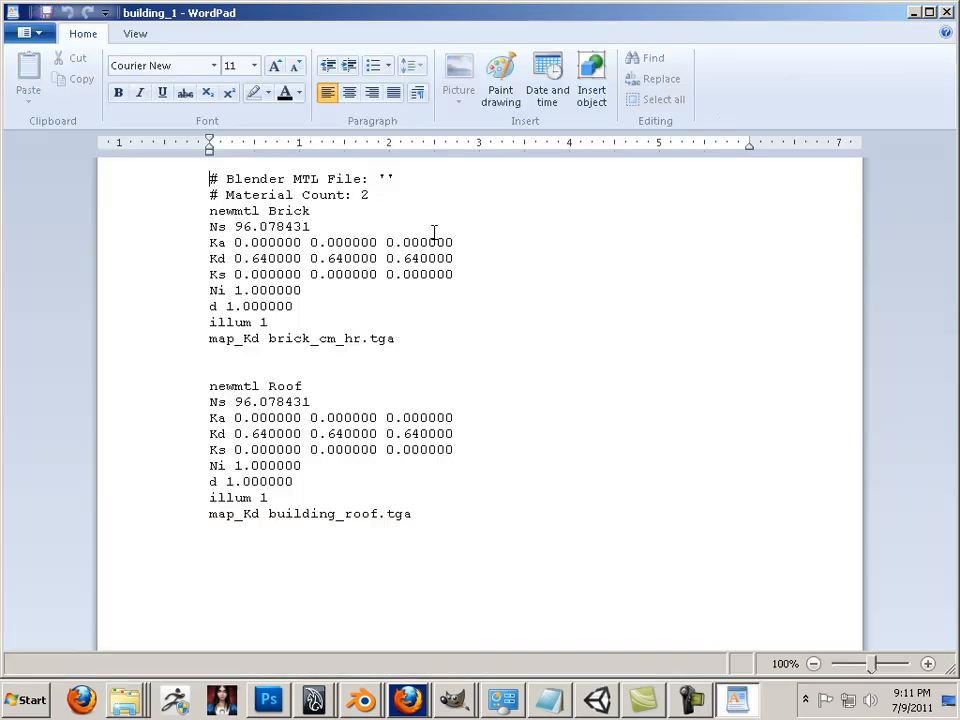
pyautogui.click(947, 13)
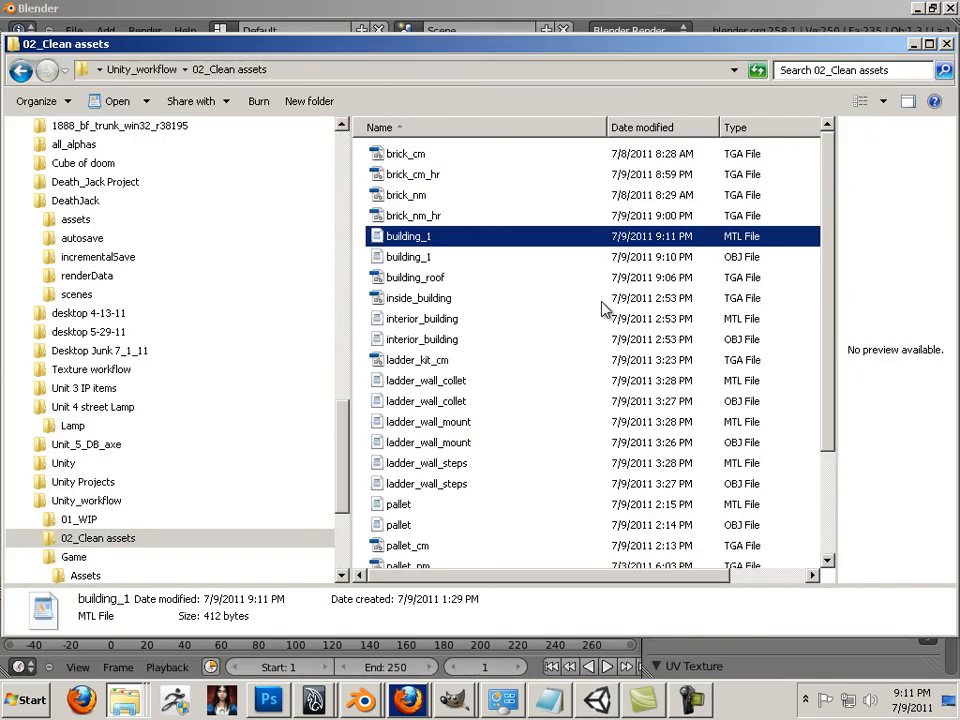
# Copy both building_1 files plus brick_cm_hr, brick_nm_hr and building_roof from the 02_Clean assets folder.
pyautogui.keyDown('ctrl'); pyautogui.click(418, 254); pyautogui.keyUp('ctrl')
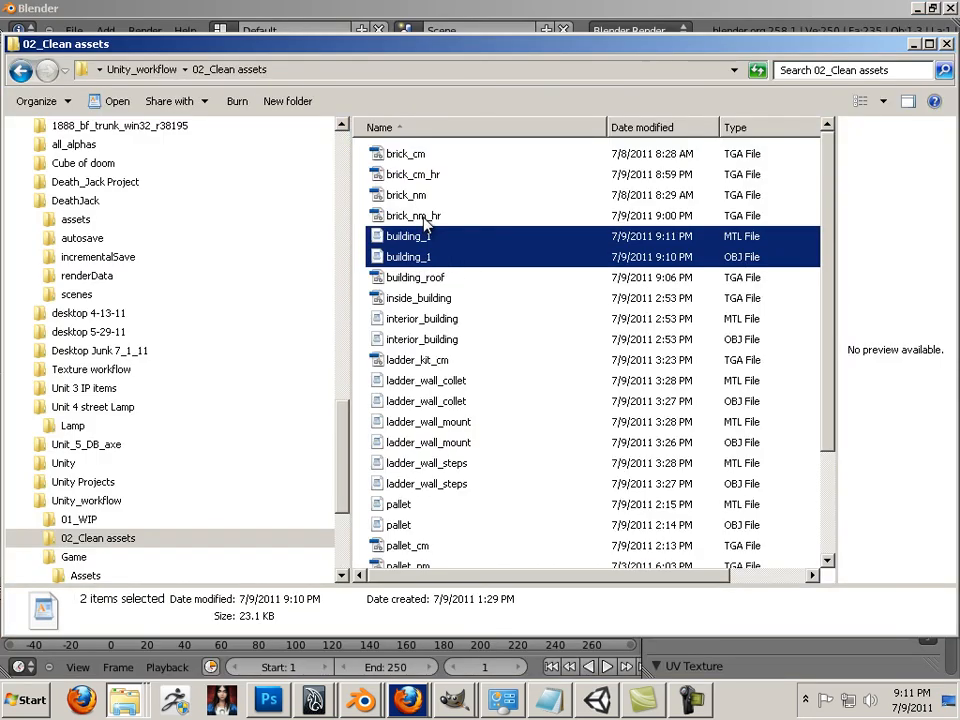
pyautogui.keyDown('ctrl'); pyautogui.click(424, 218); pyautogui.keyUp('ctrl')
pyautogui.keyDown('ctrl'); pyautogui.click(410, 175); pyautogui.keyUp('ctrl')
pyautogui.keyDown('ctrl'); pyautogui.click(436, 278); pyautogui.keyUp('ctrl')
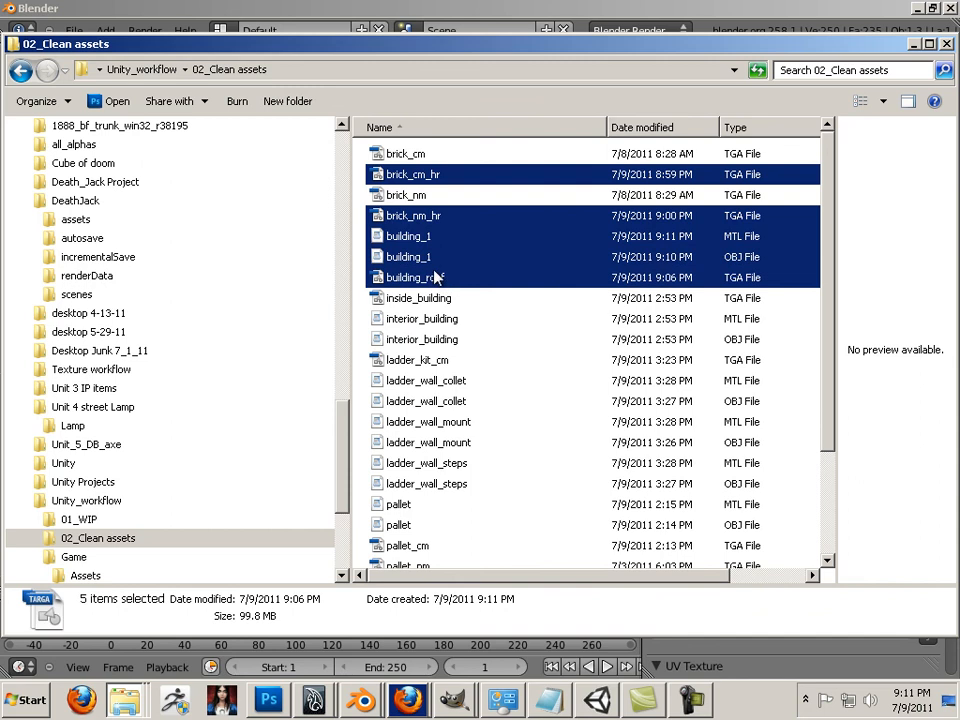
pyautogui.rightClick(426, 259)
pyautogui.click(444, 446)
# Paste the copied building files and textures into the Game project's Assets folder, replacing the existing versions.
pyautogui.click(82, 575)
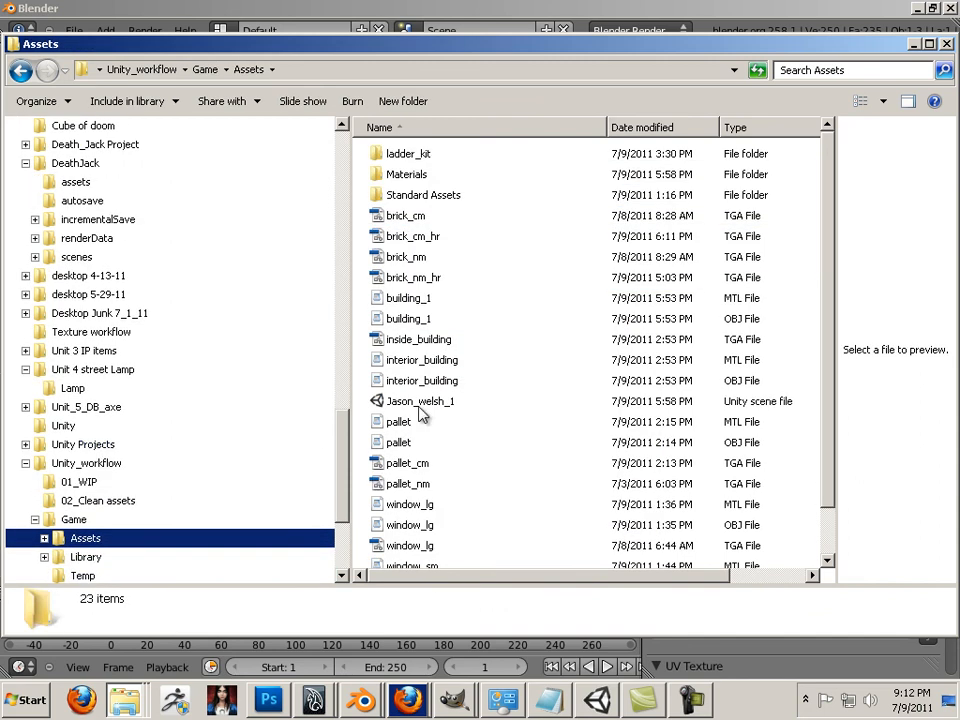
pyautogui.rightClick(513, 401)
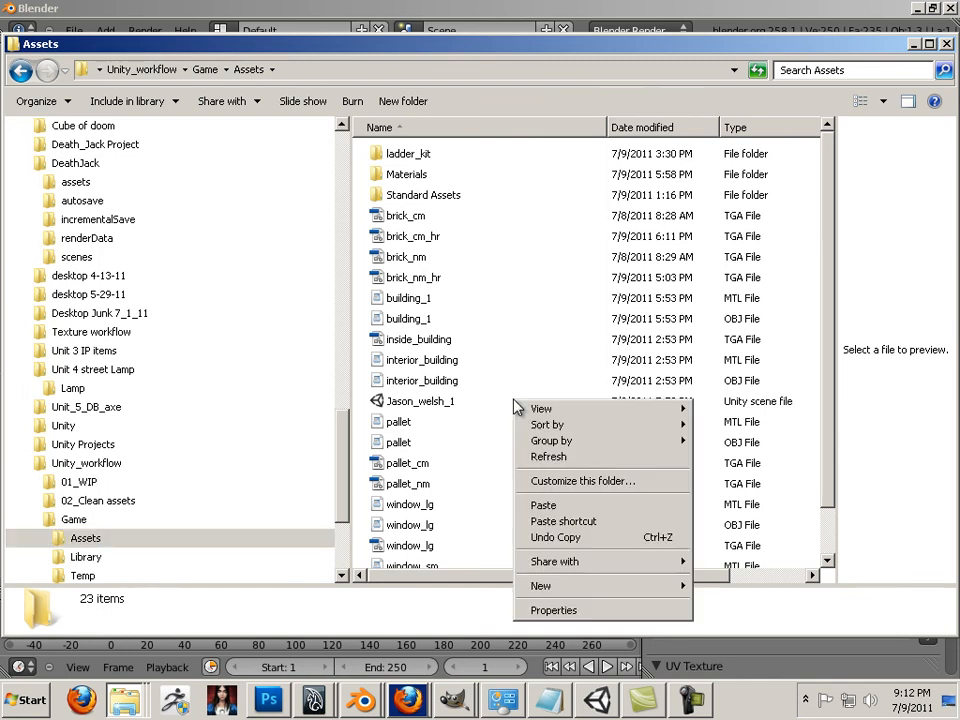
pyautogui.click(543, 507)
pyautogui.click(296, 227)
pyautogui.click(385, 292)
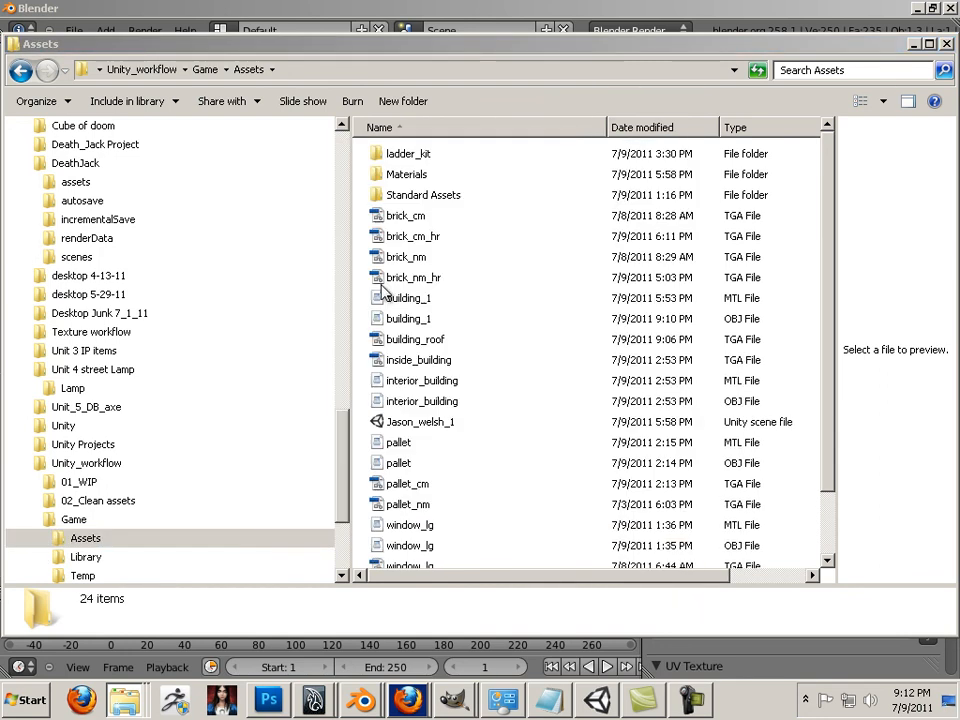
pyautogui.click(381, 285)
pyautogui.click(381, 285)
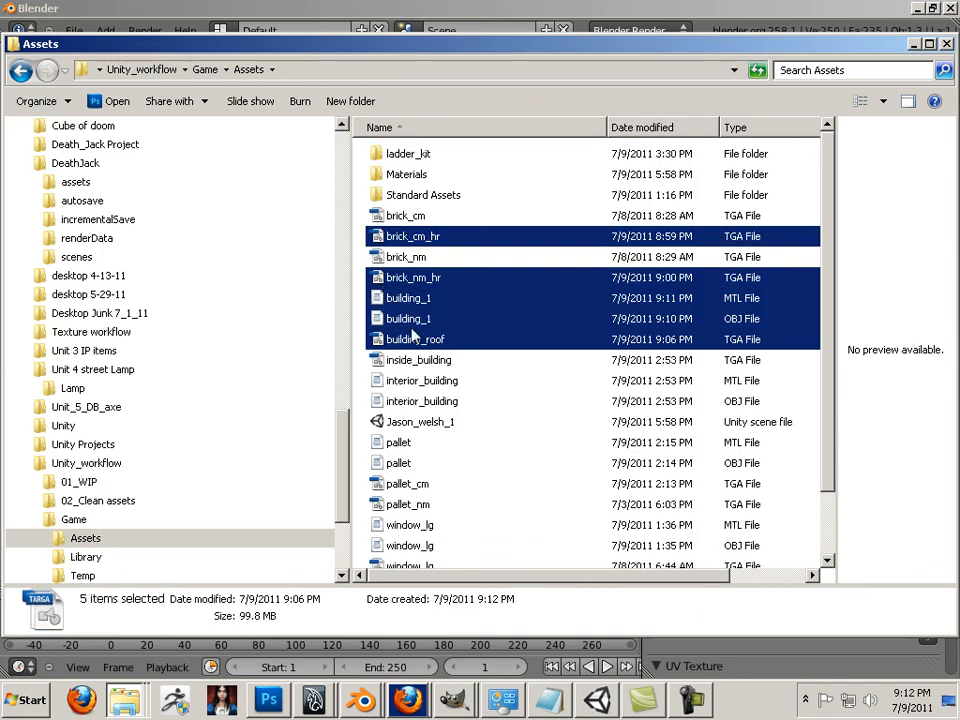
# Open the Unity scene file from the Assets folder in Unity, discarding the unsaved scene changes.
pyautogui.click(484, 404)
pyautogui.click(437, 425)
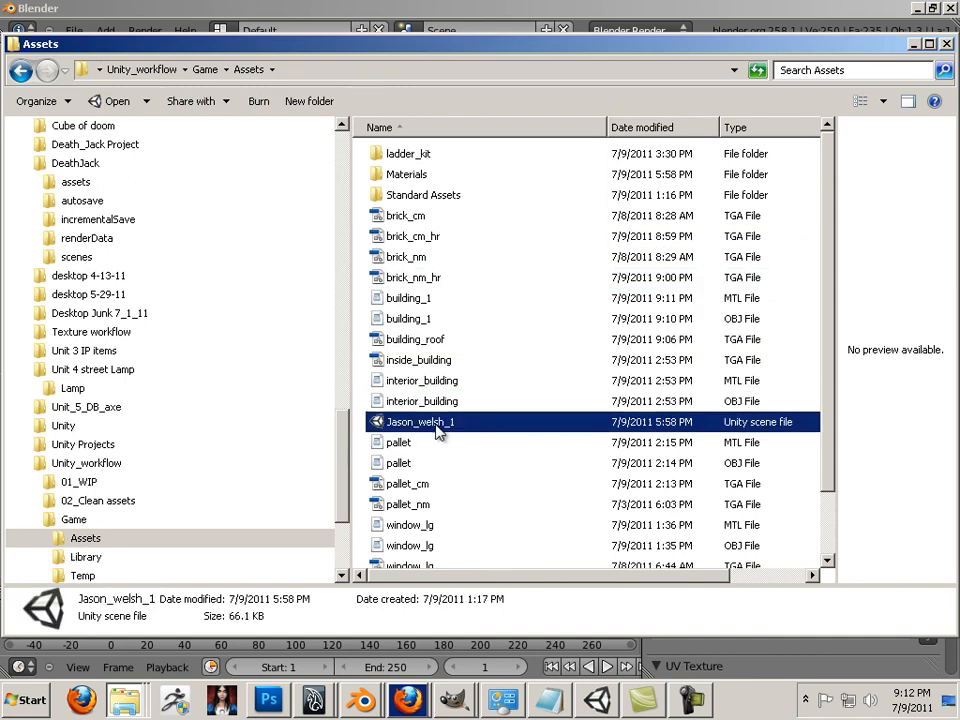
pyautogui.doubleClick(433, 425)
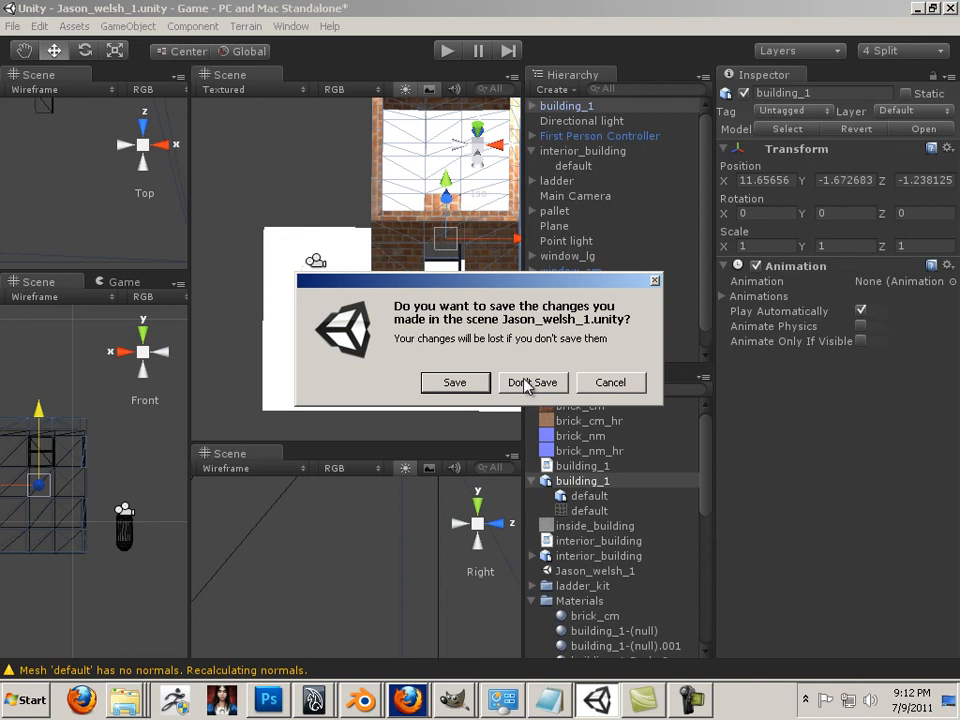
pyautogui.click(527, 387)
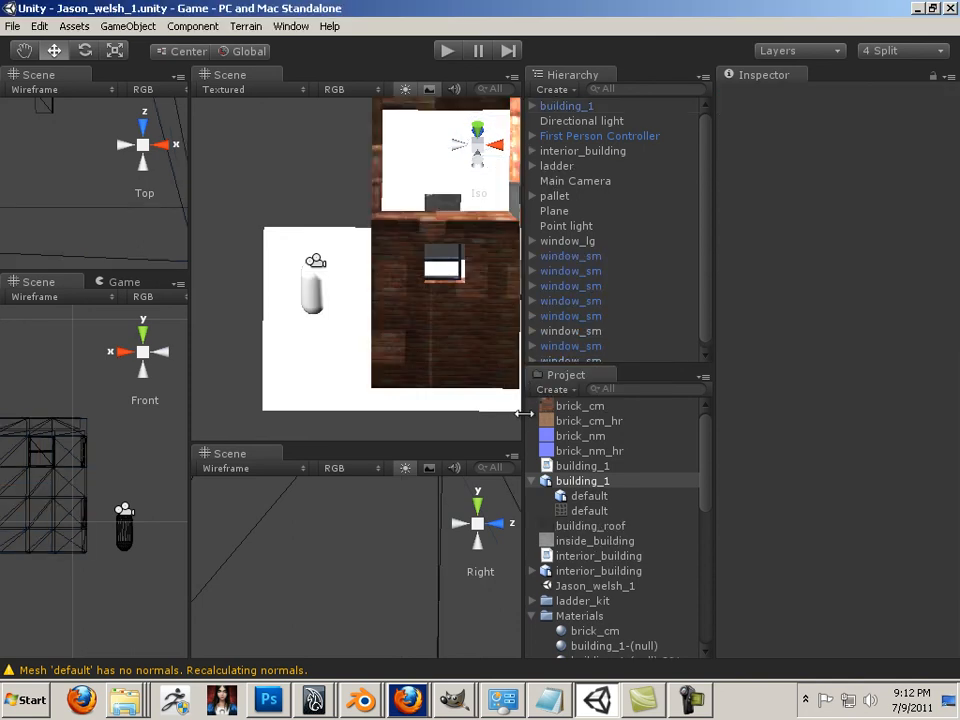
# Select the building_1 object in the textured scene view.
pyautogui.keyDown('alt'); pyautogui.moveTo(325, 358); pyautogui.dragTo(449, 224); pyautogui.keyUp('alt')
pyautogui.keyDown('alt'); pyautogui.moveTo(418, 268); pyautogui.dragTo(388, 326, button='middle'); pyautogui.keyUp('alt')
pyautogui.keyDown('alt'); pyautogui.moveTo(388, 326); pyautogui.dragTo(591, 422, button='right'); pyautogui.keyUp('alt')
pyautogui.press('w')
pyautogui.click(429, 375)
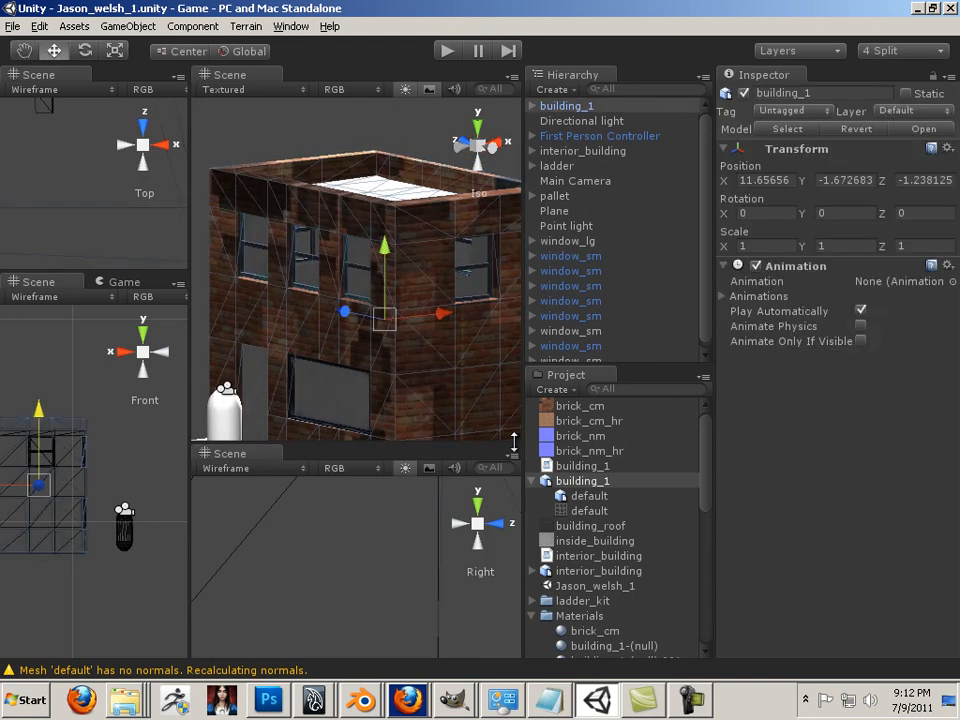